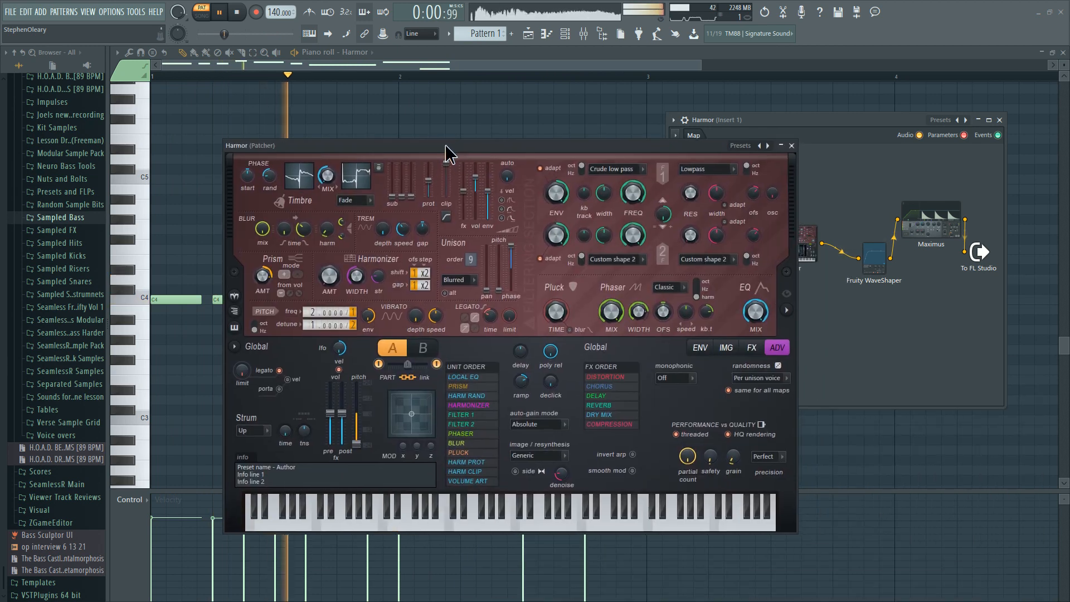
Step: Show Harmor's visual feedback display, stop playback, and move the Harmor and Patcher windows so the patch map is exposed
{"action": "left_click", "coordinate": [786, 310]}
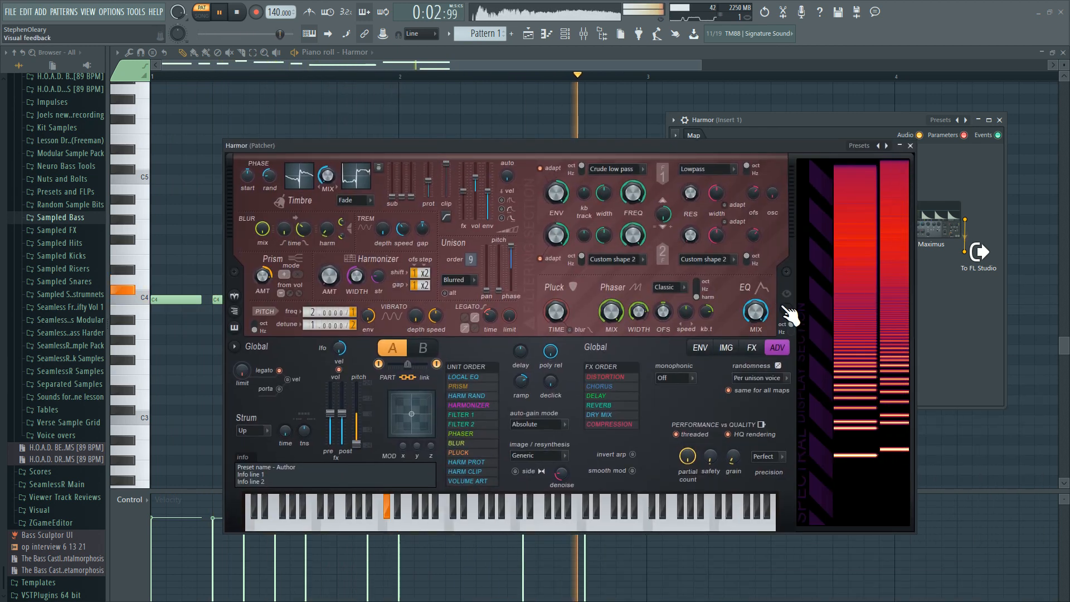
{"action": "key", "text": "space"}
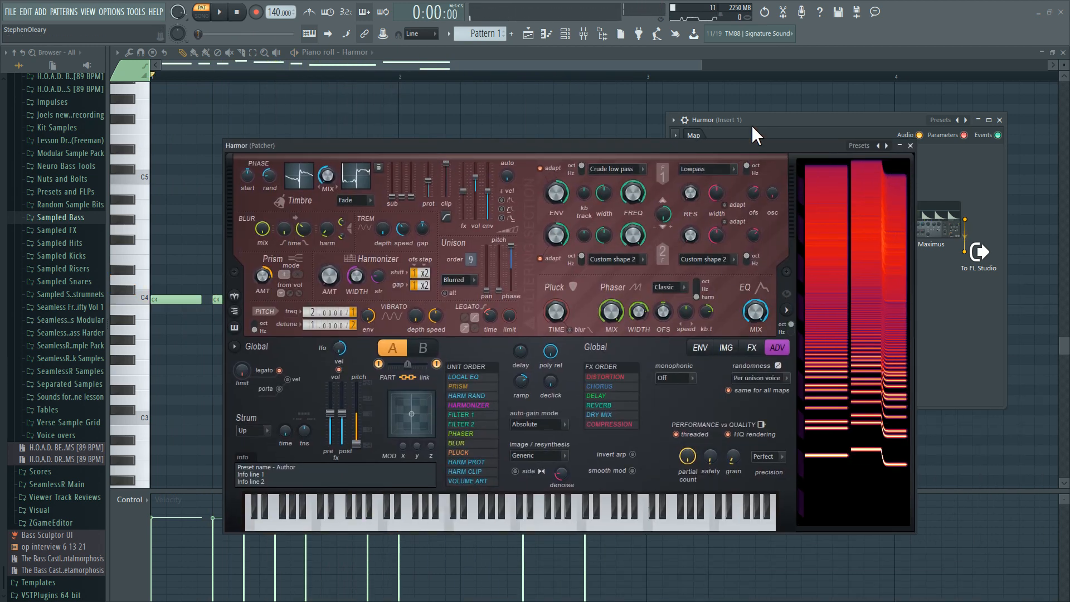
{"action": "left_click_drag", "start_coordinate": [753, 127], "coordinate": [566, 68]}
{"action": "left_click_drag", "start_coordinate": [590, 144], "coordinate": [586, 243]}
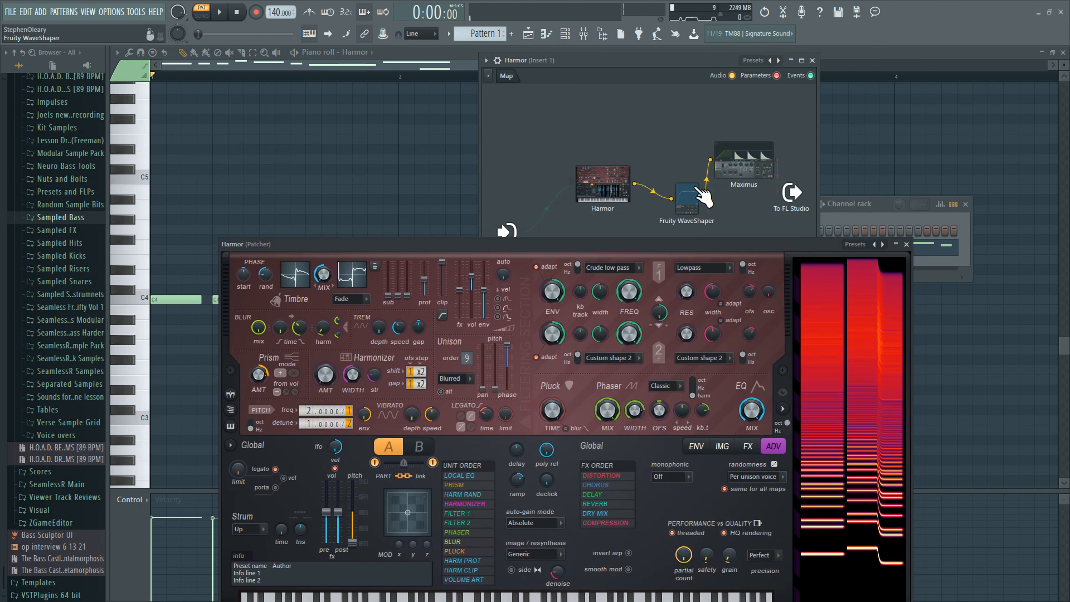
Step: Open the Maximus and Fruity WaveShaper editors from the patch map and move them clear of it
{"action": "left_click", "coordinate": [701, 197]}
{"action": "left_click", "coordinate": [747, 178]}
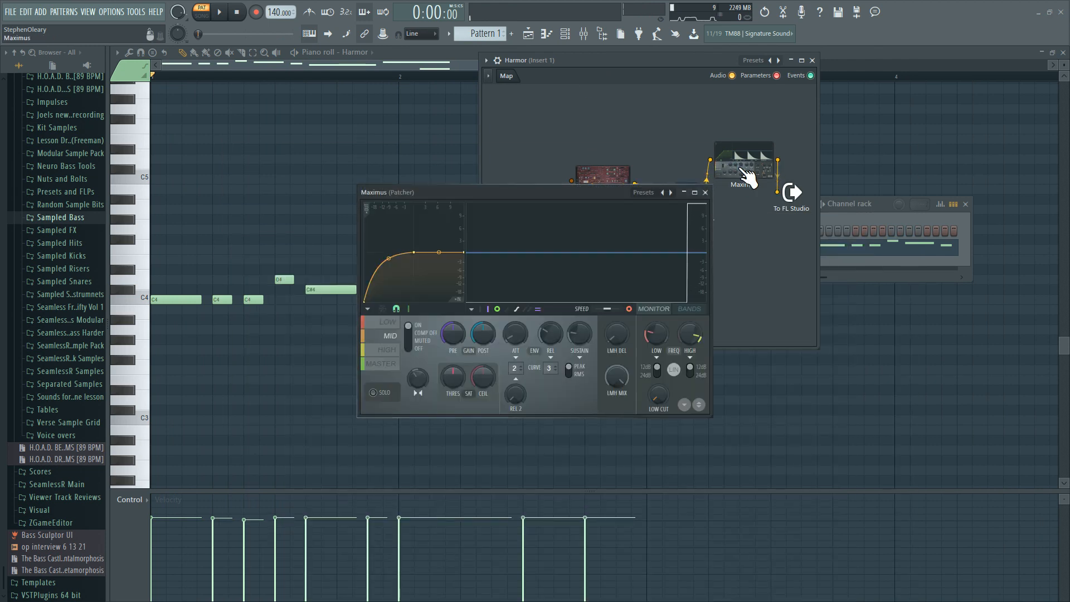
{"action": "left_click_drag", "start_coordinate": [567, 190], "coordinate": [339, 195]}
{"action": "left_click", "coordinate": [691, 201]}
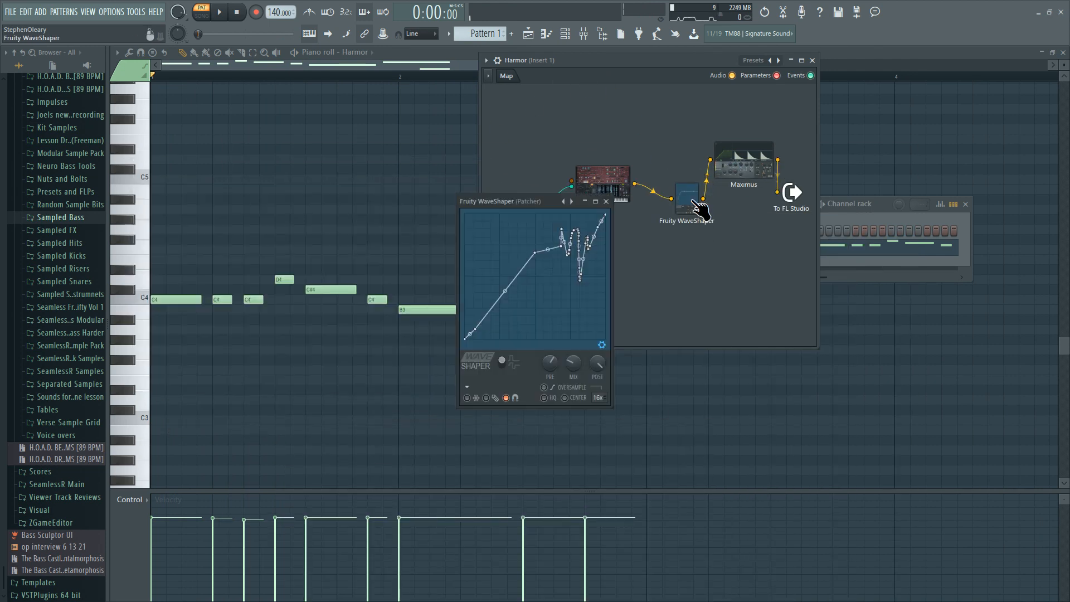
{"action": "left_click_drag", "start_coordinate": [512, 199], "coordinate": [412, 192]}
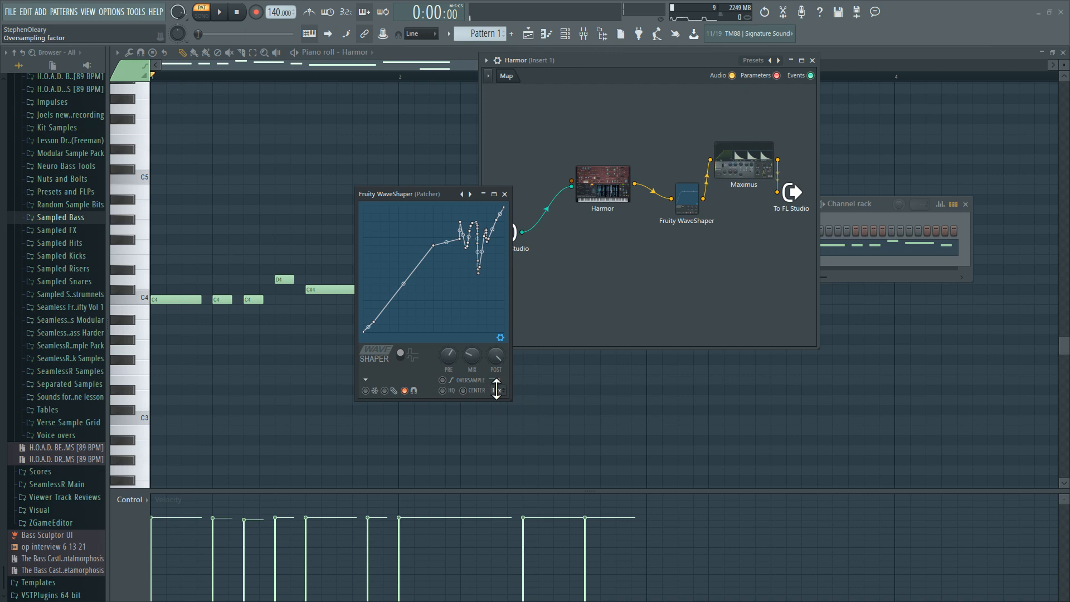
Step: Examine the options and linear phase control in Maximus and close its editor
{"action": "left_click", "coordinate": [744, 163]}
{"action": "left_click", "coordinate": [247, 283]}
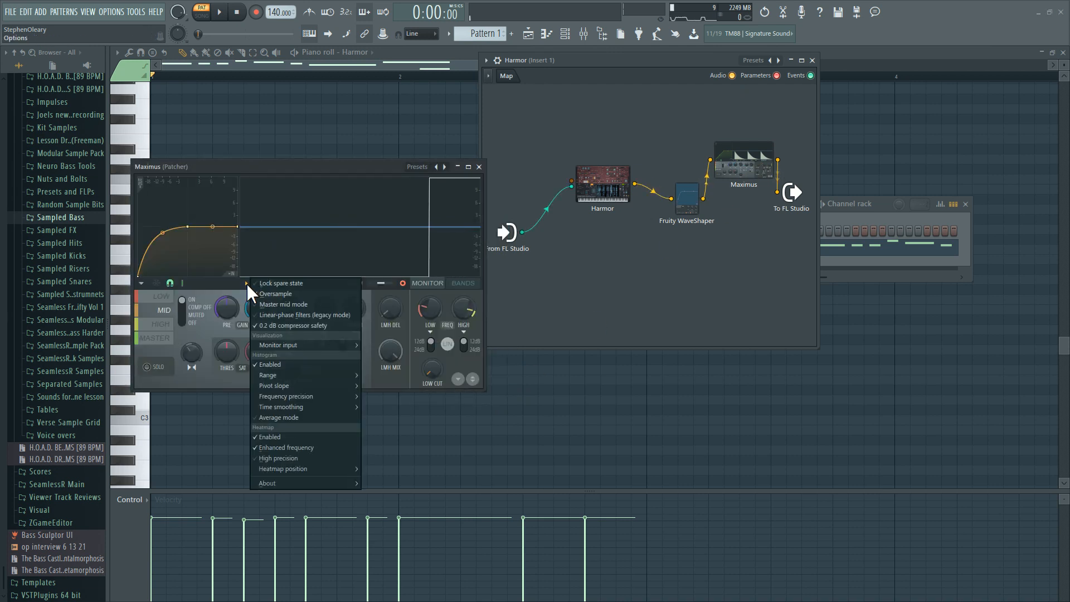
{"action": "left_click", "coordinate": [449, 347]}
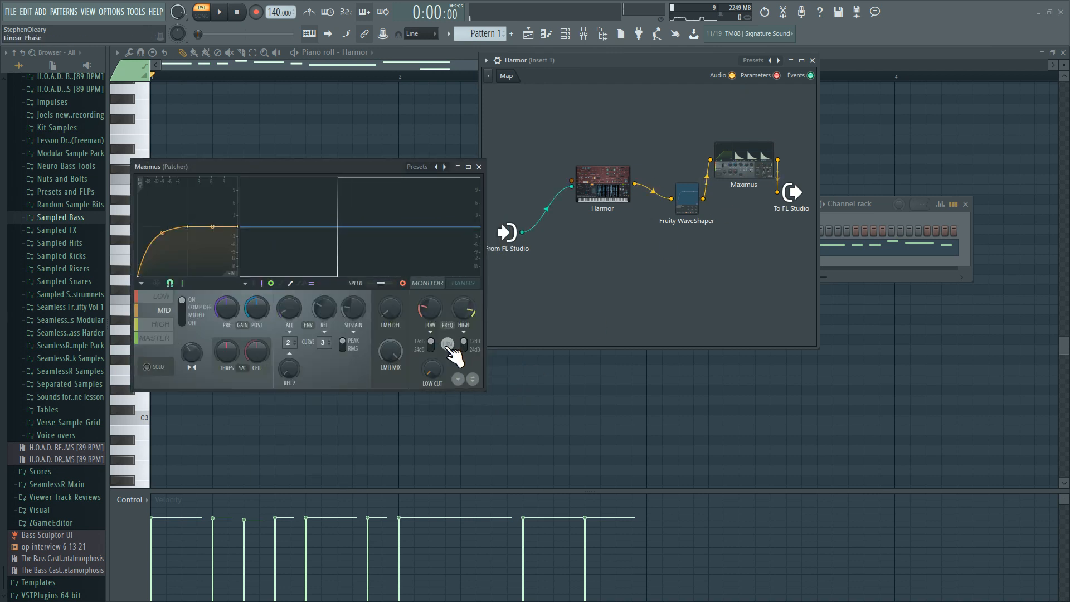
{"action": "left_click", "coordinate": [479, 167]}
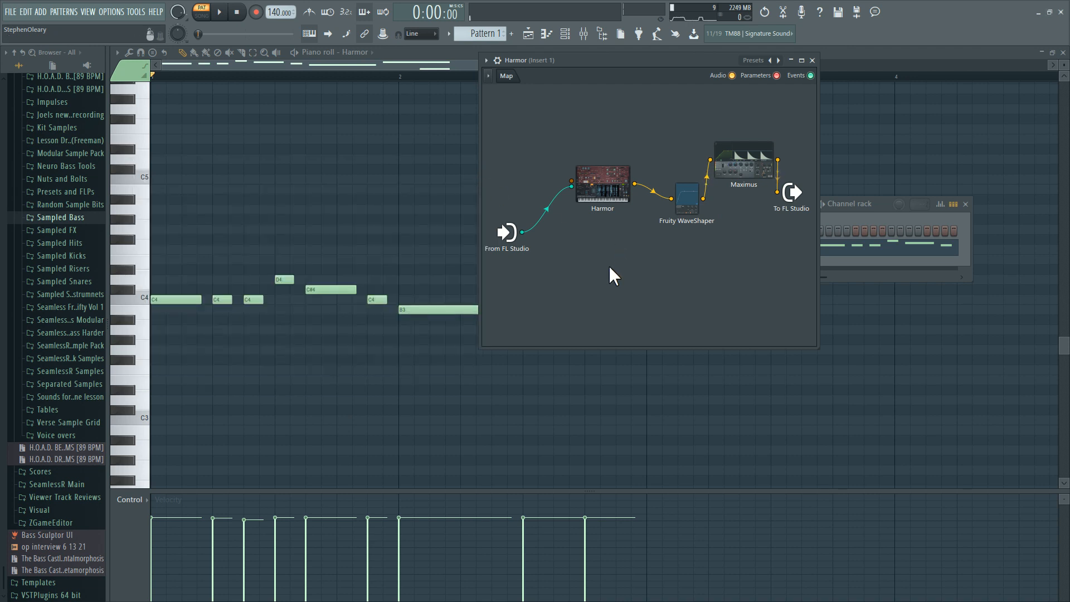
Step: Review the Fruity WaveShaper, Maximus and Harmor editors one after another, closing each
{"action": "left_click", "coordinate": [685, 205]}
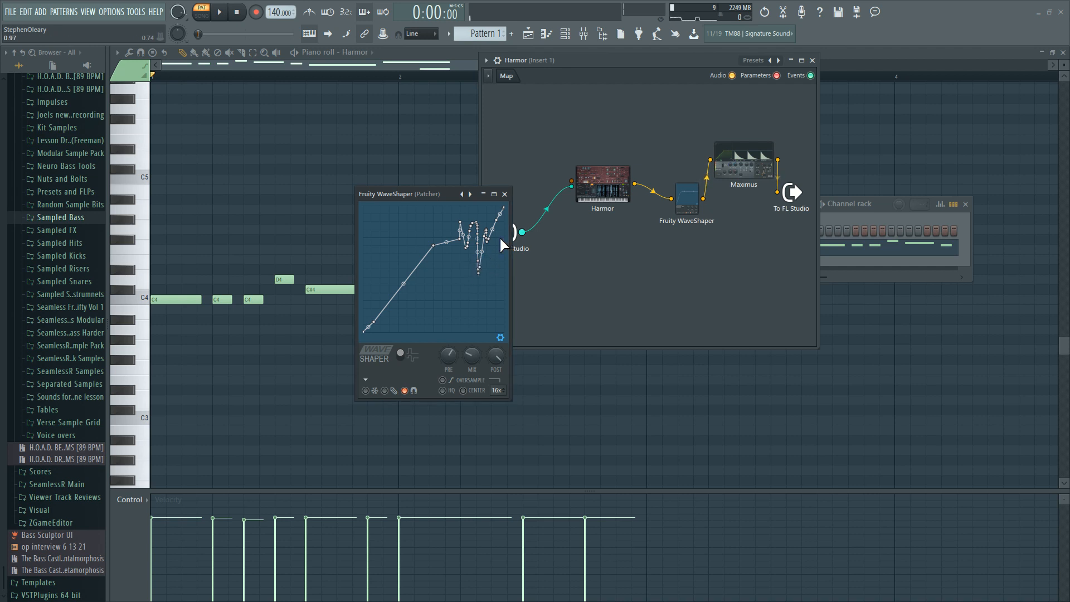
{"action": "left_click", "coordinate": [505, 194]}
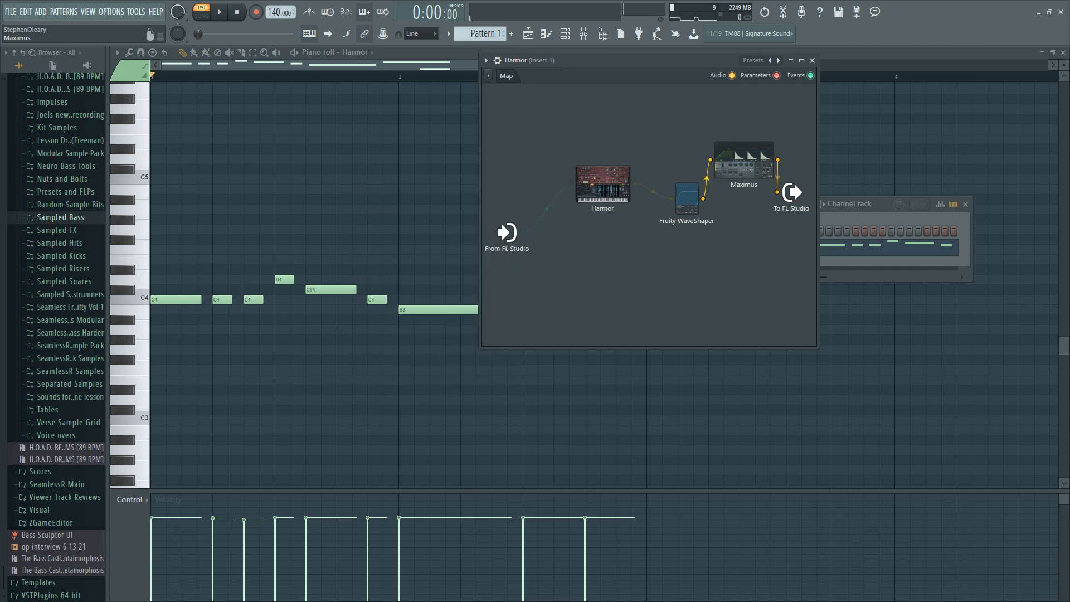
{"action": "left_click", "coordinate": [744, 164]}
{"action": "left_click", "coordinate": [479, 167]}
{"action": "left_click", "coordinate": [613, 184]}
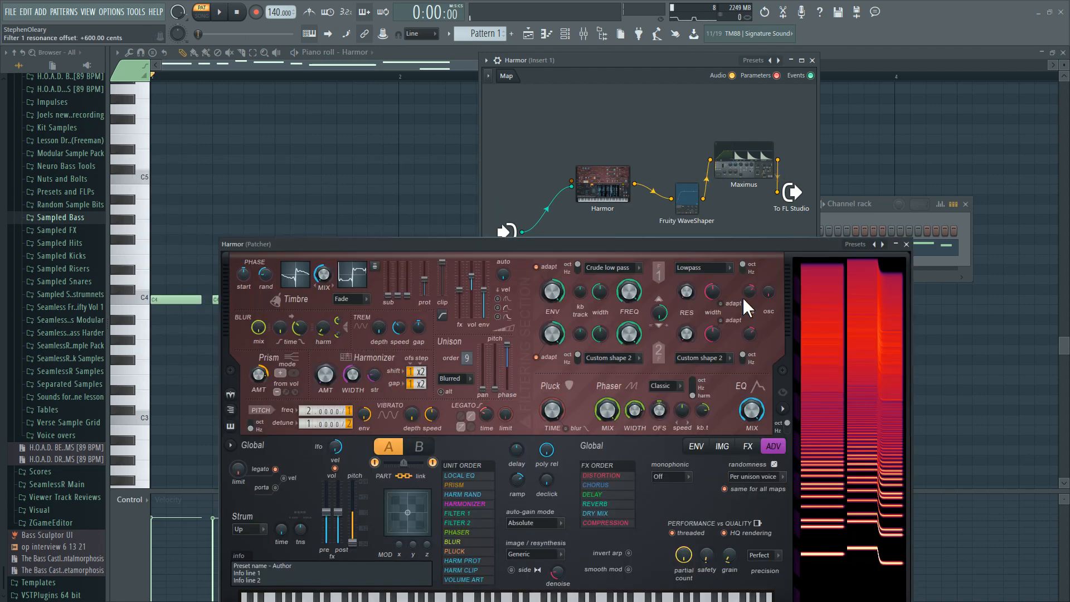
{"action": "left_click_drag", "start_coordinate": [567, 261], "coordinate": [519, 150]}
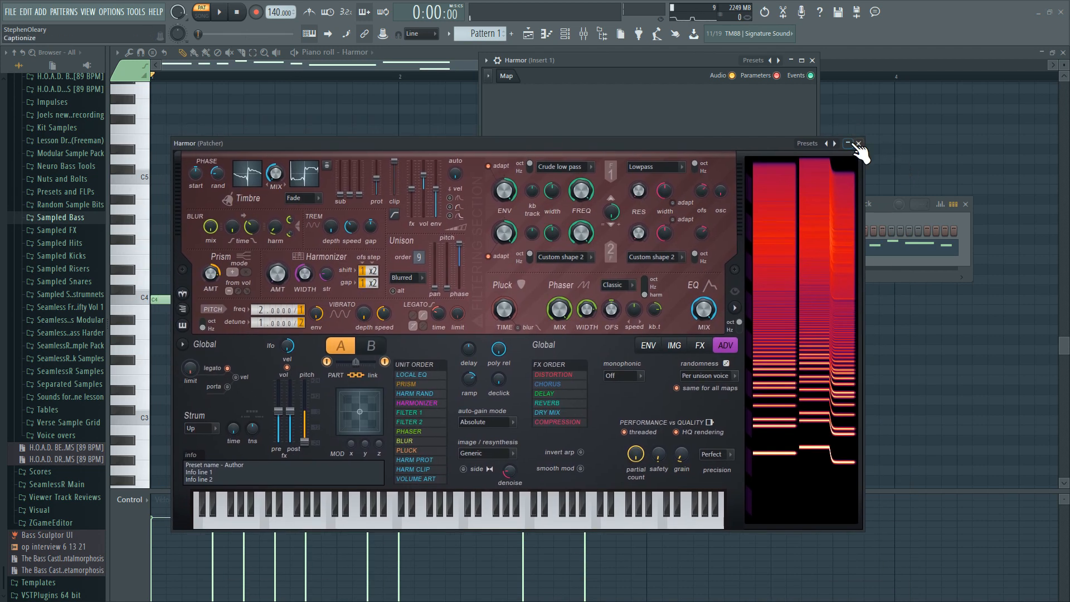
{"action": "left_click", "coordinate": [859, 144]}
Step: Rearrange the patch map so Harmor, Fruity WaveShaper and Maximus form a rising diagonal chain
{"action": "left_click_drag", "start_coordinate": [767, 168], "coordinate": [761, 128]}
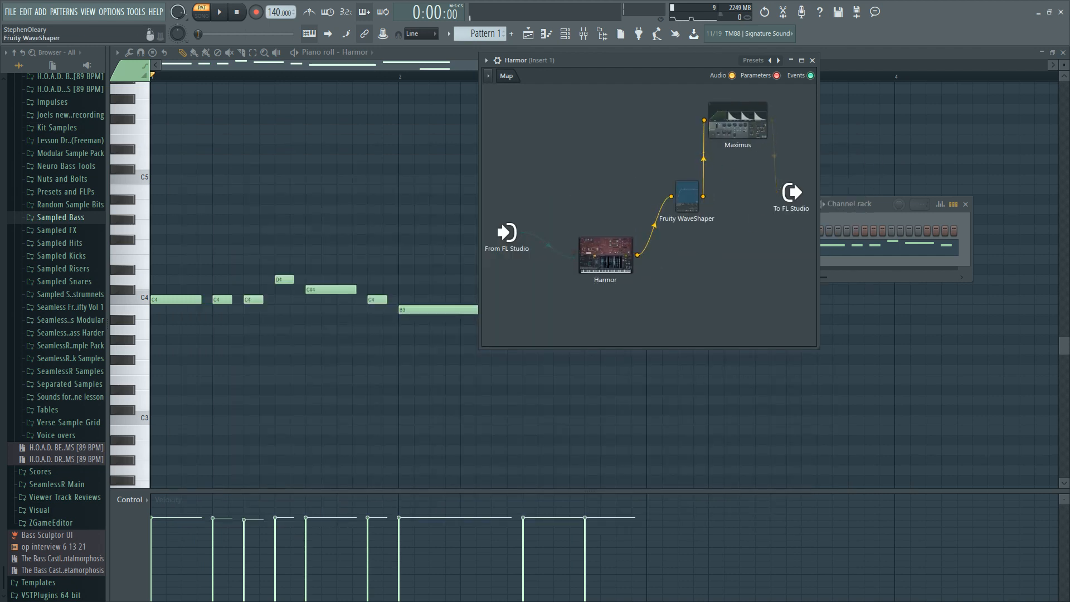
{"action": "left_click_drag", "start_coordinate": [689, 203], "coordinate": [676, 160]}
{"action": "left_click_drag", "start_coordinate": [638, 255], "coordinate": [646, 255]}
{"action": "left_click_drag", "start_coordinate": [751, 193], "coordinate": [754, 192]}
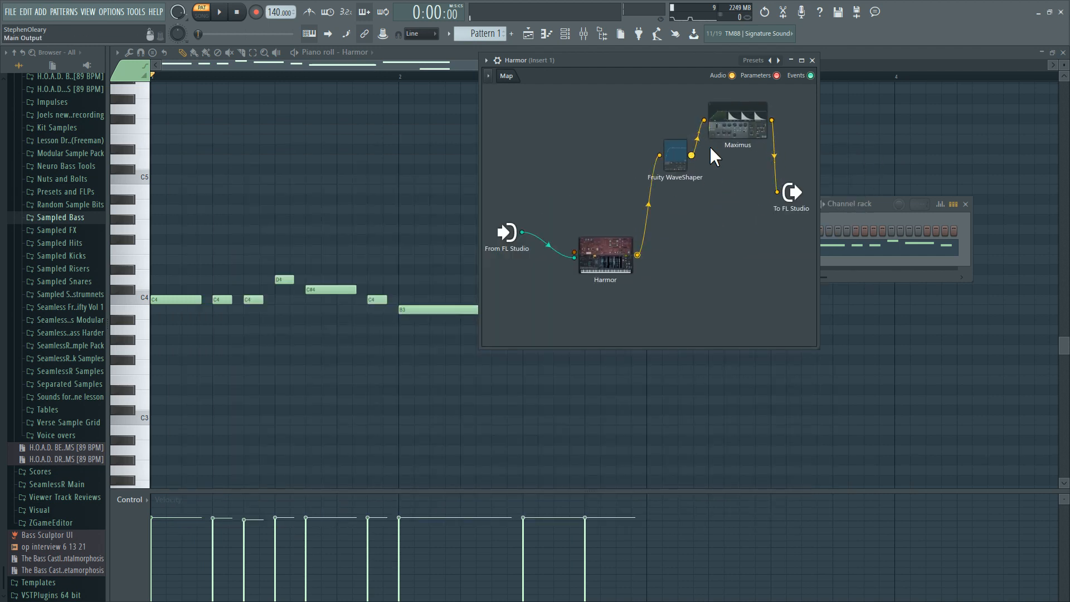
{"action": "left_click_drag", "start_coordinate": [737, 124], "coordinate": [740, 148]}
{"action": "left_click_drag", "start_coordinate": [618, 251], "coordinate": [607, 217]}
{"action": "left_click_drag", "start_coordinate": [676, 155], "coordinate": [665, 180]}
{"action": "mouse_move", "coordinate": [741, 146]}
{"action": "left_mouse_down"}
{"action": "mouse_move", "coordinate": [739, 169]}
{"action": "mouse_move", "coordinate": [737, 137]}
{"action": "left_mouse_up"}
Step: Audition the full chain, route Fruity WaveShaper directly to the FL Studio output to bypass Maximus, and audition the pattern again
{"action": "key", "text": "space"}
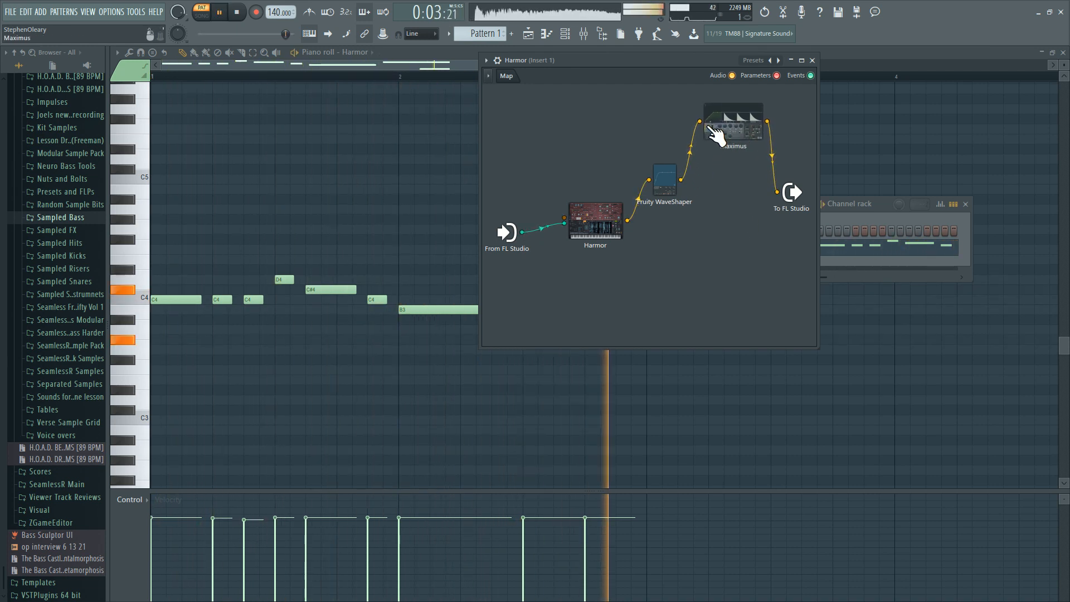
{"action": "key", "text": "space"}
{"action": "left_click_drag", "start_coordinate": [699, 121], "coordinate": [777, 192]}
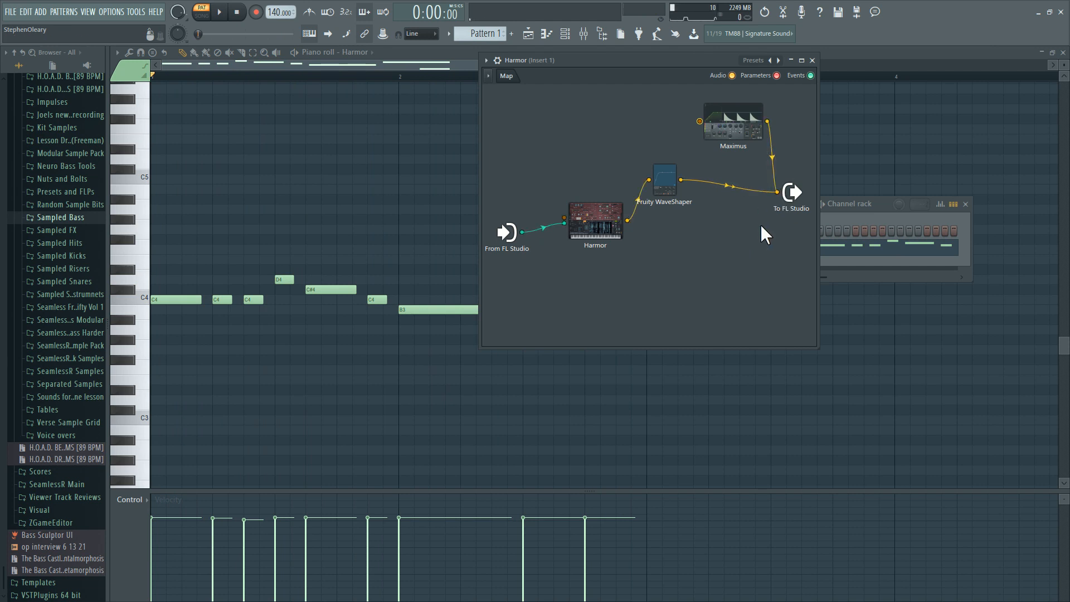
{"action": "key", "text": "space"}
{"action": "left_click_drag", "start_coordinate": [610, 227], "coordinate": [611, 275]}
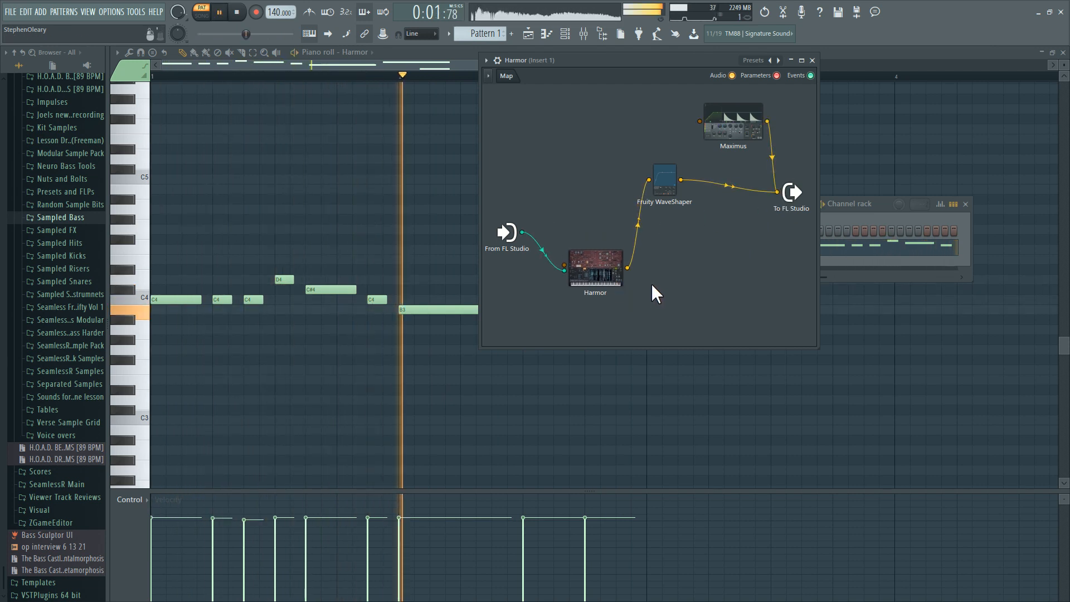
{"action": "key", "text": "space"}
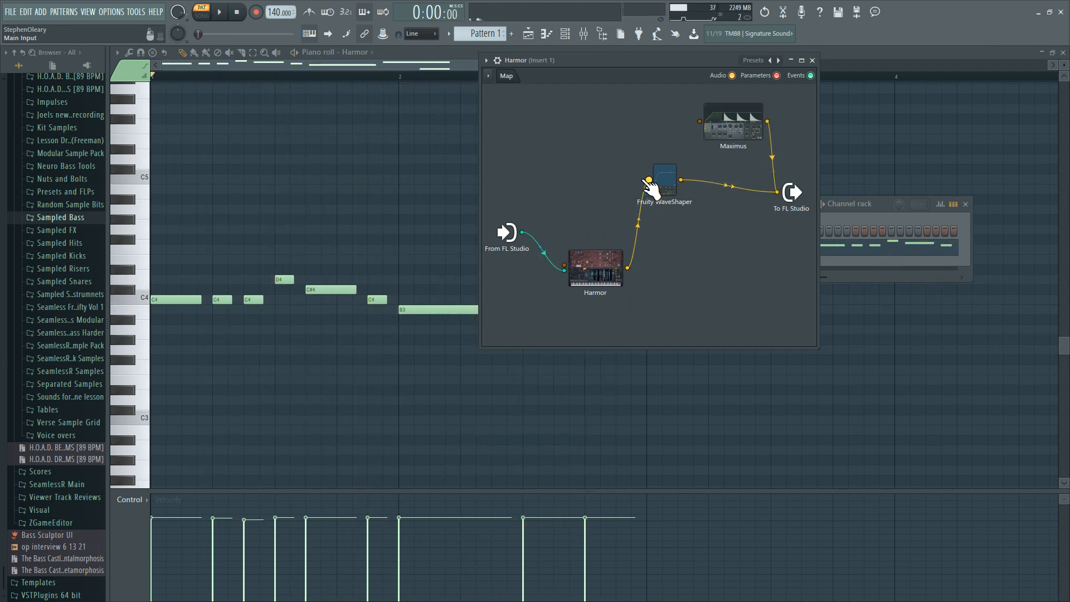
Step: Route Harmor's audio directly to the FL Studio output, bypassing Fruity WaveShaper, and audition the dry pattern
{"action": "left_click_drag", "start_coordinate": [649, 180], "coordinate": [776, 192]}
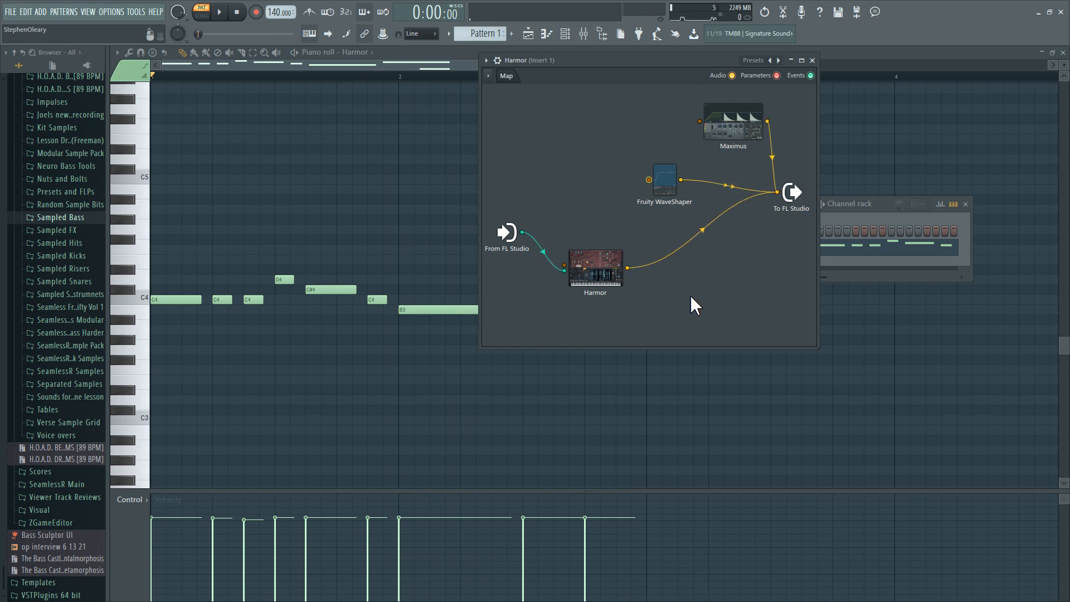
{"action": "key", "text": "space"}
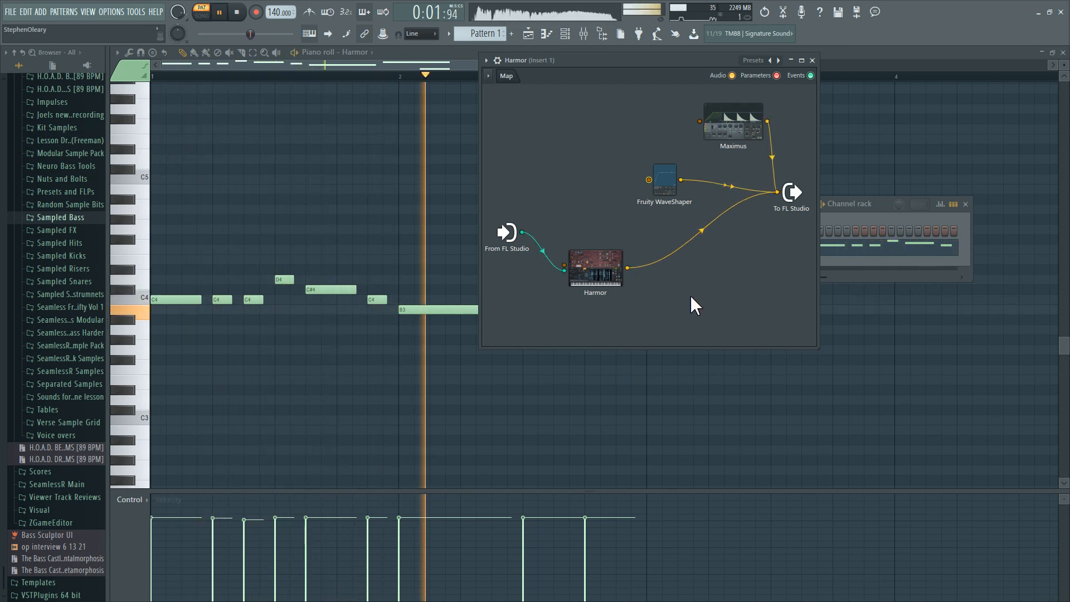
{"action": "key", "text": "space"}
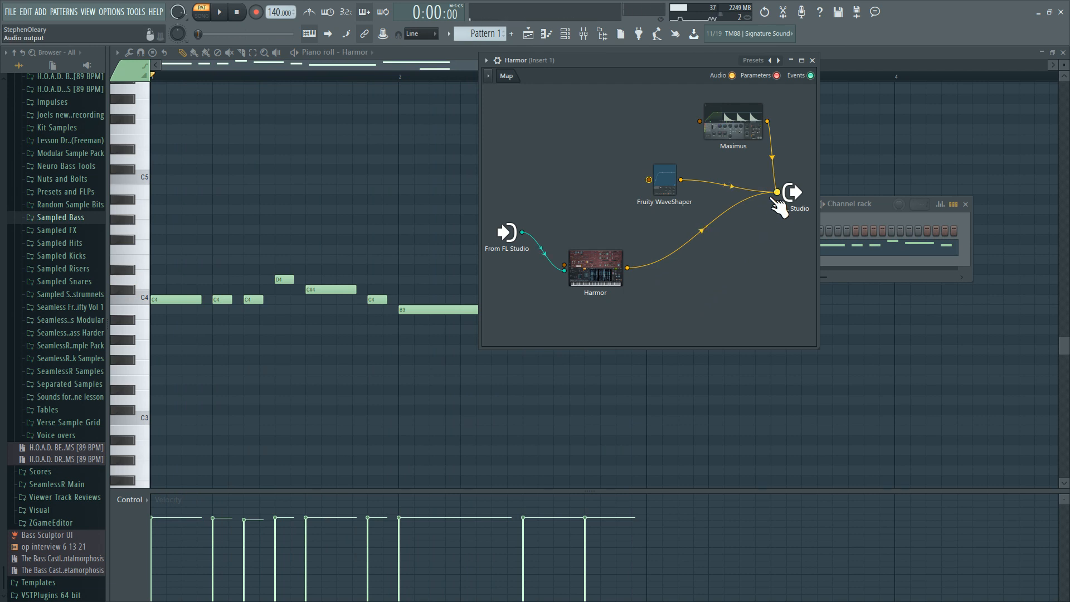
Step: Disconnect Maximus and Harmor from the FL Studio output and connect Harmor's audio to Fruity WaveShaper
{"action": "left_click", "coordinate": [773, 195]}
{"action": "left_click", "coordinate": [773, 195]}
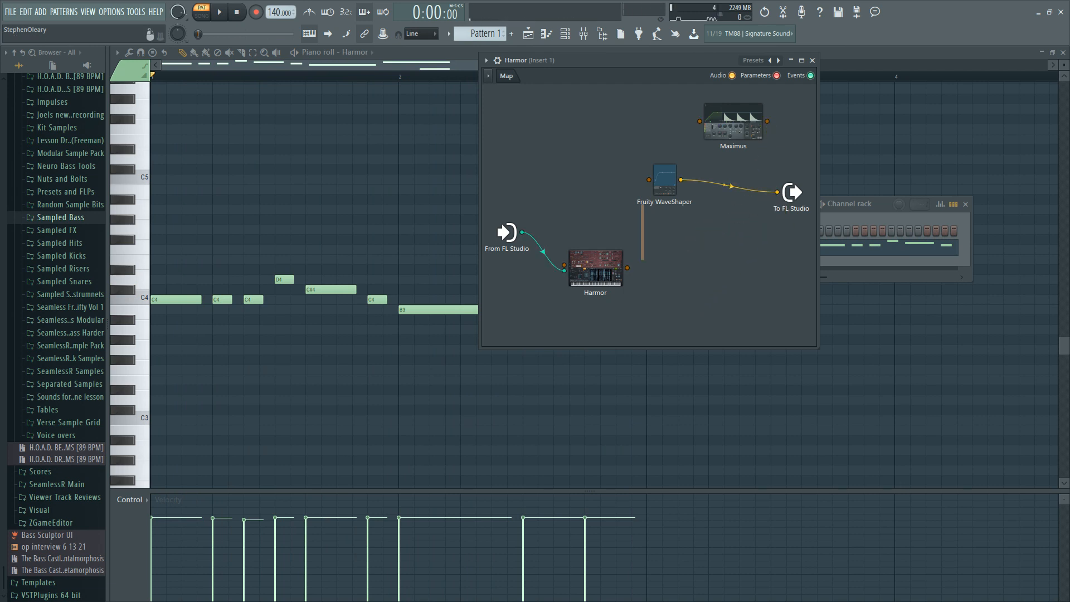
{"action": "left_click_drag", "start_coordinate": [628, 268], "coordinate": [649, 179]}
Step: Open Fruity WaveShaper and play the pattern before and after lowering its mix amount
{"action": "left_click", "coordinate": [665, 179]}
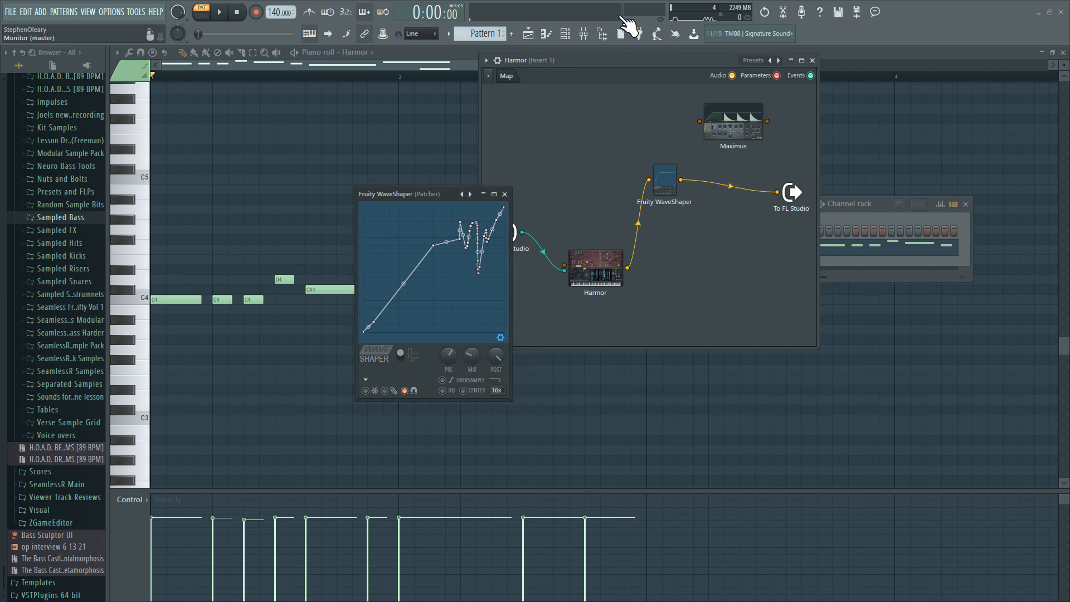
{"action": "key", "text": "space"}
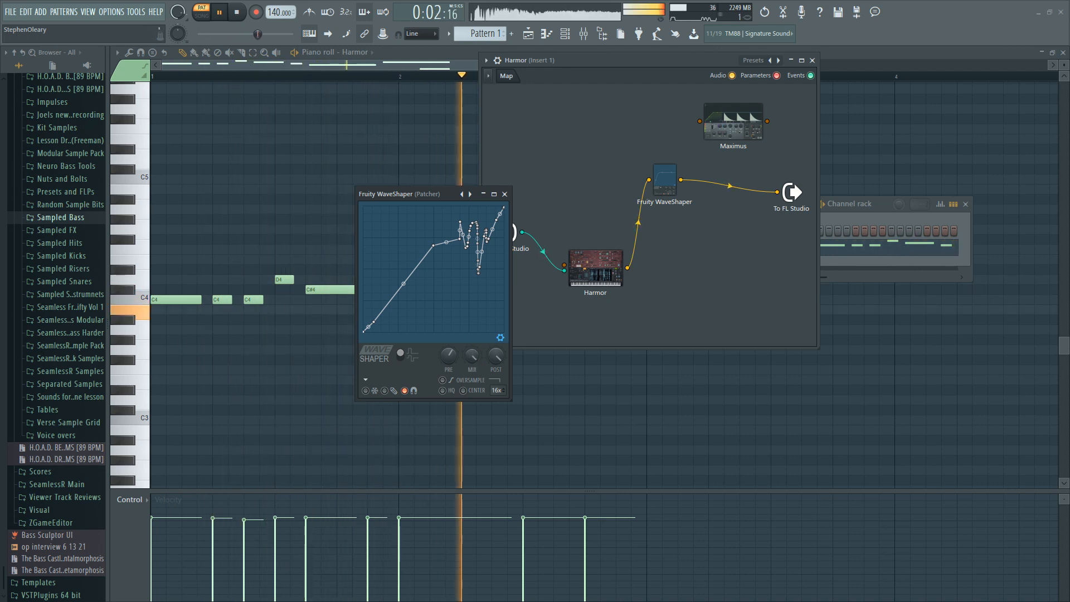
{"action": "key", "text": "space"}
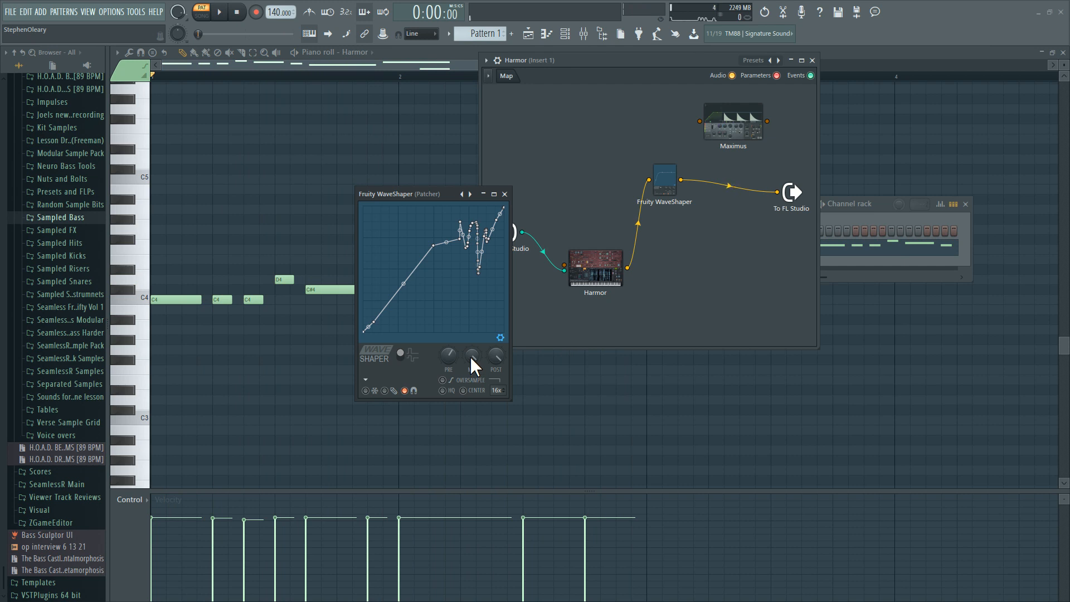
{"action": "left_click_drag", "start_coordinate": [470, 356], "coordinate": [470, 423]}
{"action": "key", "text": "space"}
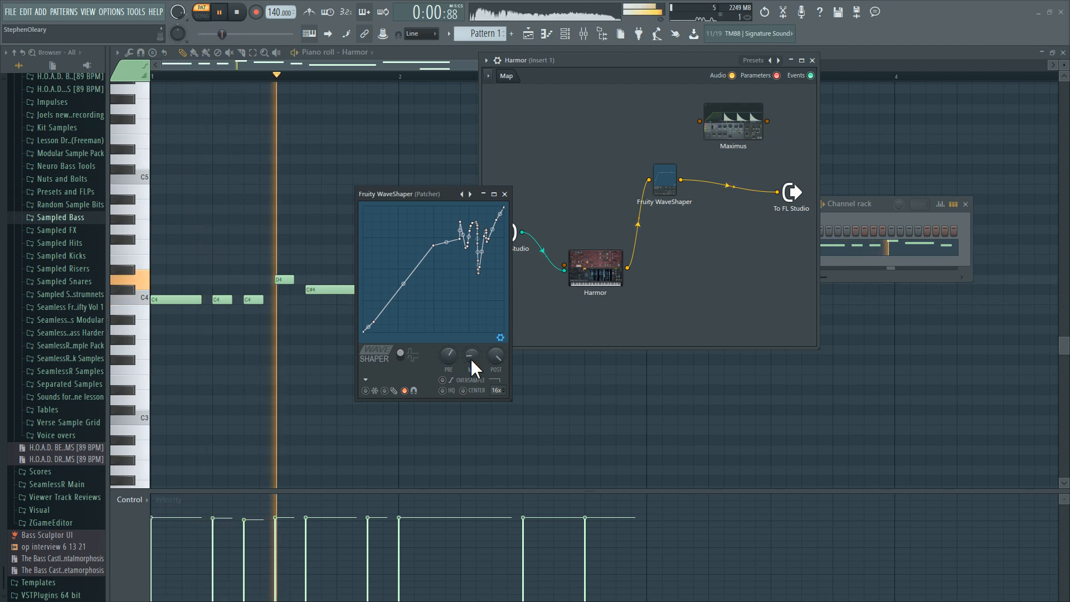
{"action": "key", "text": "space"}
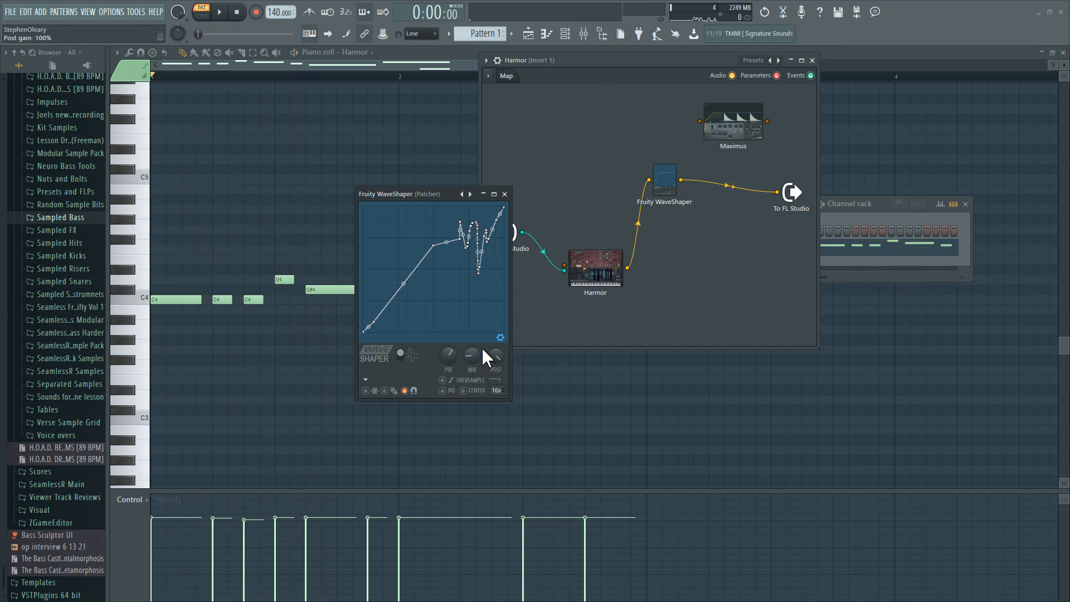
{"action": "key", "text": "space"}
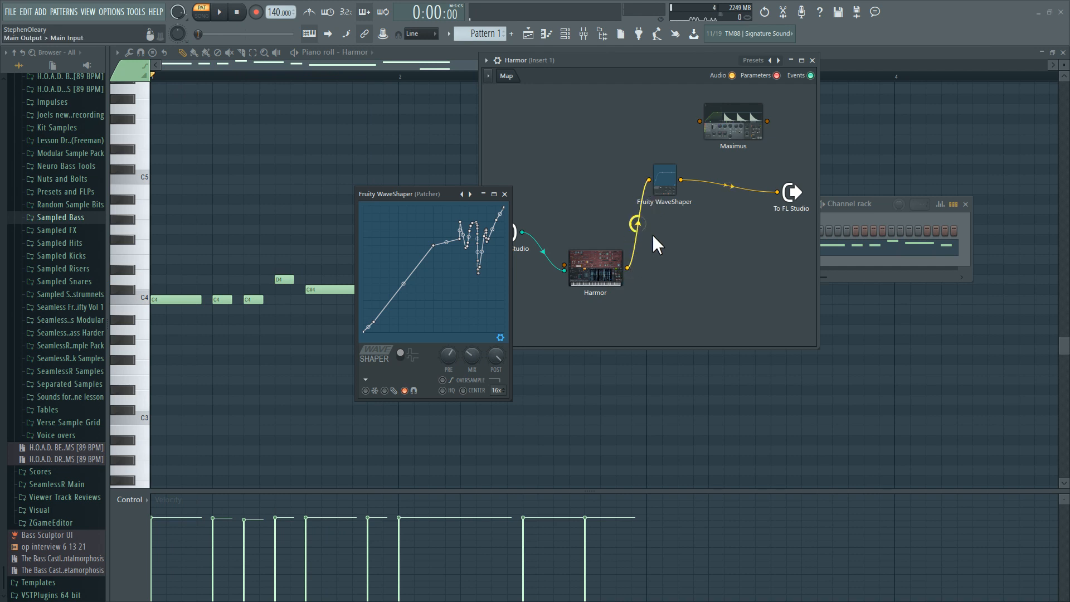
Step: Reroute Harmor from Fruity WaveShaper straight to the FL Studio output, close the WaveShaper editor, and audition the pattern
{"action": "left_click_drag", "start_coordinate": [627, 268], "coordinate": [777, 192]}
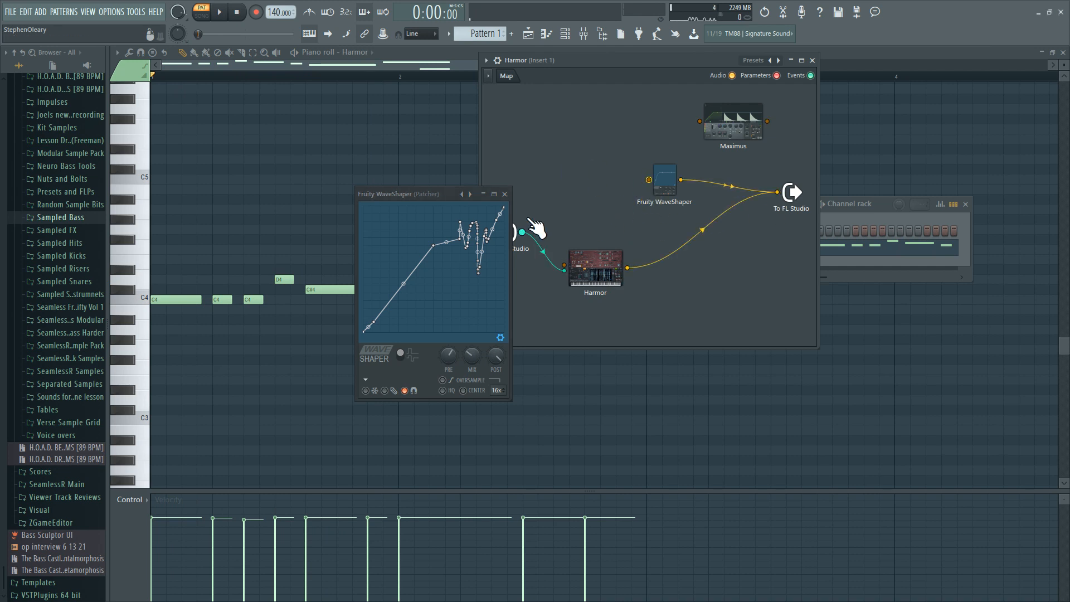
{"action": "left_click", "coordinate": [505, 194]}
{"action": "key", "text": "space"}
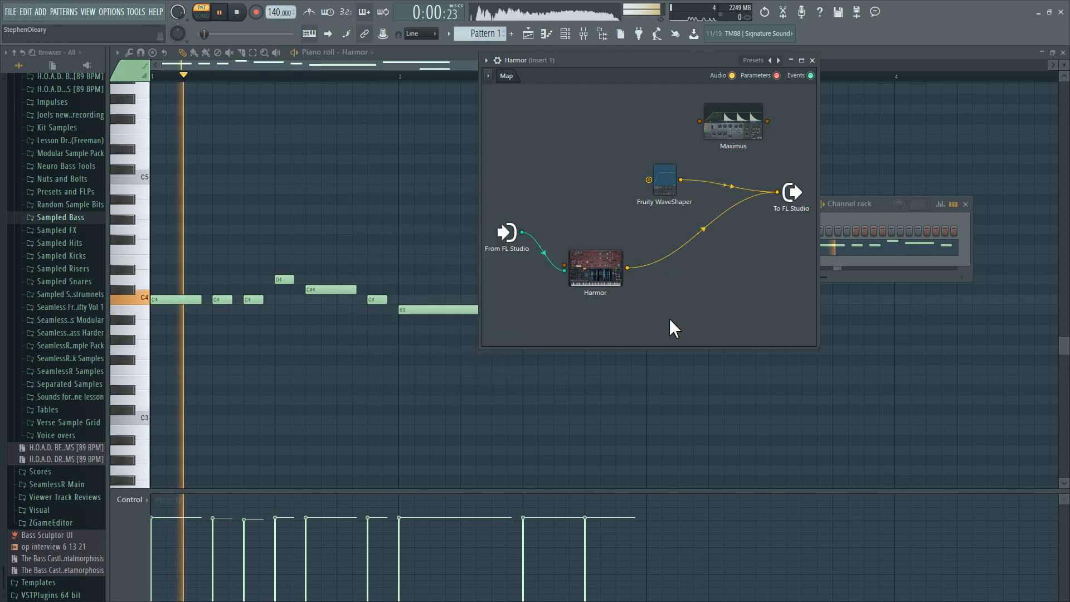
{"action": "key", "text": "space"}
Step: Set Harmor's Compression effect to Off, start pattern playback, and close the Harmor editor
{"action": "double_click", "coordinate": [623, 281]}
{"action": "left_click_drag", "start_coordinate": [536, 135], "coordinate": [540, 80]}
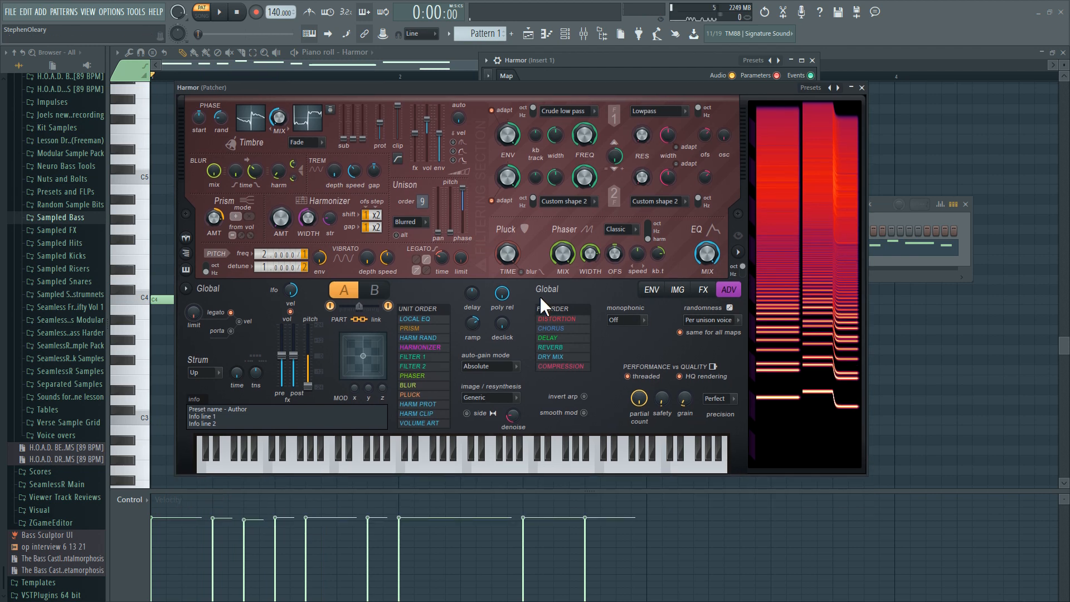
{"action": "left_click", "coordinate": [703, 289]}
{"action": "left_click", "coordinate": [481, 319]}
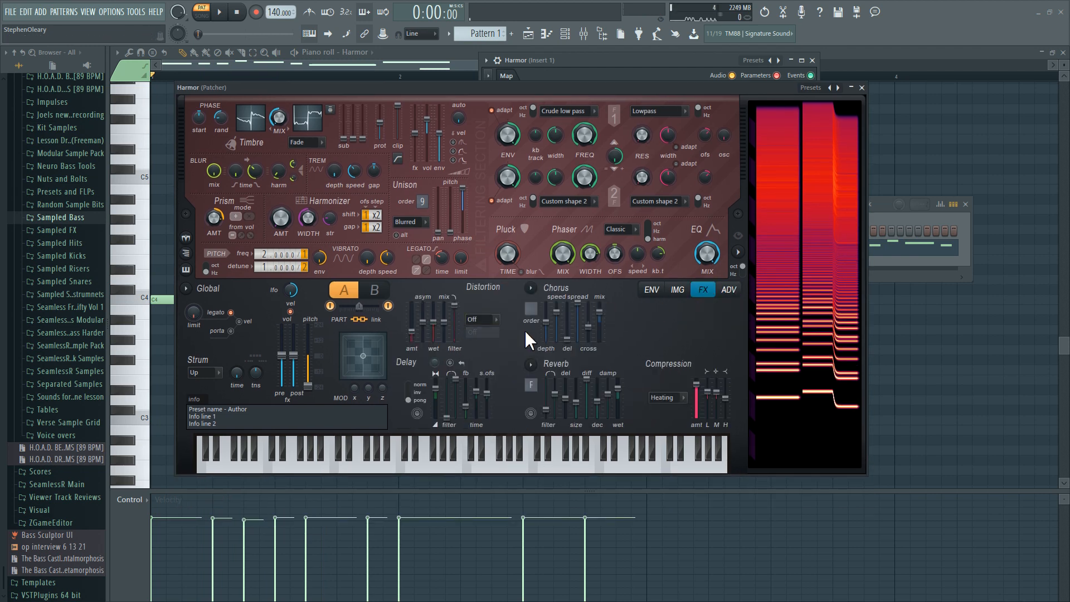
{"action": "left_click", "coordinate": [675, 398]}
{"action": "left_click", "coordinate": [680, 394]}
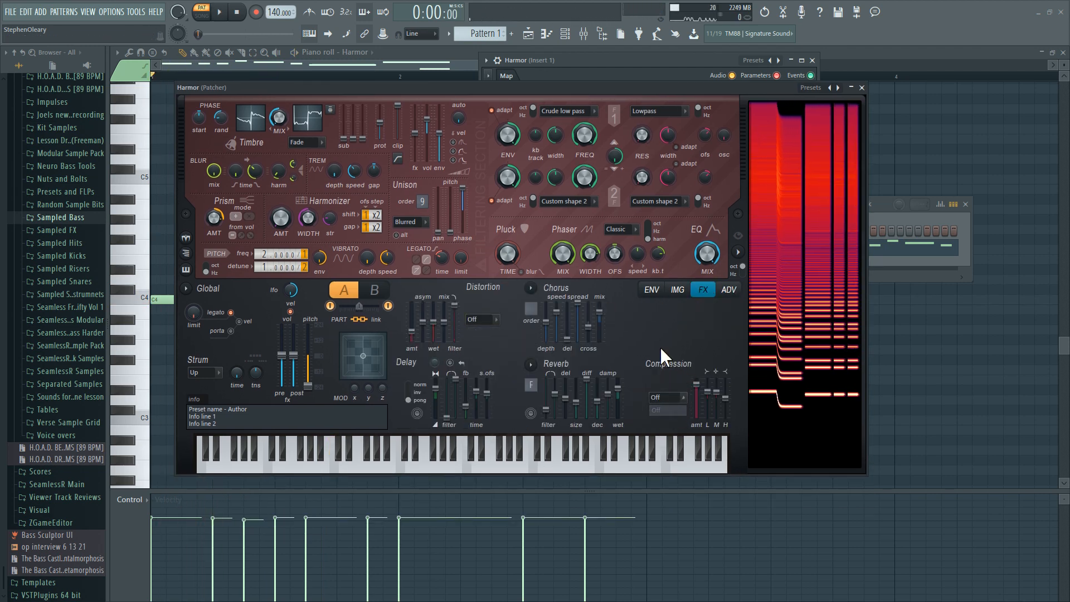
{"action": "key", "text": "space"}
{"action": "left_click", "coordinate": [861, 88]}
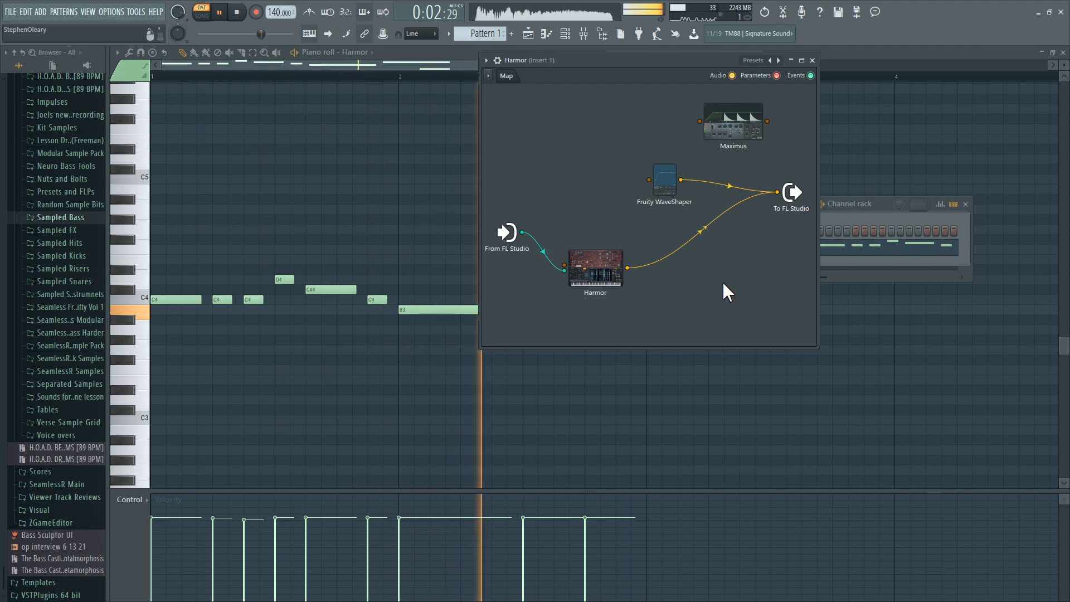
Step: Restart the pattern, listen to Harmor with its compression off, and stop playback
{"action": "key", "text": "space"}
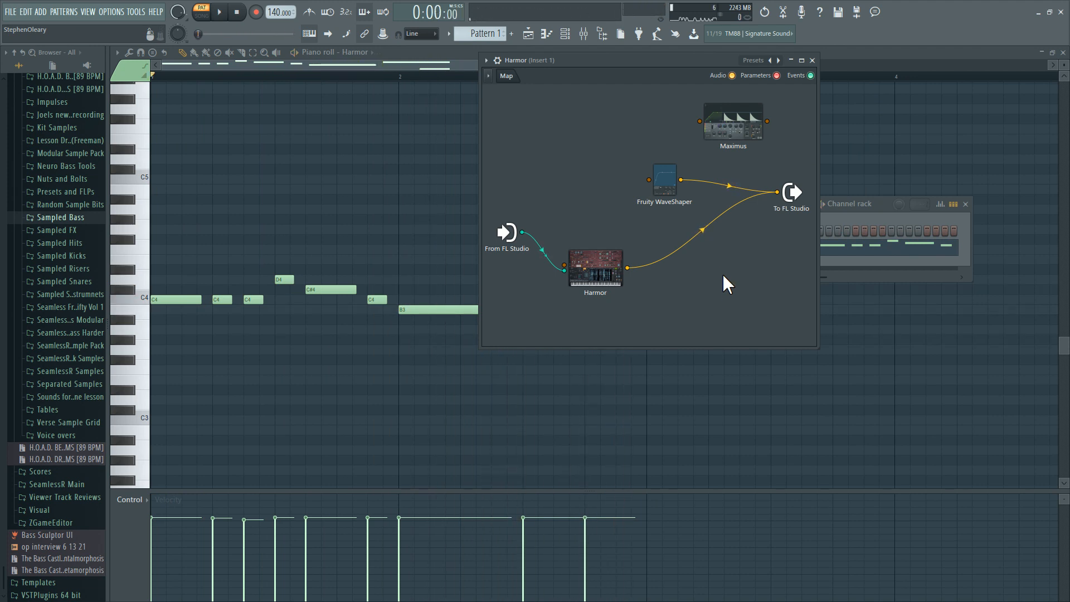
{"action": "key", "text": "space"}
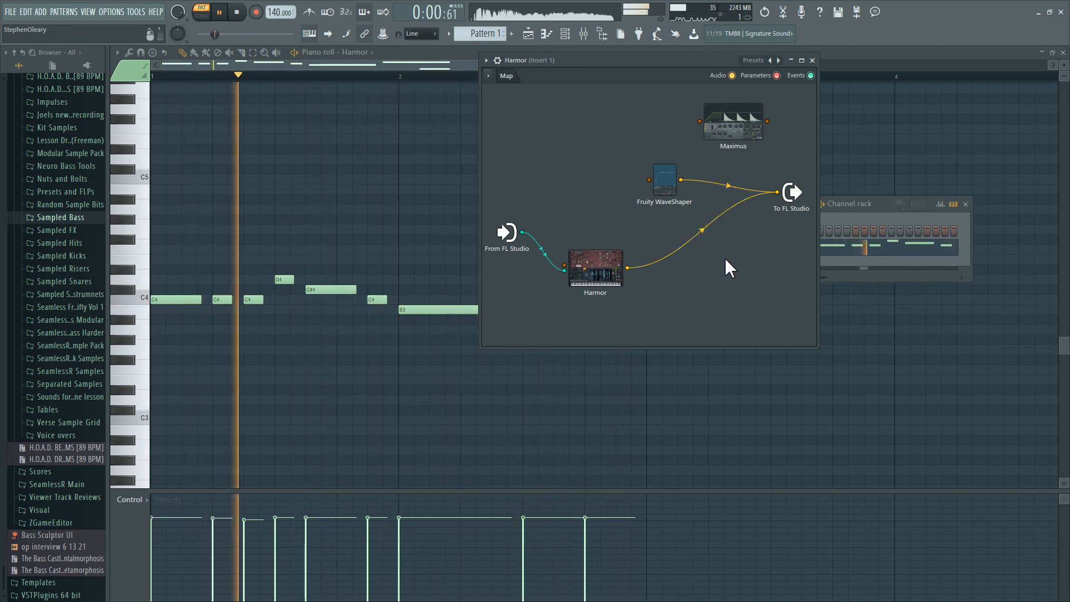
{"action": "key", "text": "space"}
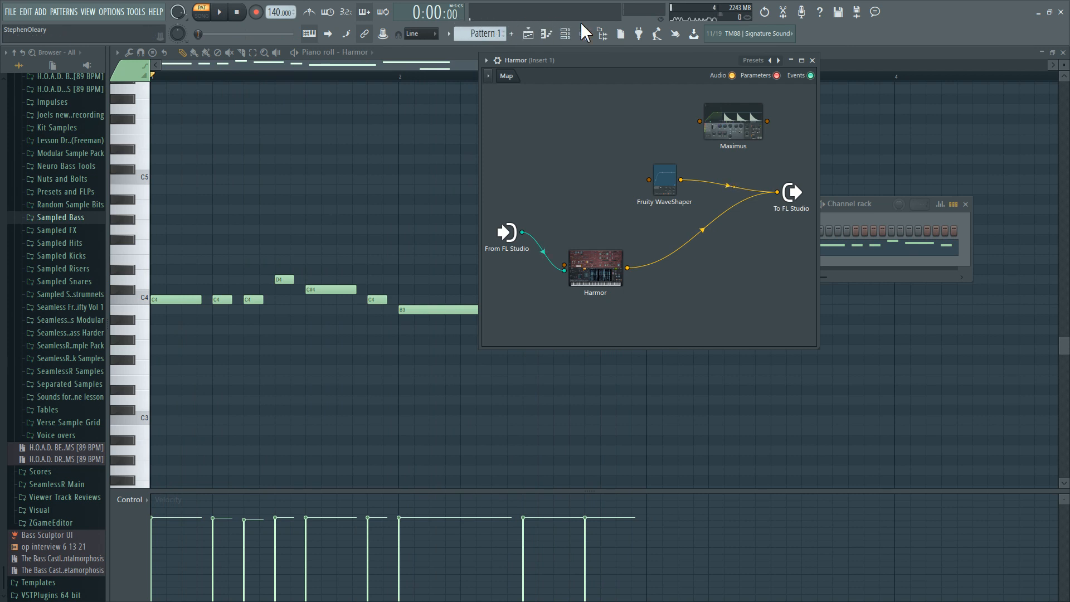
Step: Insert Fruity Parametric EQ 2 between Harmor and the FL Studio output in the Patcher map and open its editor
{"action": "key", "text": "F8"}
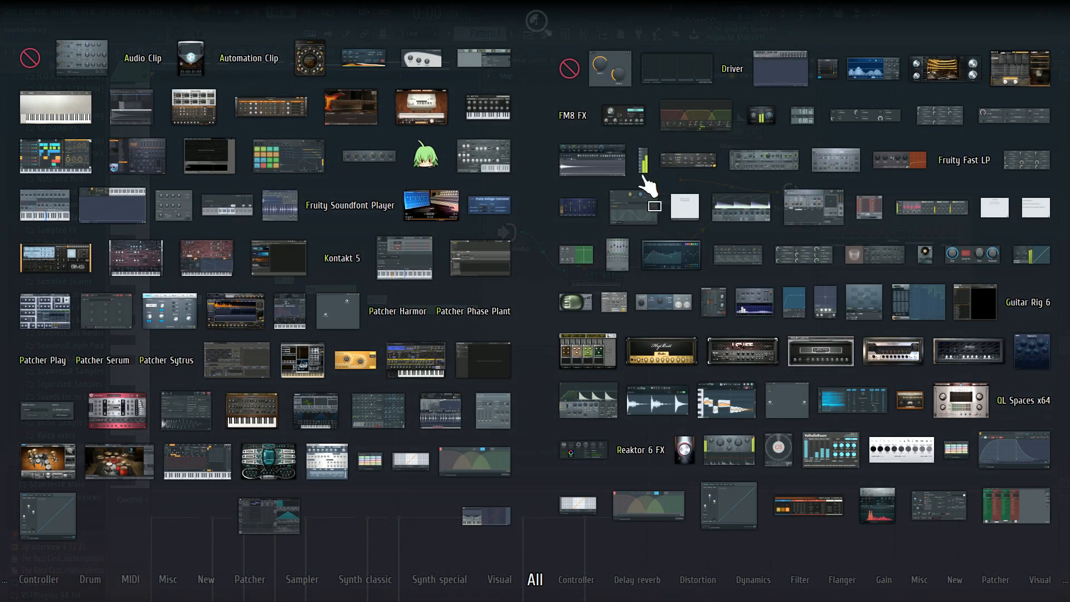
{"action": "left_click_drag", "start_coordinate": [671, 255], "coordinate": [687, 269]}
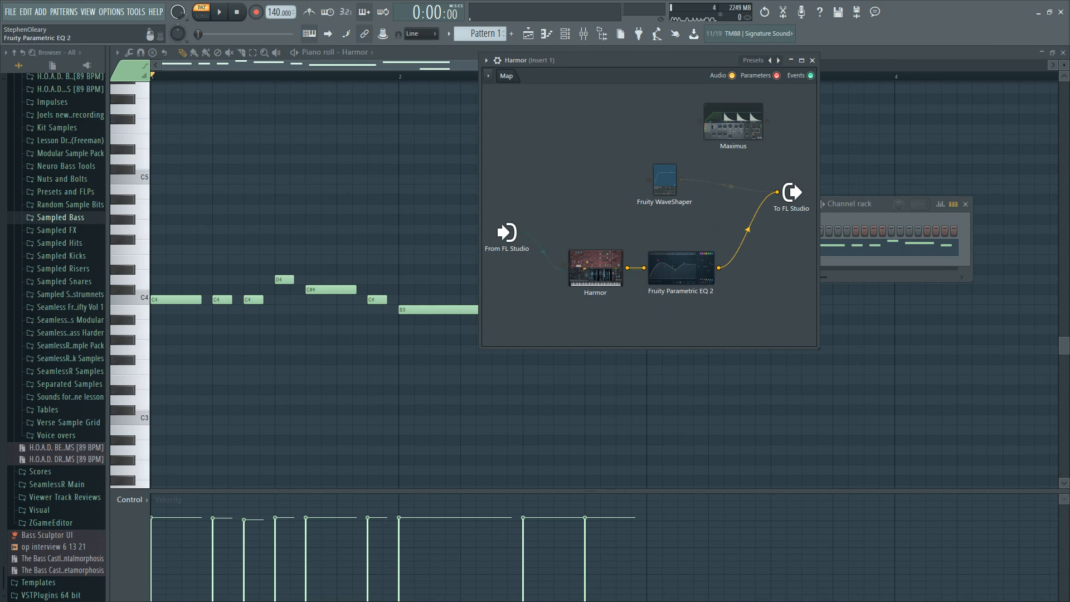
{"action": "left_click", "coordinate": [661, 273]}
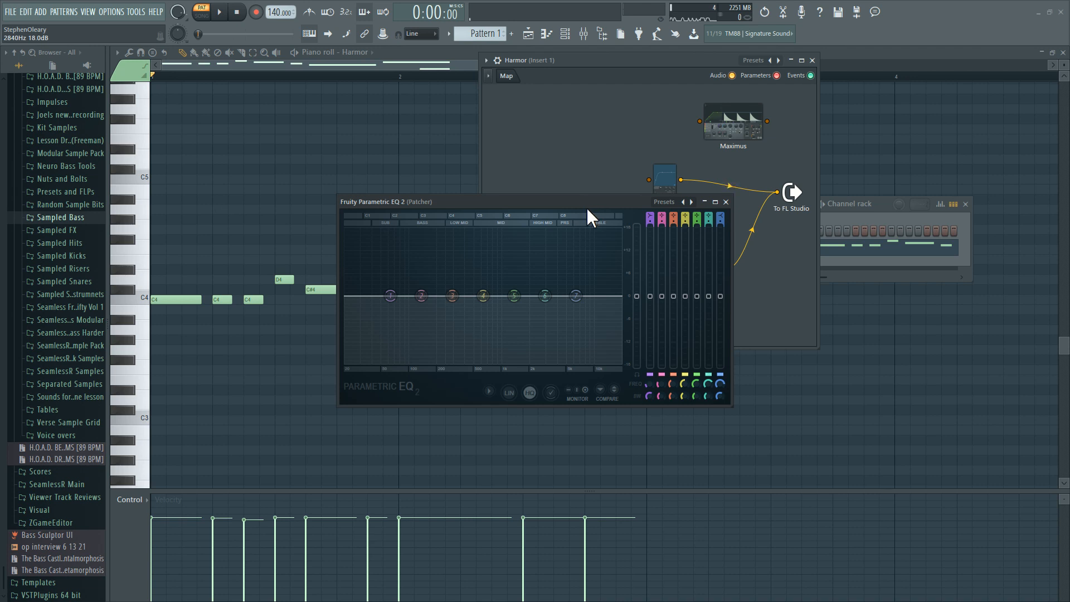
Step: Play the pattern through Fruity Parametric EQ 2 to view its spectrum, enlarging and repositioning the EQ window for a second playback
{"action": "key", "text": "space"}
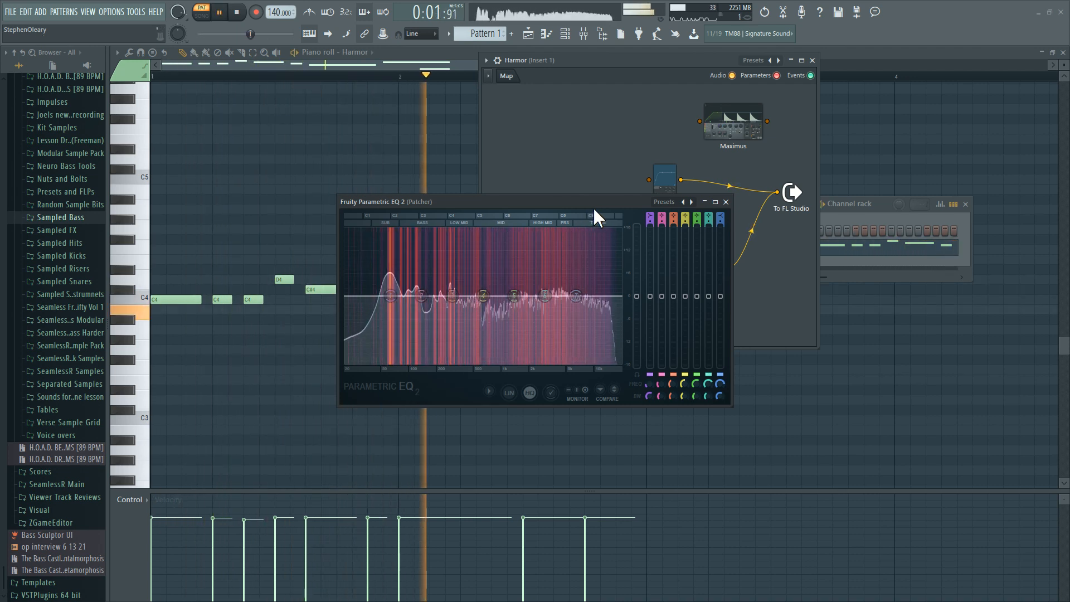
{"action": "key", "text": "space"}
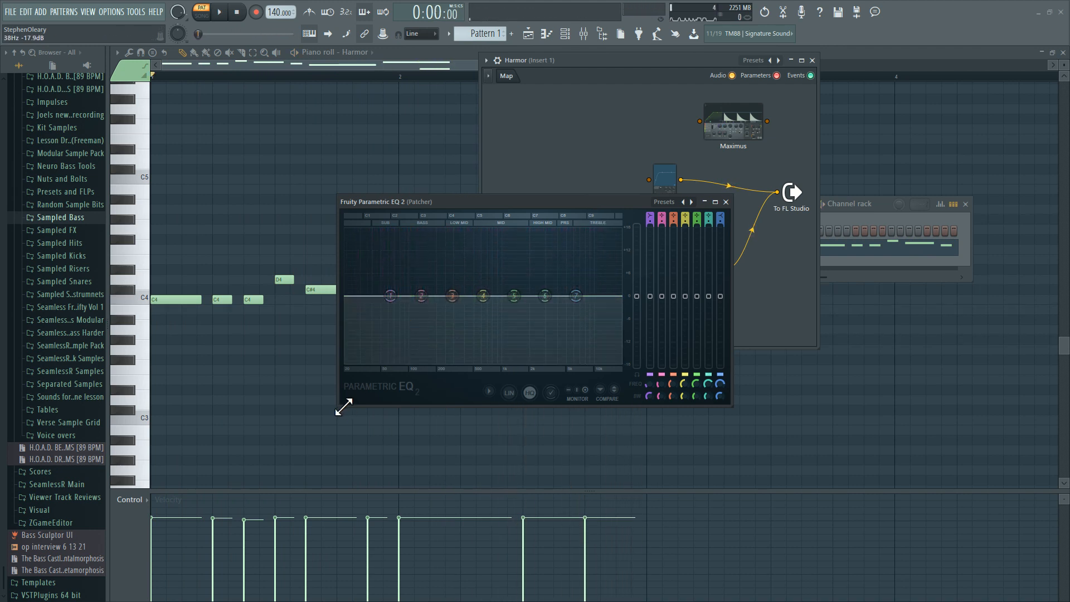
{"action": "left_click_drag", "start_coordinate": [344, 407], "coordinate": [216, 486]}
{"action": "left_click_drag", "start_coordinate": [587, 202], "coordinate": [637, 241]}
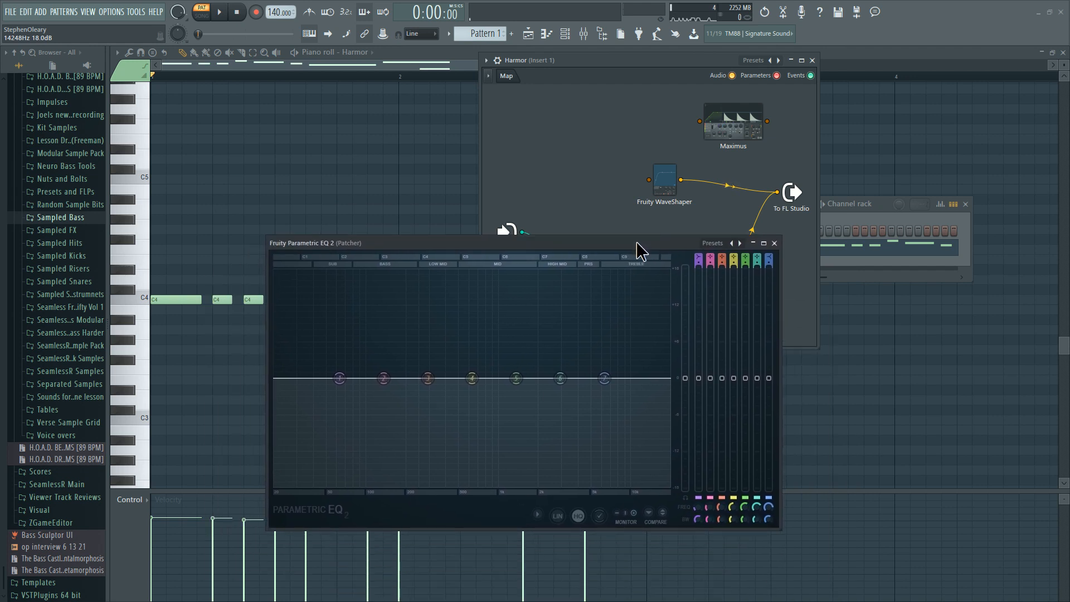
{"action": "left_click_drag", "start_coordinate": [637, 241], "coordinate": [631, 243]}
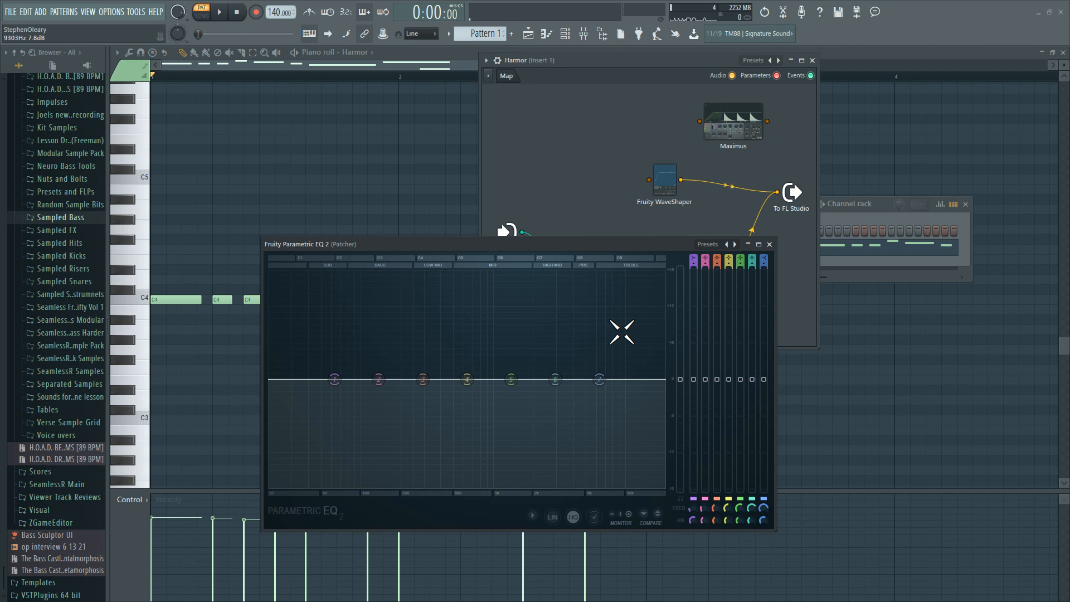
{"action": "key", "text": "space"}
{"action": "key", "text": "space"}
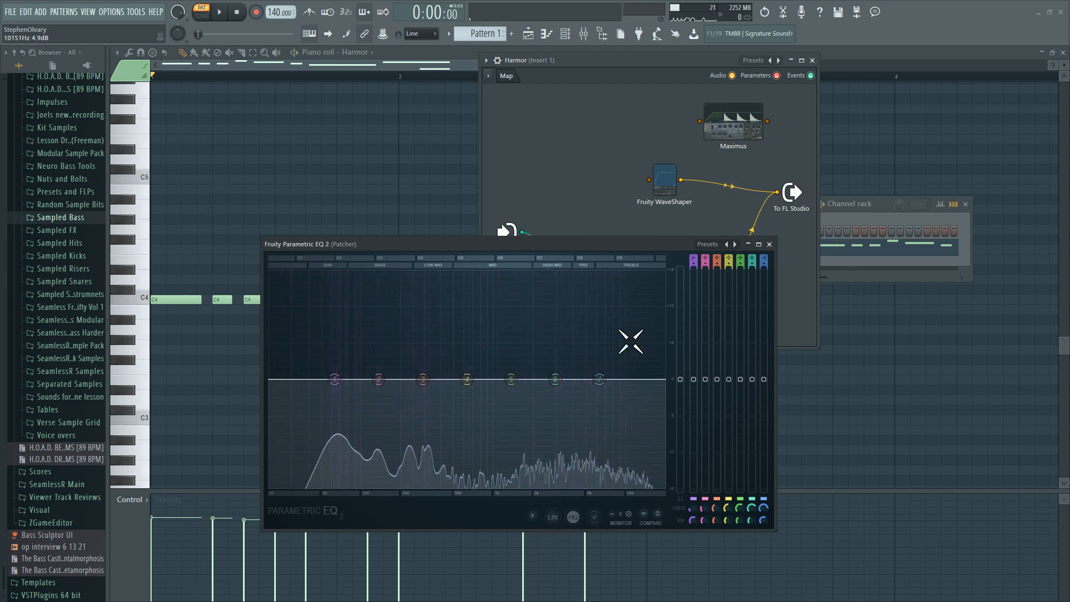
Step: Close the EQ editor, move Harmor lower in the map, and pull Fruity Parametric EQ 2 out of Harmor's signal path
{"action": "left_click", "coordinate": [769, 244]}
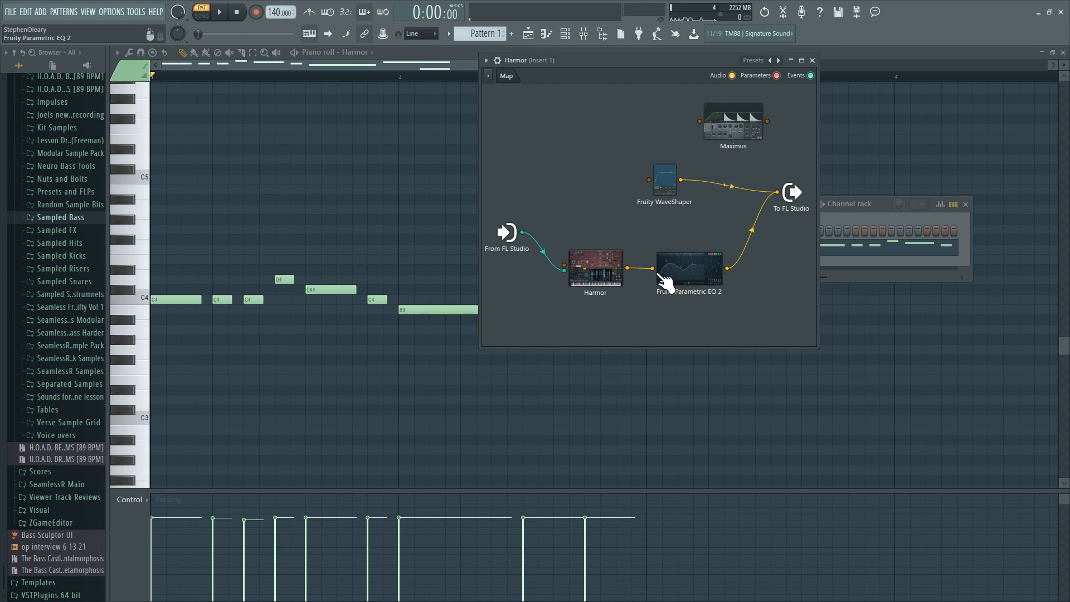
{"action": "left_click_drag", "start_coordinate": [668, 259], "coordinate": [673, 264]}
{"action": "left_click_drag", "start_coordinate": [605, 268], "coordinate": [588, 293]}
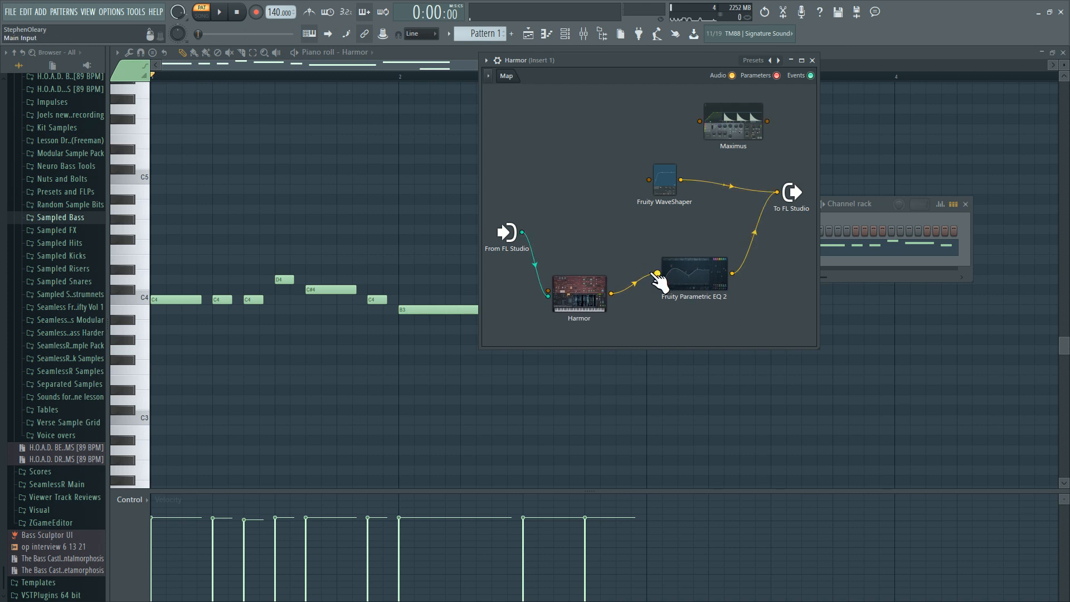
{"action": "left_click_drag", "start_coordinate": [658, 275], "coordinate": [567, 139]}
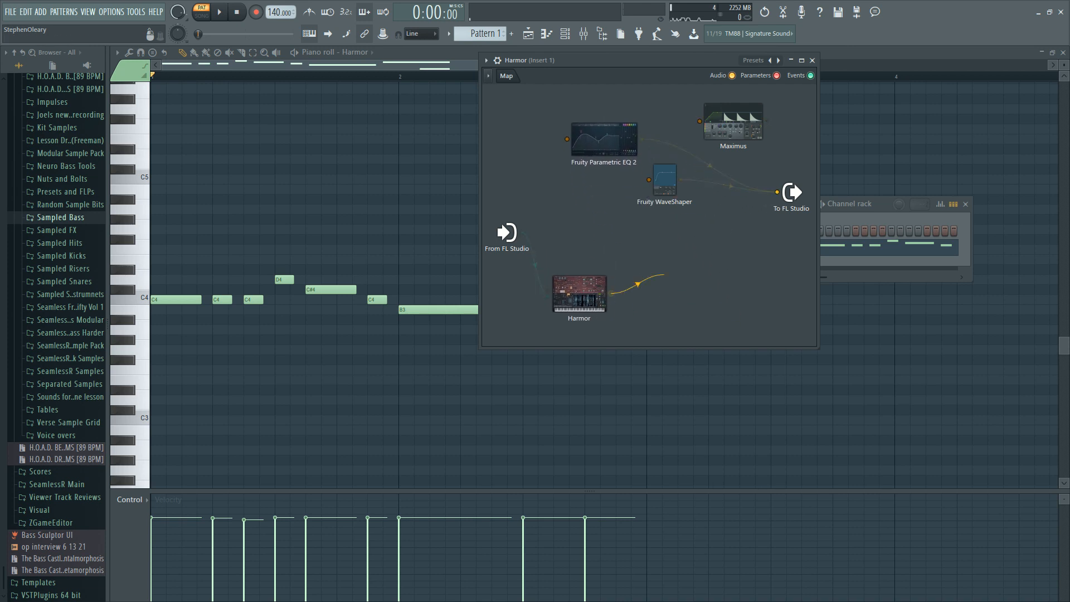
Step: Open the Harmor editor, return to the piano roll, and preview the B3, G#3 and F3 keys
{"action": "left_click", "coordinate": [591, 296]}
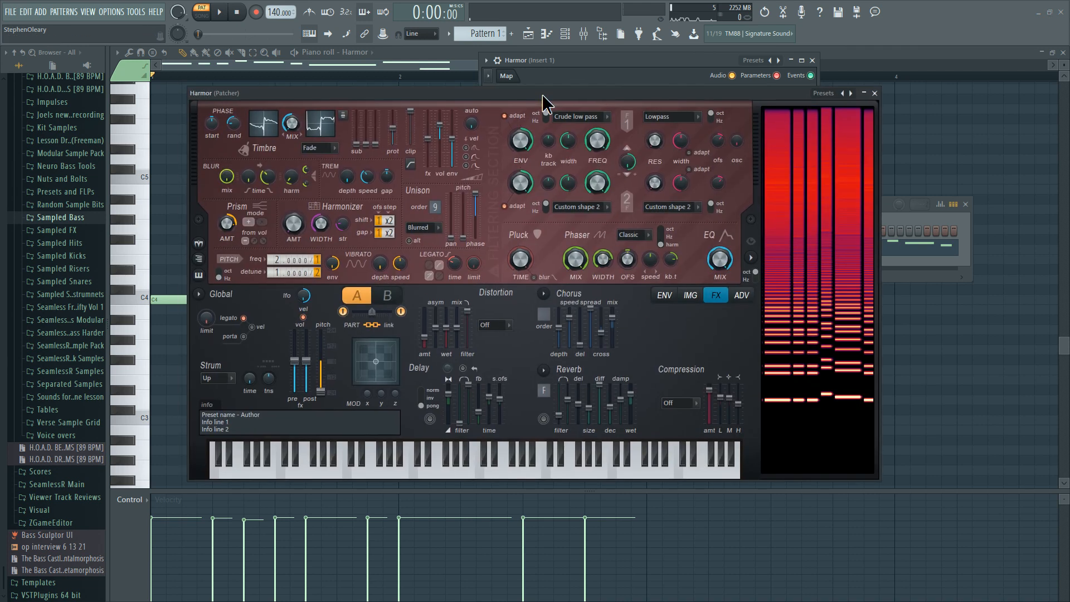
{"action": "left_click_drag", "start_coordinate": [540, 93], "coordinate": [536, 95]}
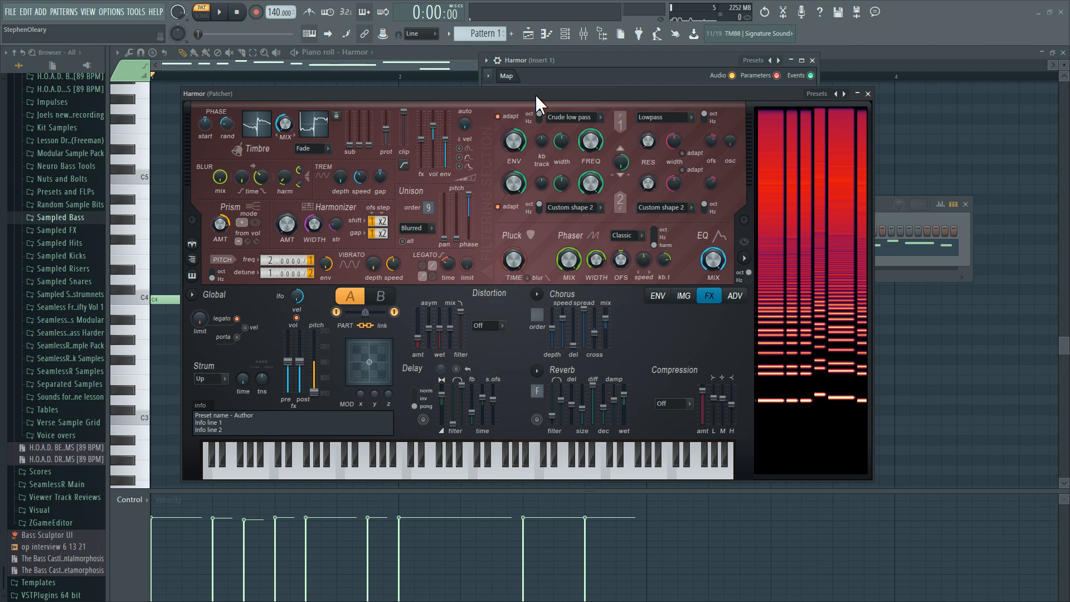
{"action": "left_click", "coordinate": [957, 122]}
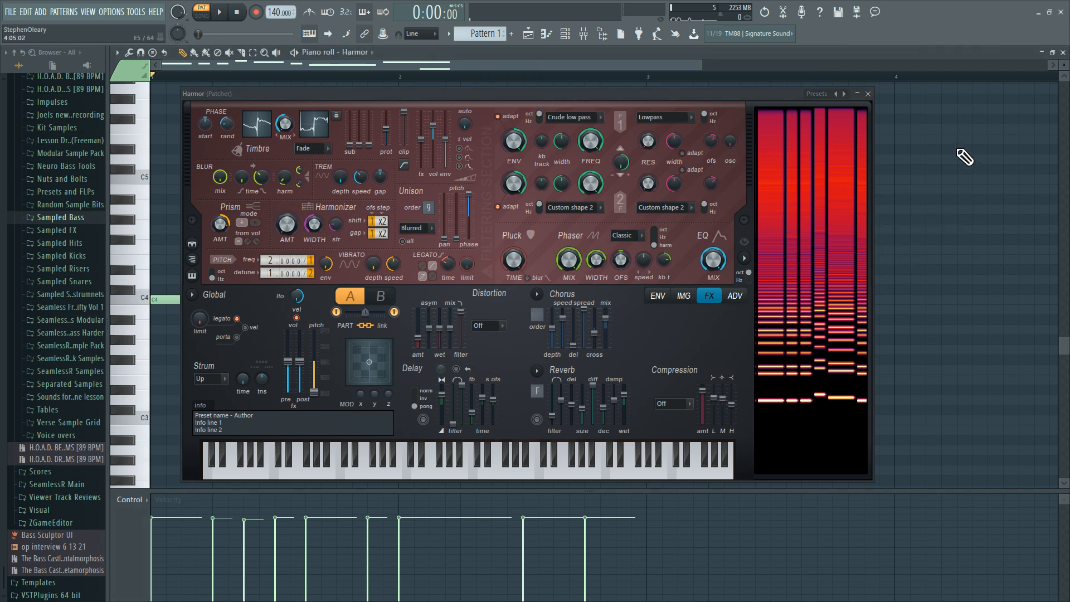
{"action": "left_click", "coordinate": [878, 106]}
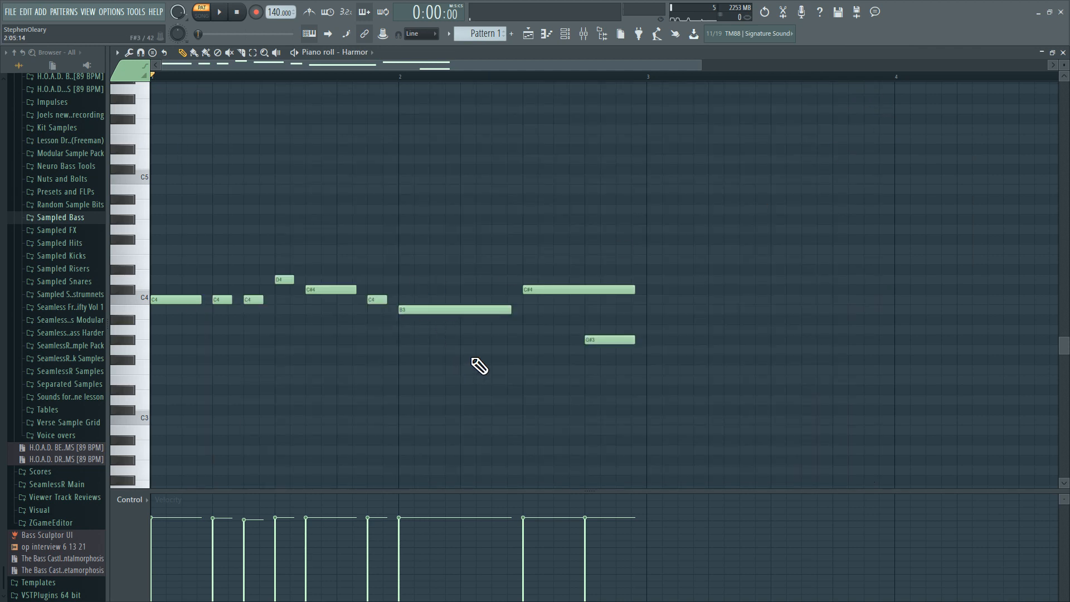
{"action": "left_click", "coordinate": [148, 310]}
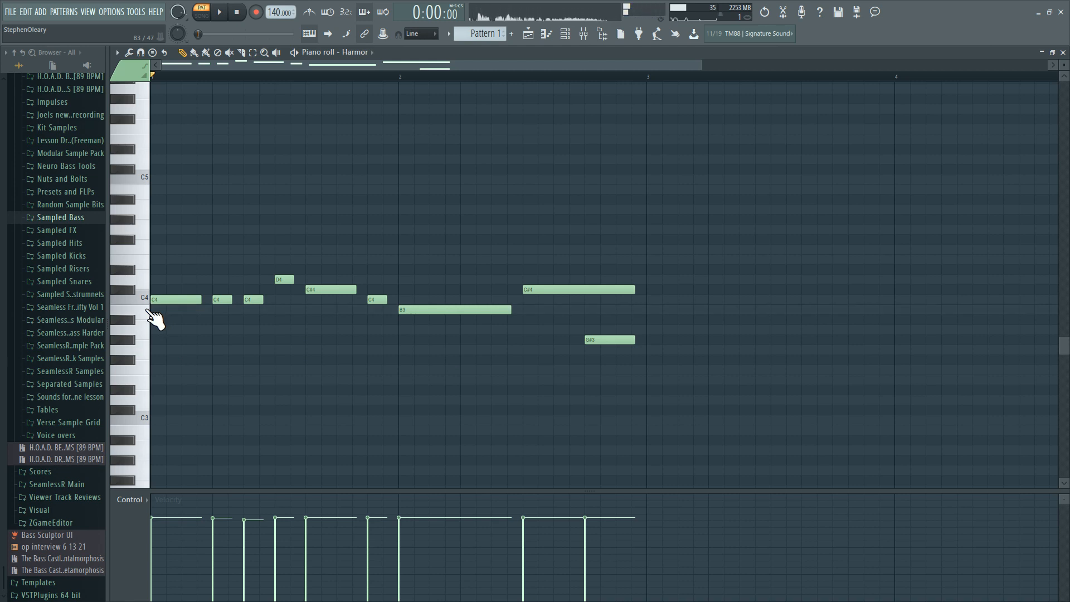
{"action": "left_click", "coordinate": [132, 340]}
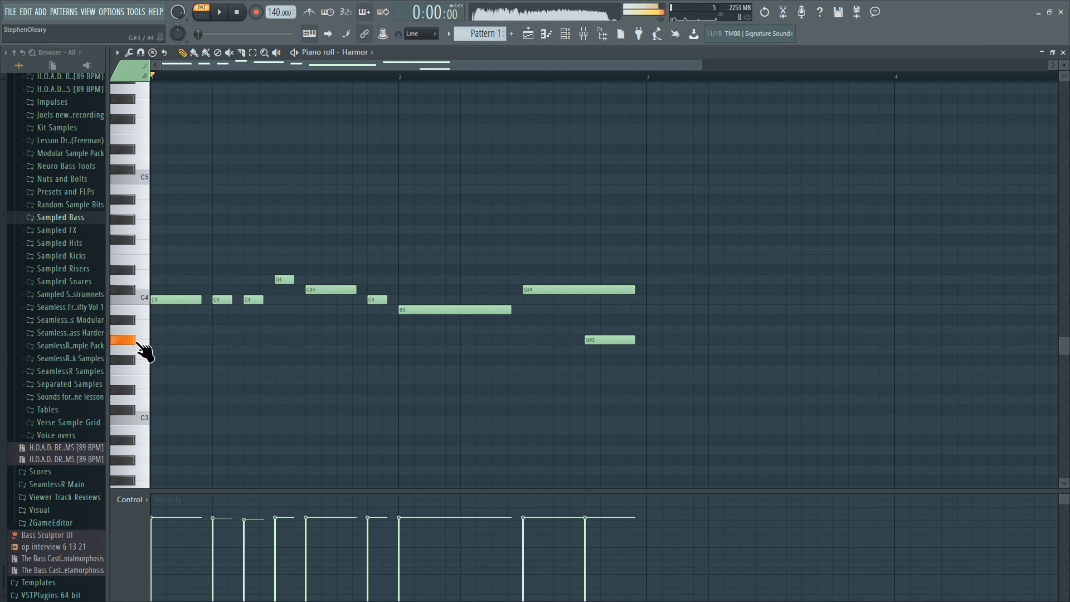
{"action": "left_click", "coordinate": [147, 371]}
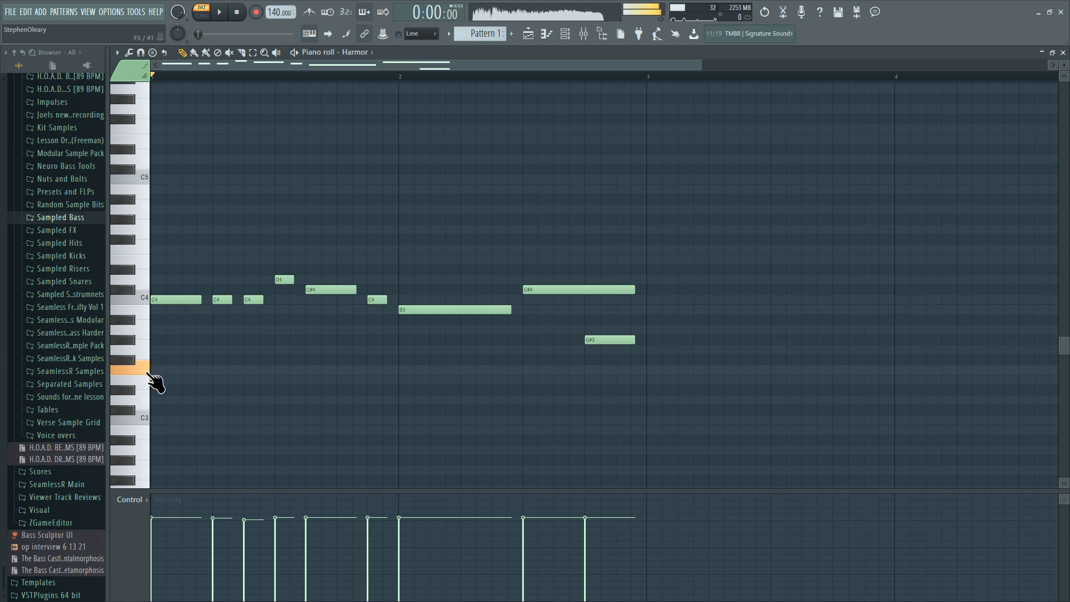
Step: Reopen the Harmor patch from the channel rack and open the Harmor synth editor inside it
{"action": "left_click", "coordinate": [565, 34]}
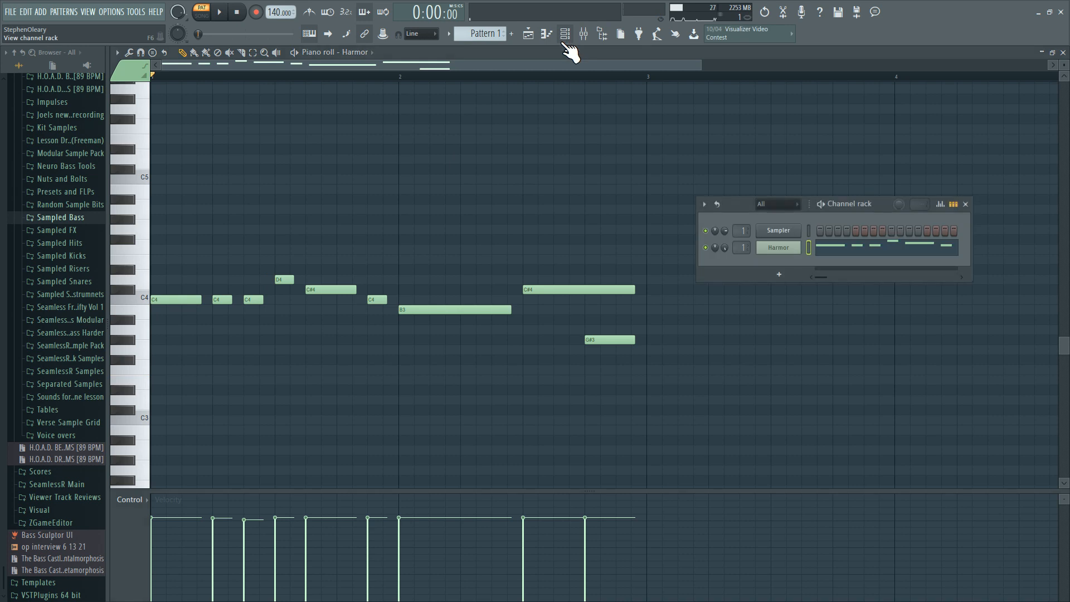
{"action": "left_click", "coordinate": [775, 248]}
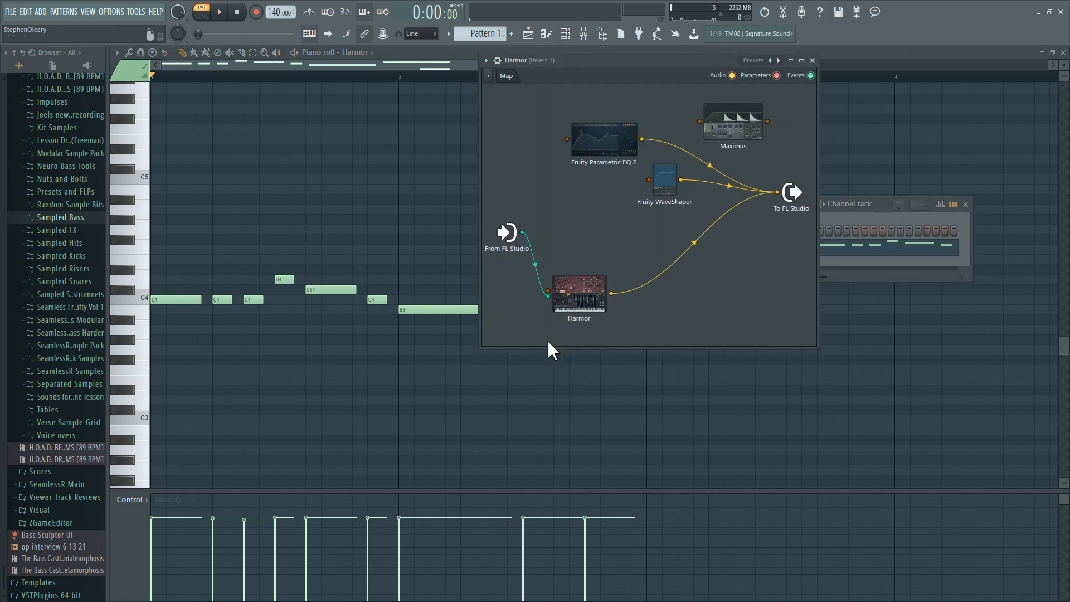
{"action": "left_click", "coordinate": [587, 301]}
{"action": "left_click_drag", "start_coordinate": [481, 102], "coordinate": [475, 109]}
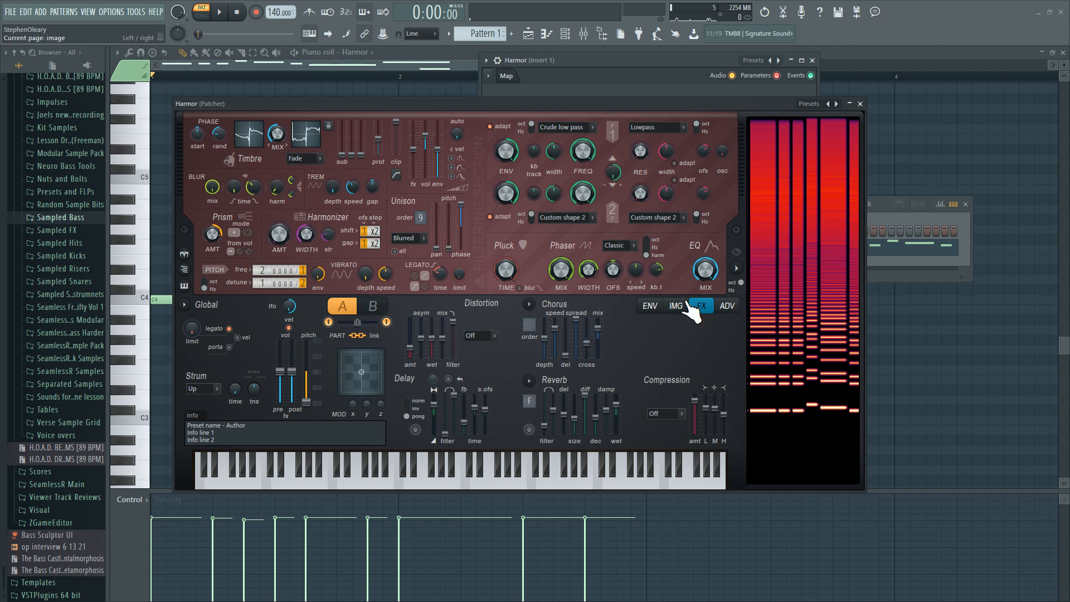
Step: Show Harmor's Panning envelope, look over the advanced settings, and return to the envelope view
{"action": "left_click", "coordinate": [654, 307]}
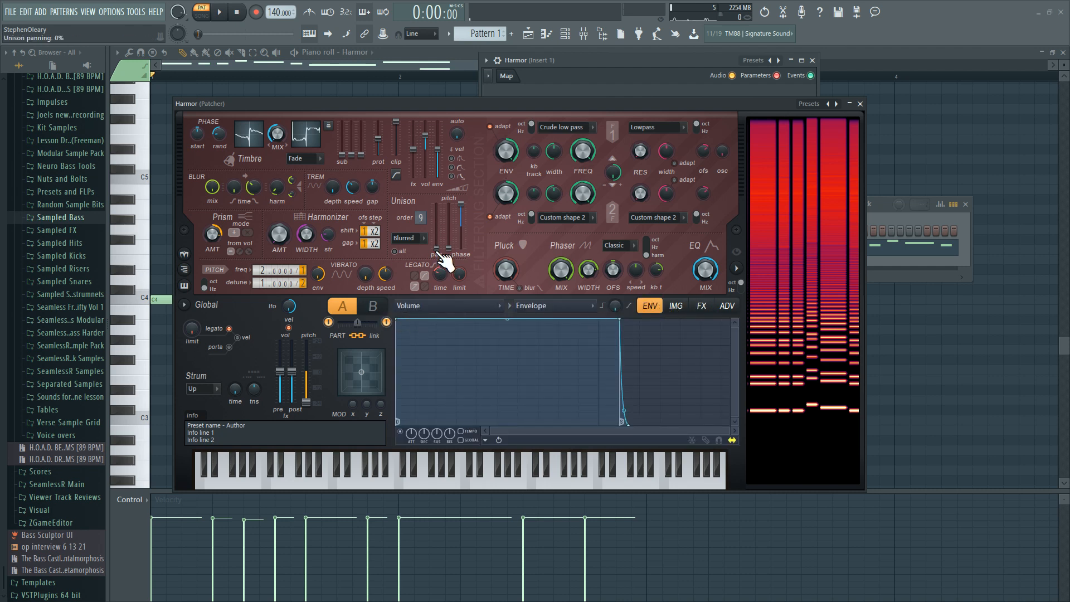
{"action": "left_click", "coordinate": [471, 306]}
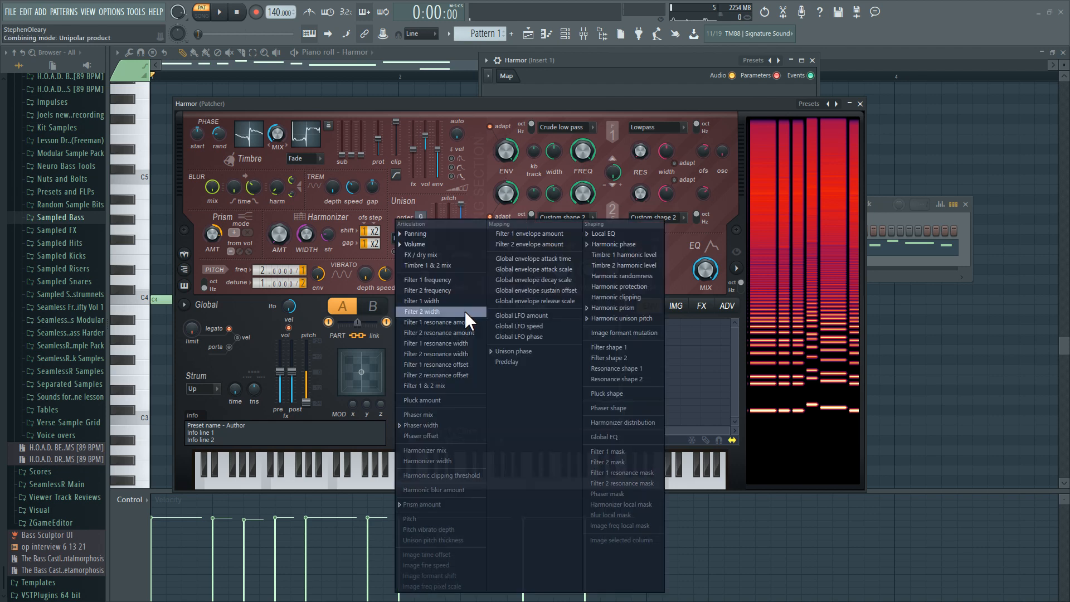
{"action": "left_click", "coordinate": [424, 234]}
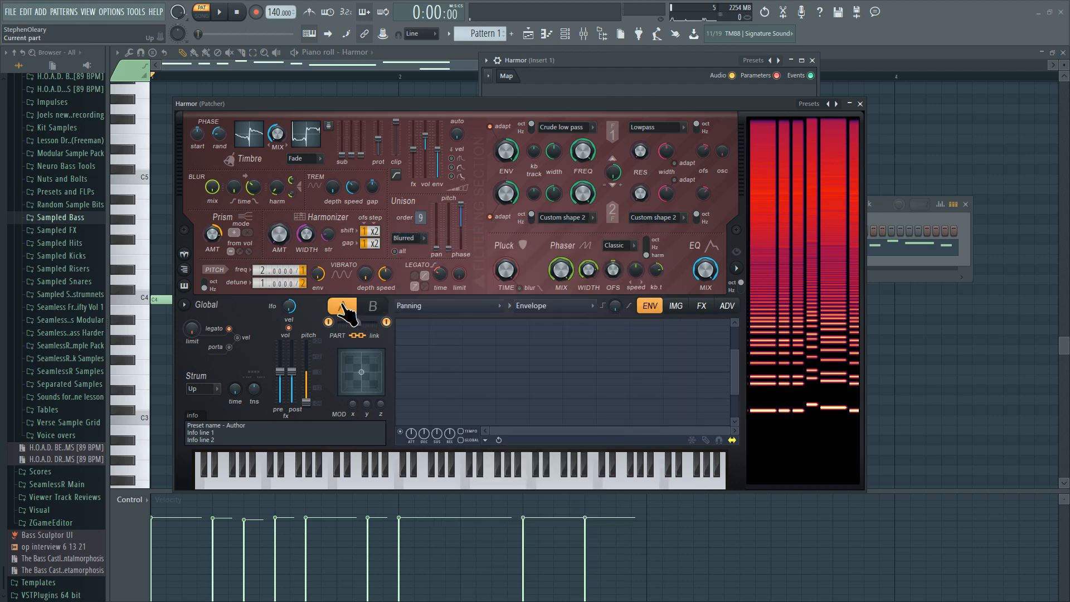
{"action": "left_click", "coordinate": [732, 306]}
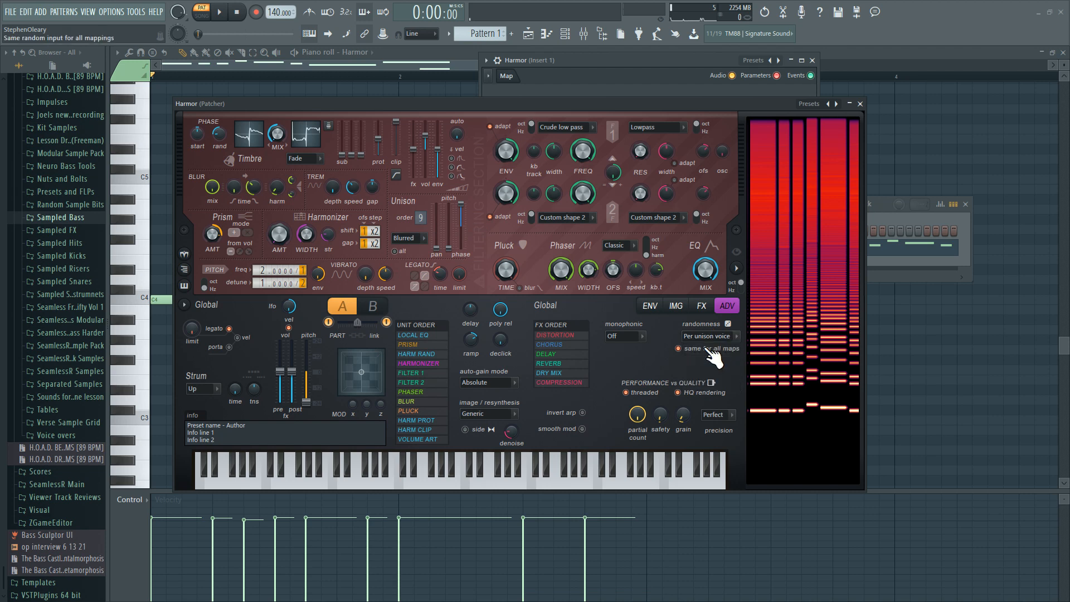
{"action": "left_click", "coordinate": [651, 307]}
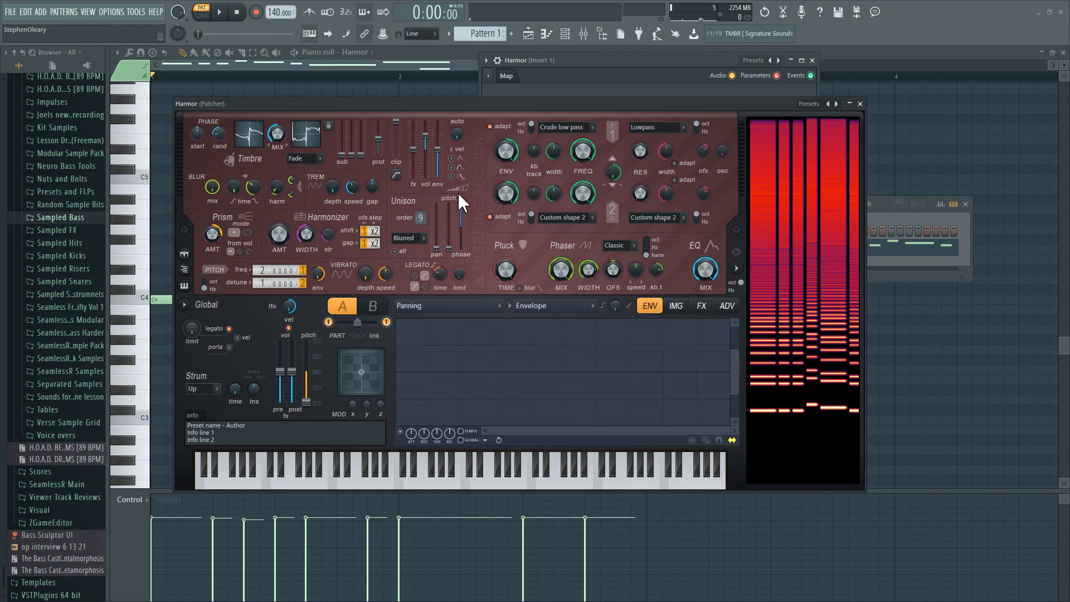
Step: Compare the Panning envelopes of Harmor's parts A and B, finishing on part A
{"action": "left_click", "coordinate": [374, 307]}
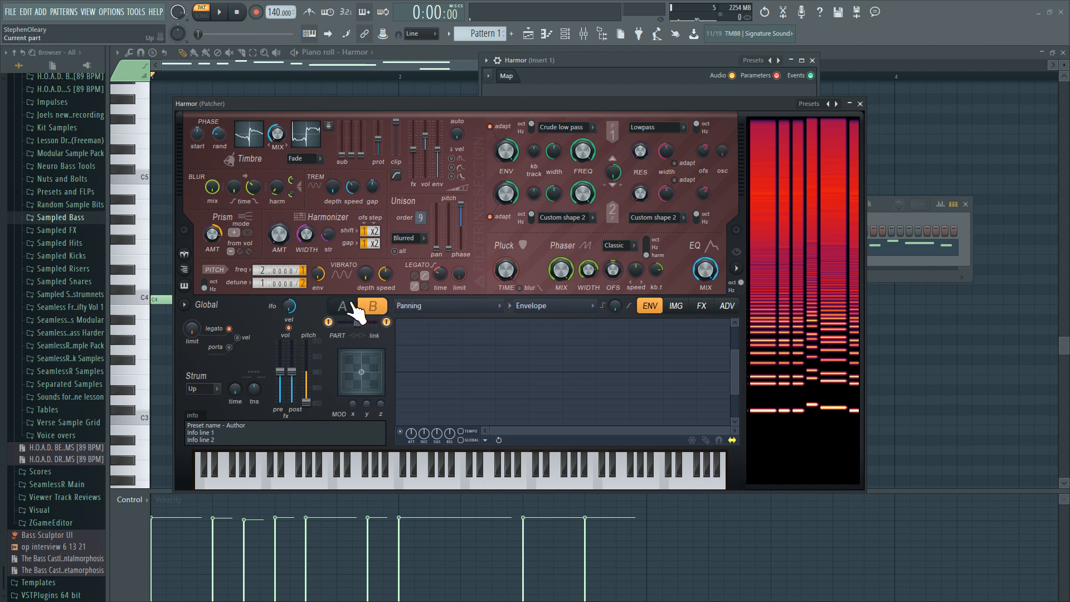
{"action": "left_click", "coordinate": [346, 307]}
{"action": "left_click", "coordinate": [366, 310]}
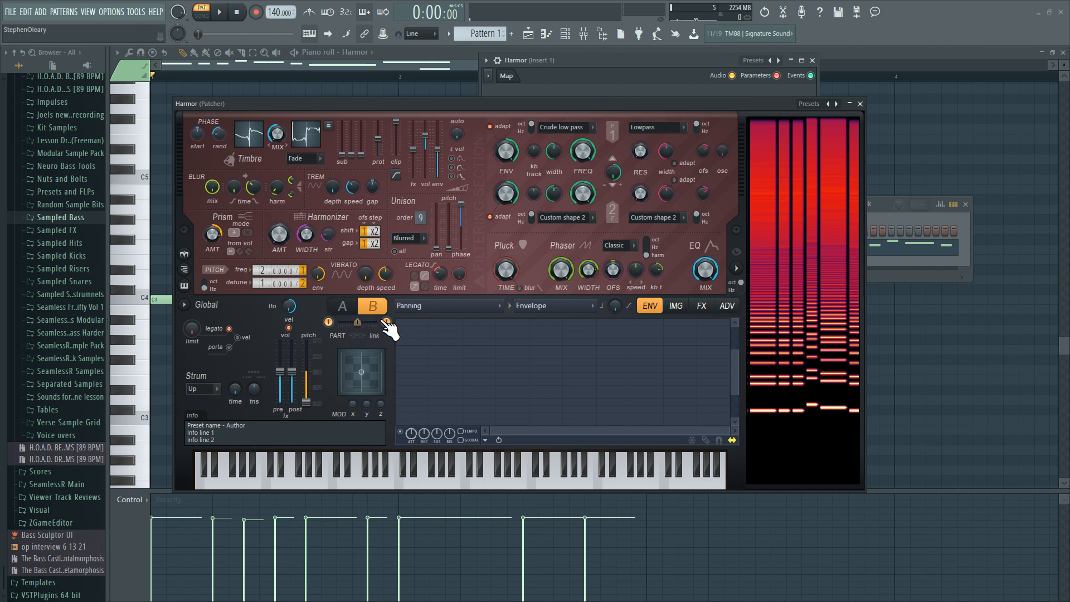
{"action": "left_click_drag", "start_coordinate": [733, 366], "coordinate": [731, 404]}
{"action": "left_click", "coordinate": [343, 310]}
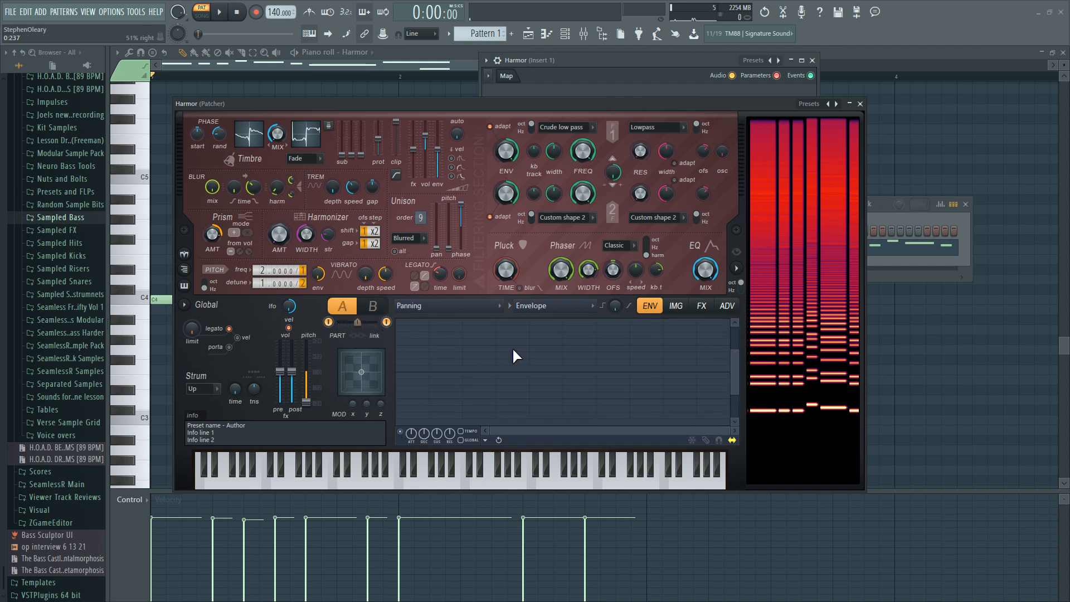
{"action": "left_click_drag", "start_coordinate": [735, 359], "coordinate": [735, 329]}
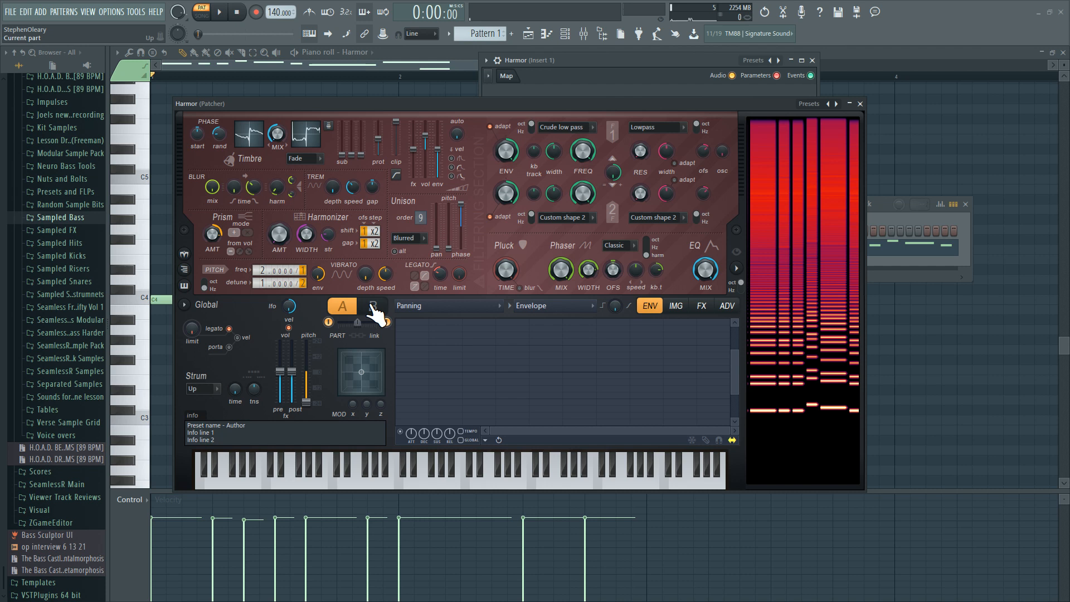
Step: Show the Phaser width articulator for part A, inspecting its Keyboard mapping and Random mapping
{"action": "right_click", "coordinate": [590, 273]}
{"action": "left_click", "coordinate": [618, 292]}
{"action": "right_click", "coordinate": [592, 275]}
{"action": "left_click", "coordinate": [613, 305]}
{"action": "left_click", "coordinate": [561, 305]}
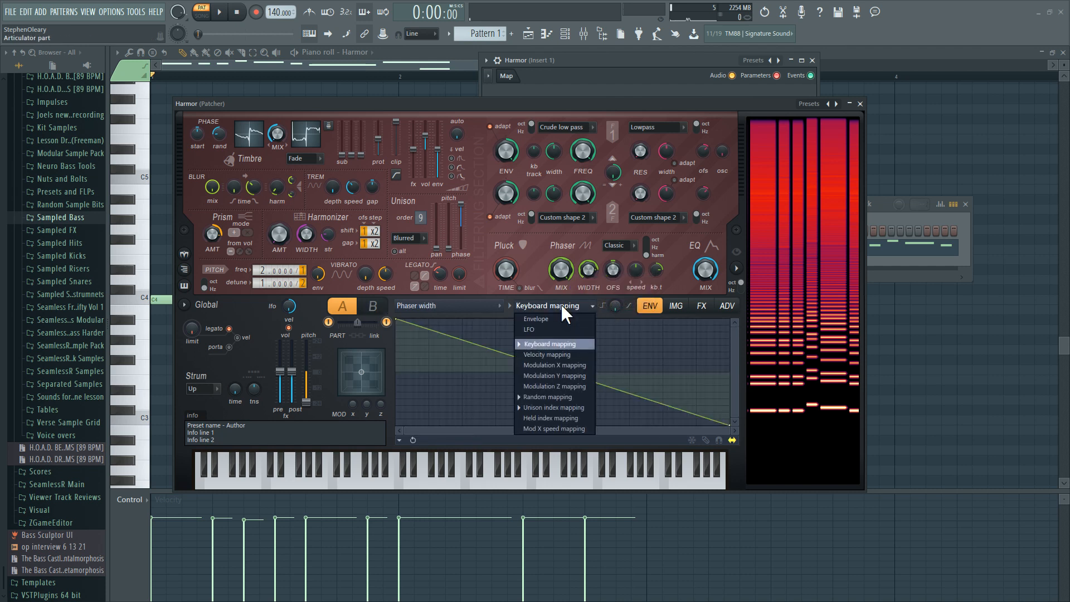
{"action": "left_click", "coordinate": [577, 397]}
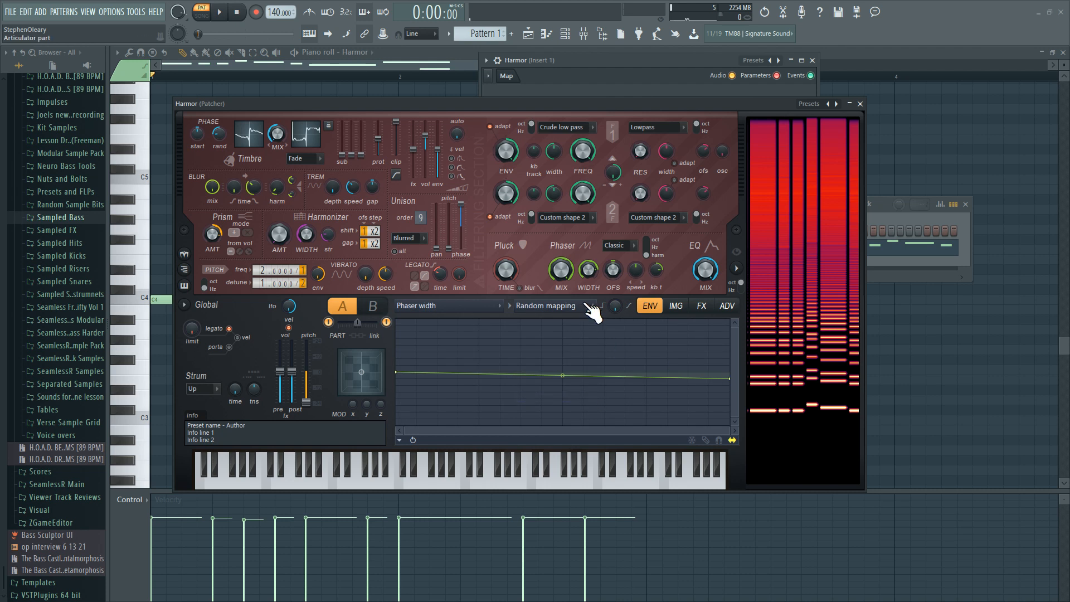
Step: Compare the Phaser width Random mapping of Harmor's parts A and B, finishing on part A
{"action": "left_click", "coordinate": [373, 306]}
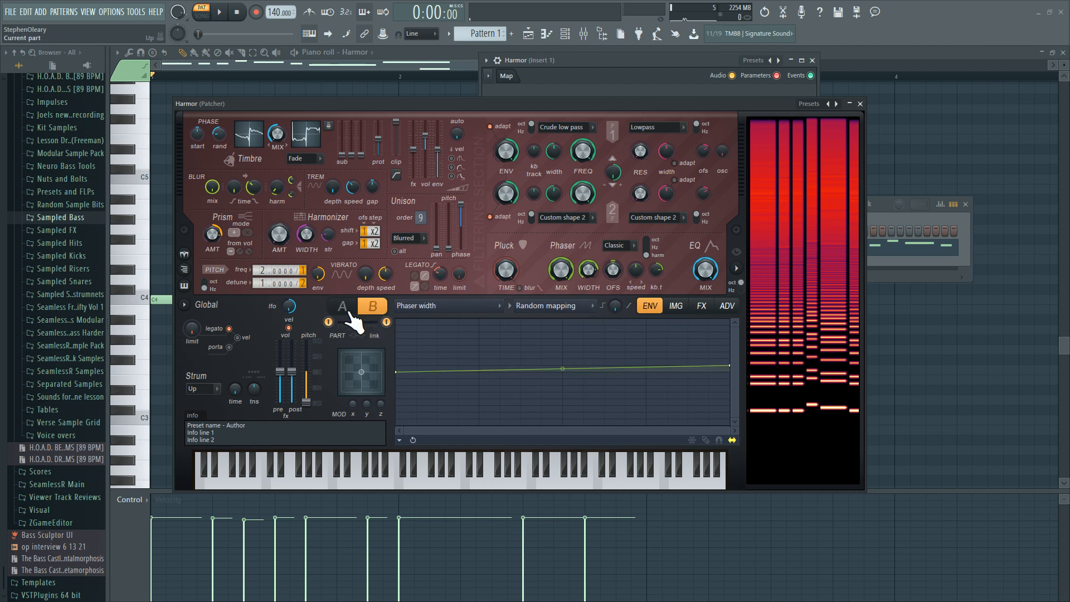
{"action": "left_click", "coordinate": [350, 315]}
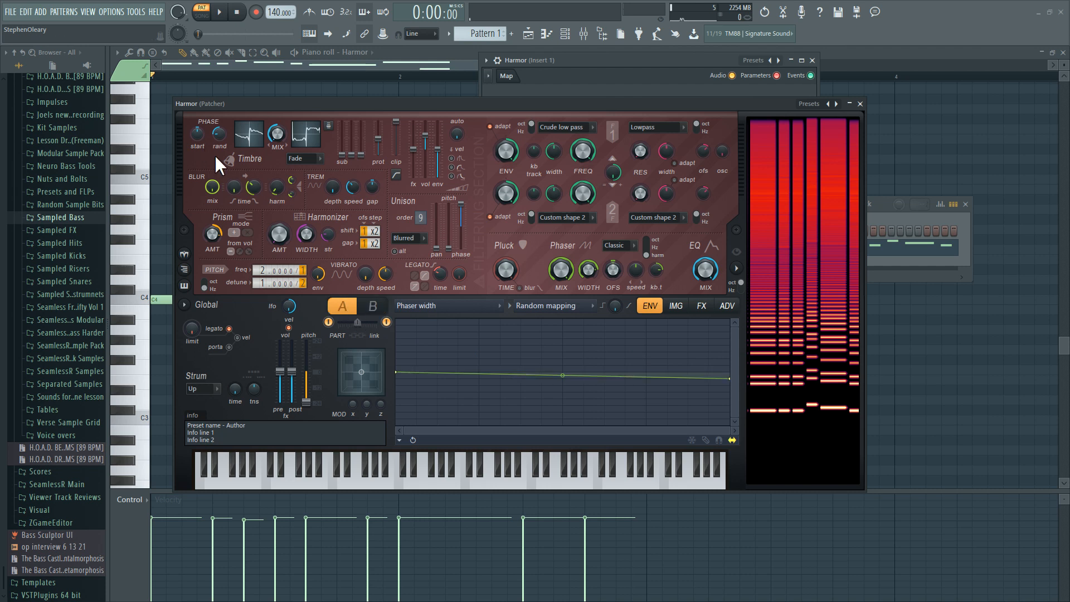
{"action": "left_click", "coordinate": [374, 301]}
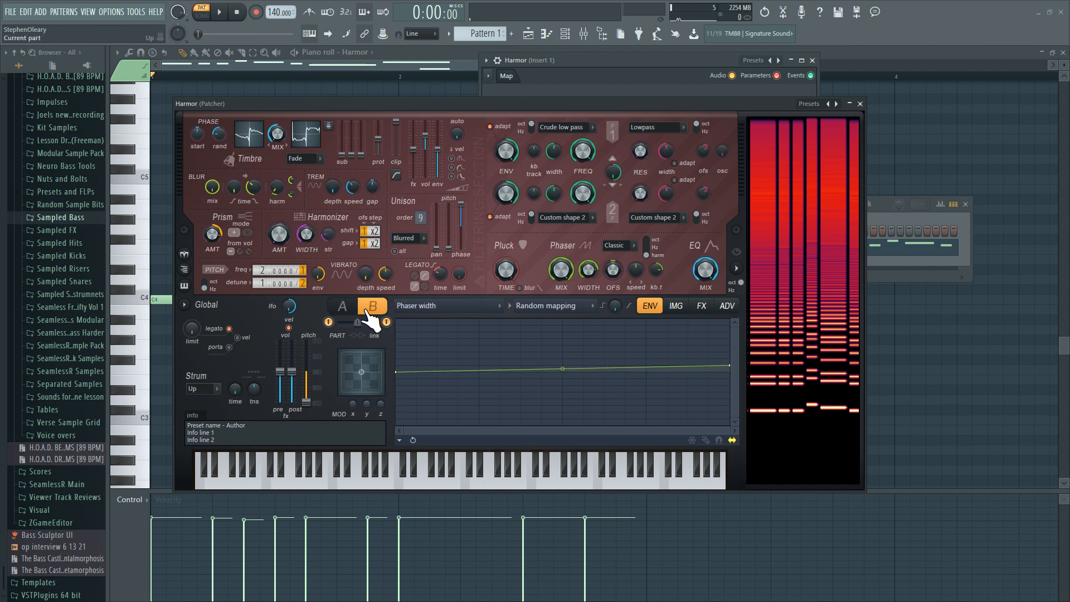
{"action": "left_click", "coordinate": [346, 306]}
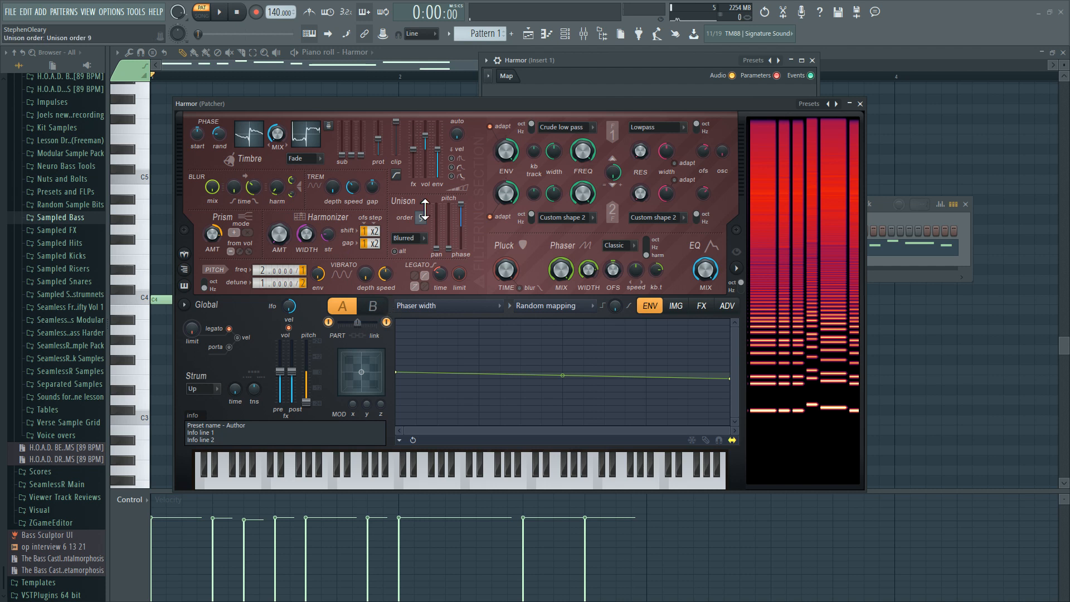
{"action": "left_click", "coordinate": [374, 306]}
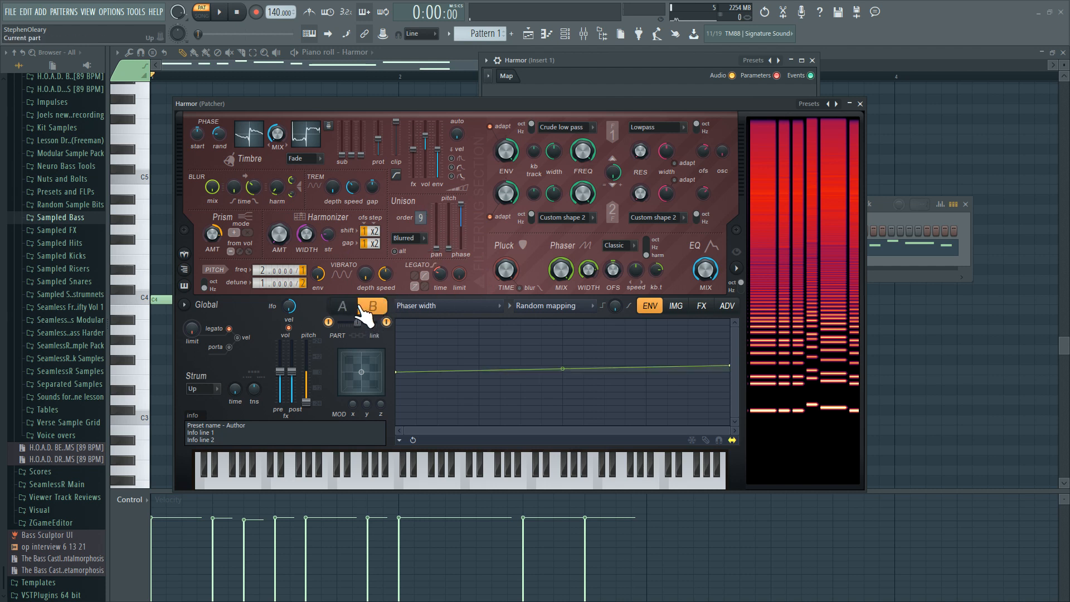
{"action": "left_click", "coordinate": [347, 306]}
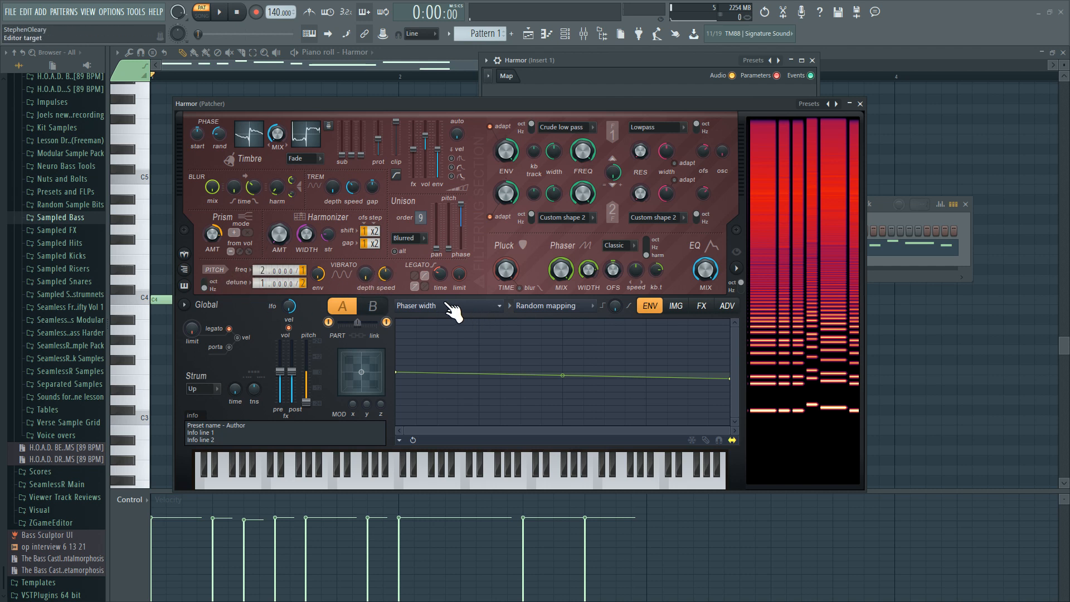
Step: In part A's Phaser width Unison index mapping, try a middle point, lower the start point, and remove the middle point
{"action": "left_click", "coordinate": [559, 305]}
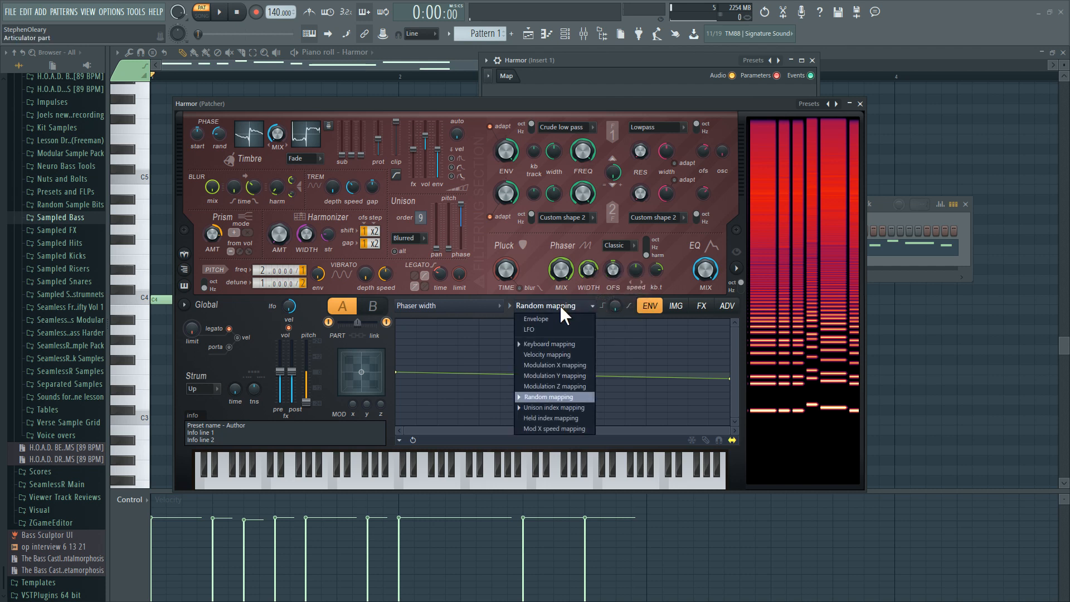
{"action": "left_click", "coordinate": [556, 408]}
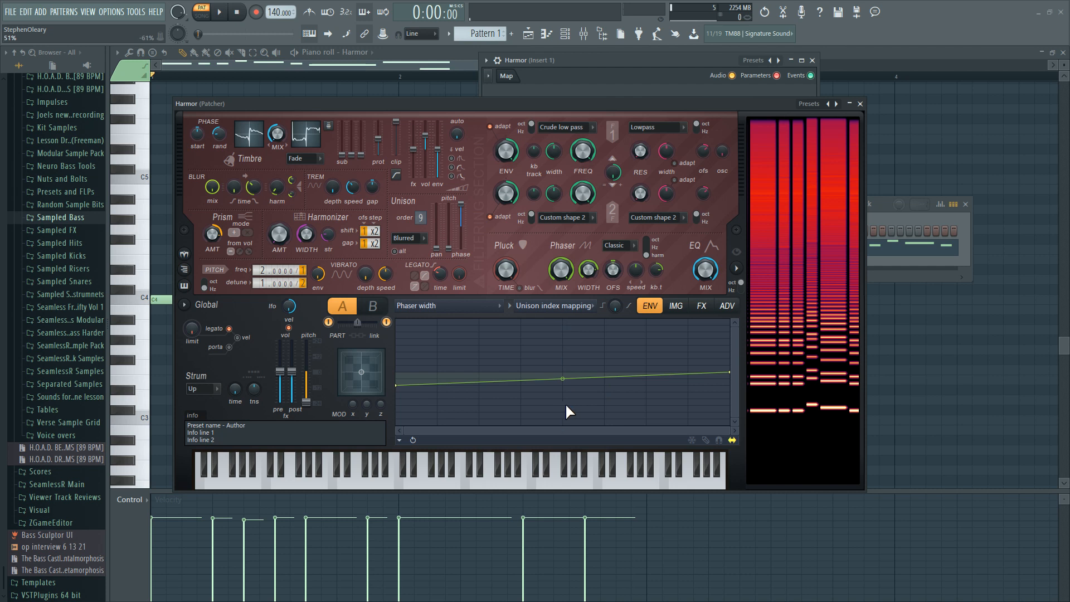
{"action": "left_click_drag", "start_coordinate": [564, 389], "coordinate": [566, 390]}
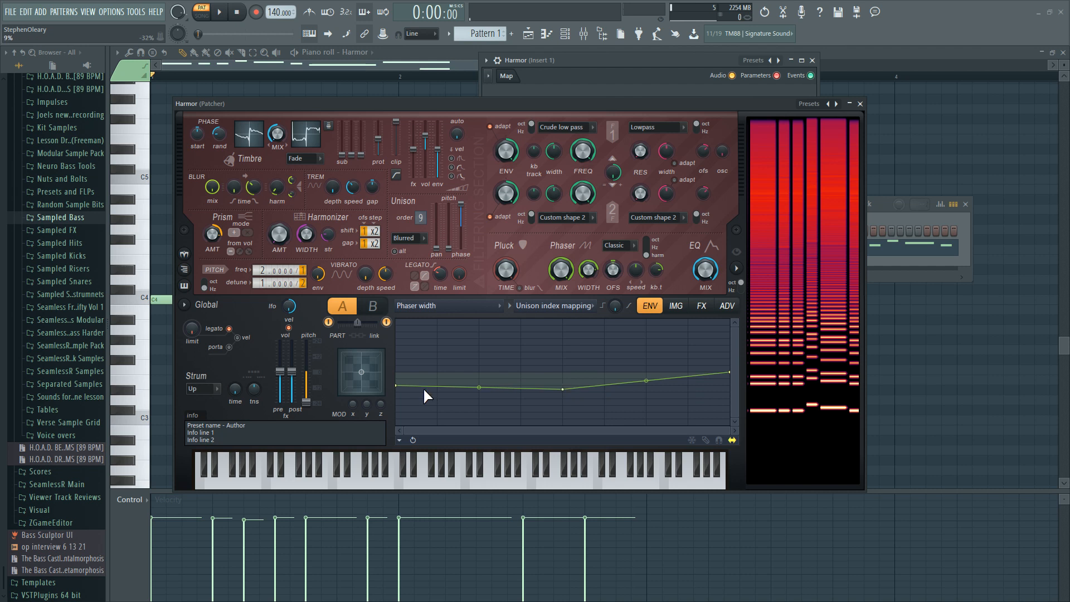
{"action": "left_click_drag", "start_coordinate": [400, 386], "coordinate": [402, 372]}
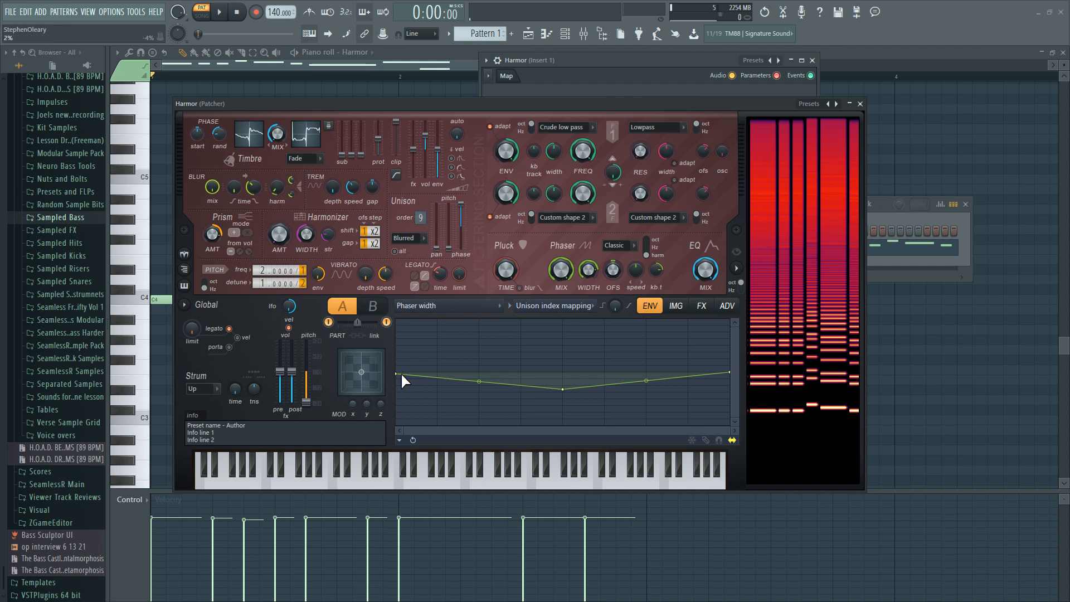
{"action": "left_click_drag", "start_coordinate": [400, 372], "coordinate": [401, 393]}
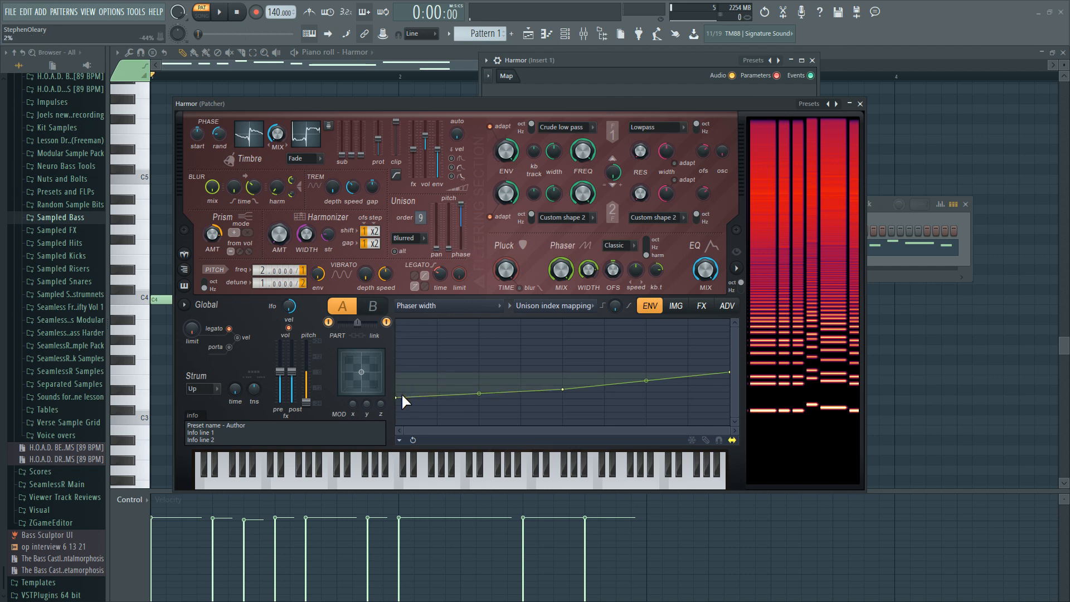
{"action": "right_click", "coordinate": [561, 390]}
{"action": "left_click", "coordinate": [584, 401]}
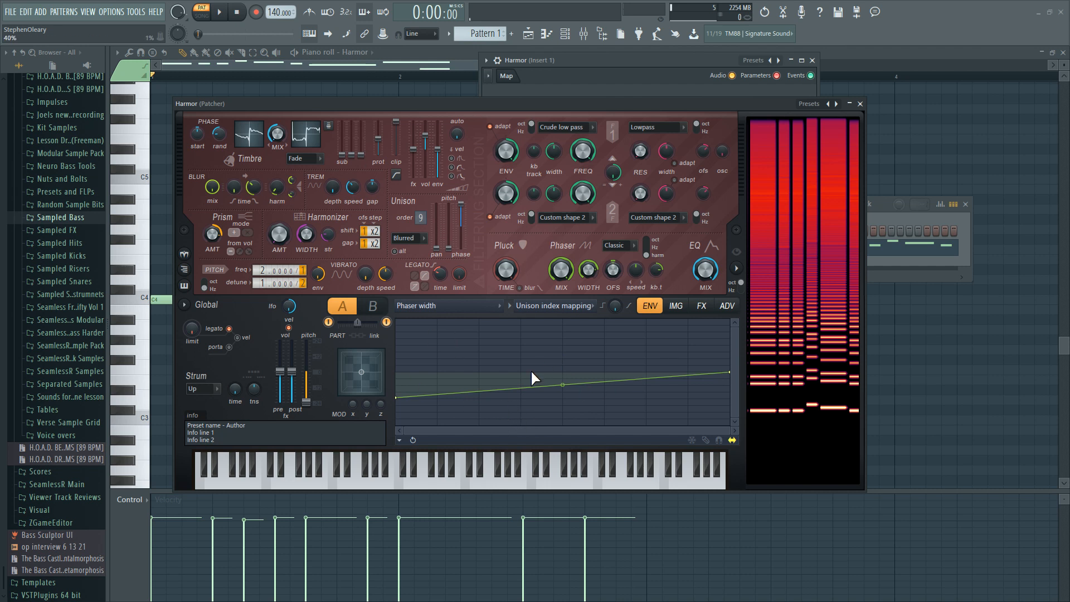
Step: Add a new Harmor instance to the project, close the patch's Harmor editor, and move the new editor clear of the piano roll notes
{"action": "left_click_drag", "start_coordinate": [483, 111], "coordinate": [488, 88]}
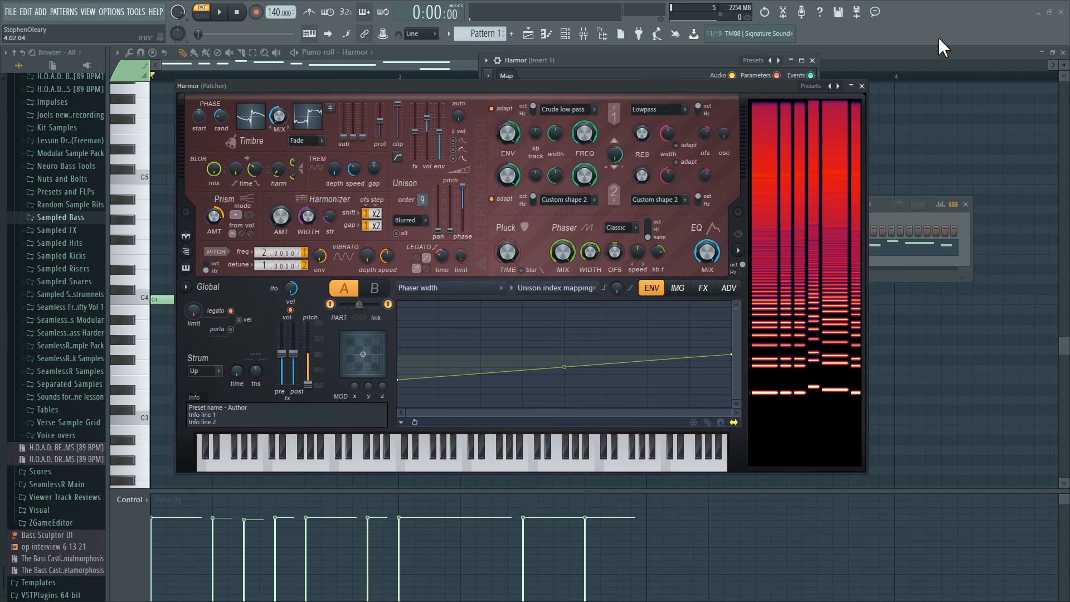
{"action": "middle_click", "coordinate": [941, 19]}
{"action": "left_click", "coordinate": [209, 258]}
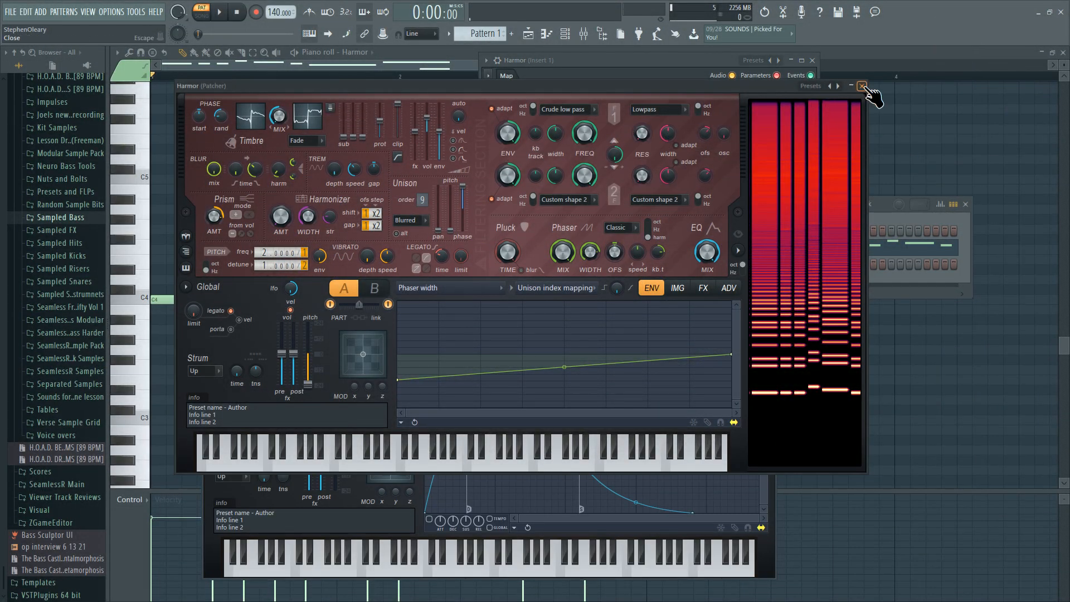
{"action": "left_click", "coordinate": [862, 86]}
{"action": "left_click_drag", "start_coordinate": [483, 190], "coordinate": [518, 78]}
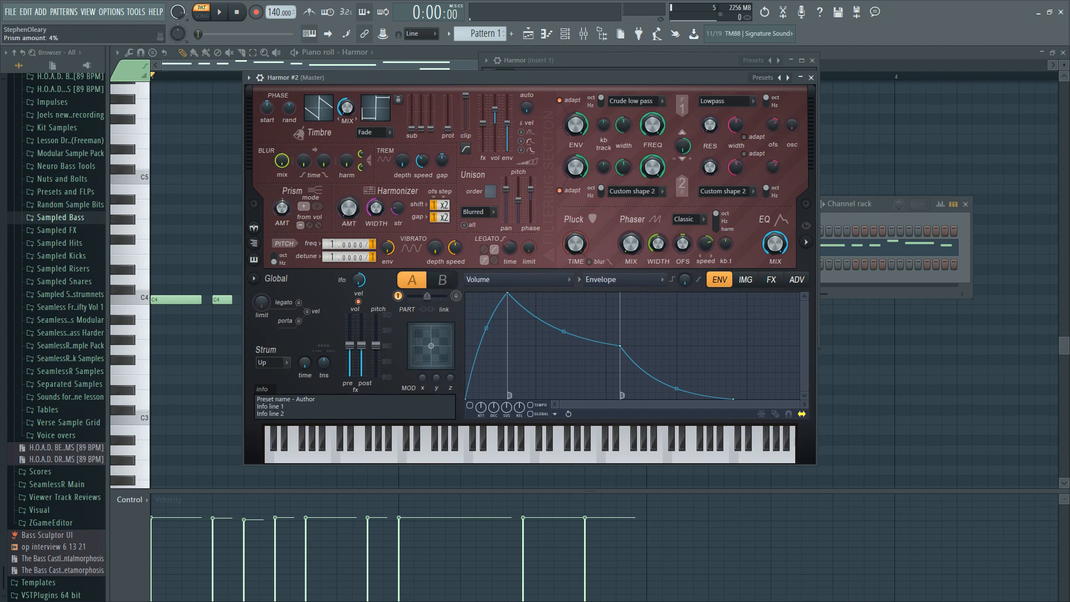
Step: Show the Harmonic prism shape in the new Harmor, enable freehand drawing, and flatten its wave to the centre line
{"action": "left_click", "coordinate": [554, 280]}
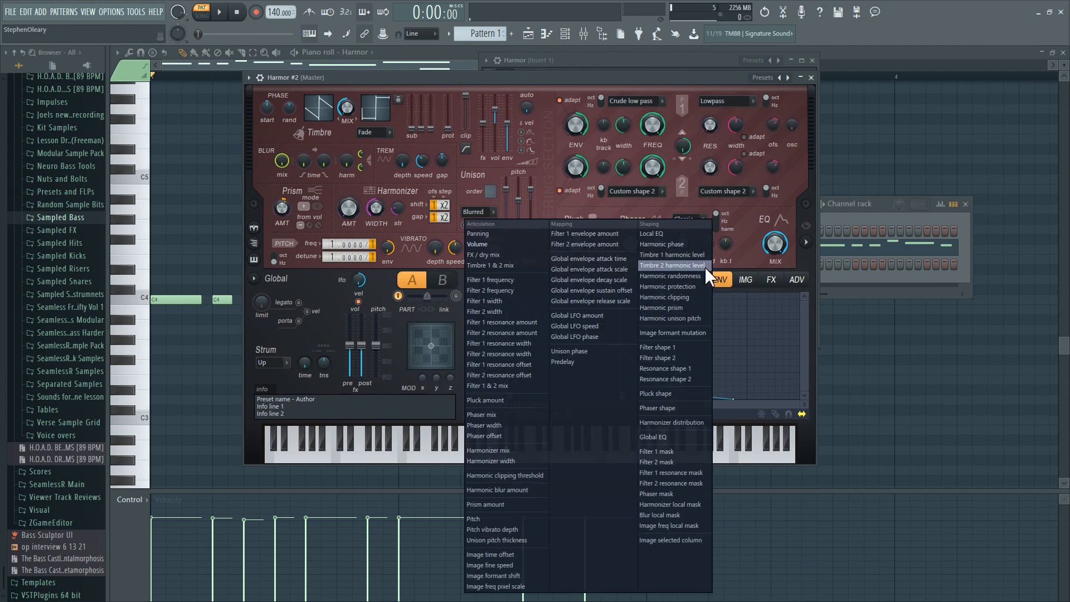
{"action": "left_click", "coordinate": [666, 306]}
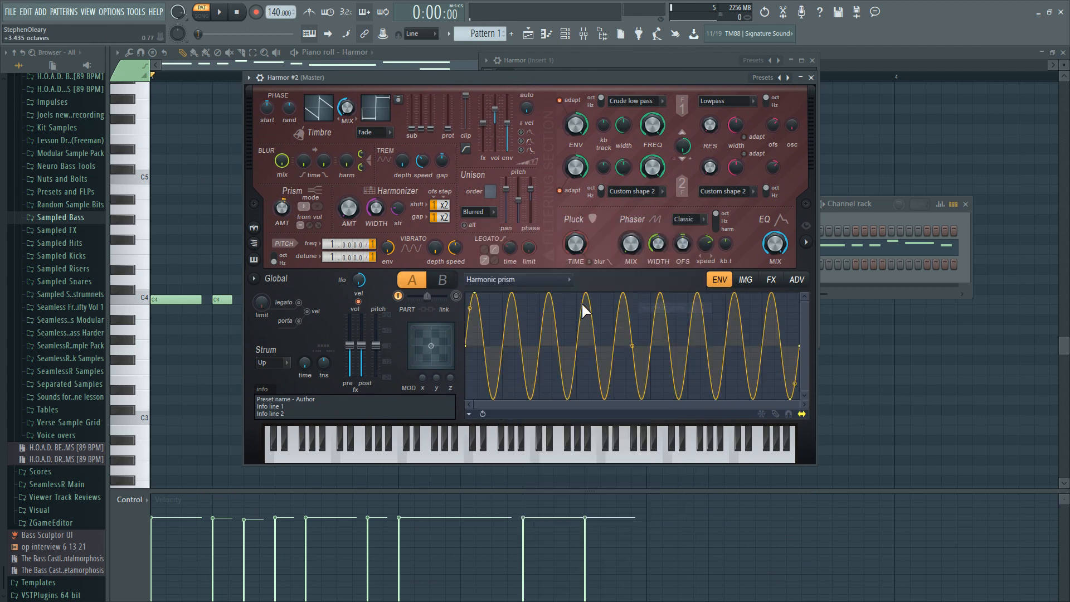
{"action": "left_click", "coordinate": [776, 414]}
{"action": "left_click_drag", "start_coordinate": [471, 381], "coordinate": [942, 251]}
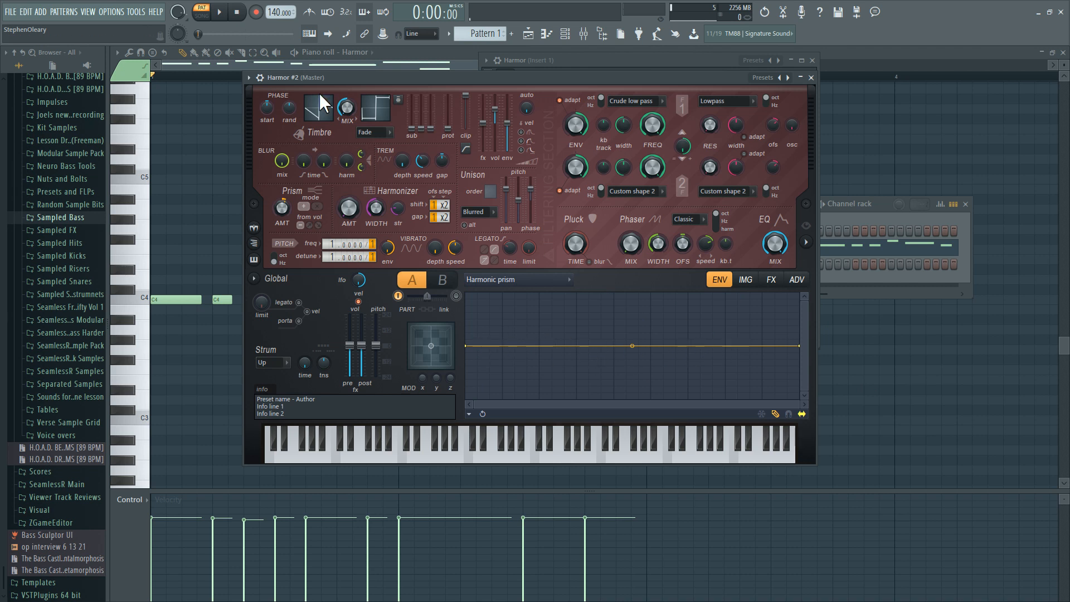
Step: Examine the Timbre 1 harmonic level shape from low to high harmonics against Harmonic prism, finishing on Harmonic prism
{"action": "left_click", "coordinate": [331, 108]}
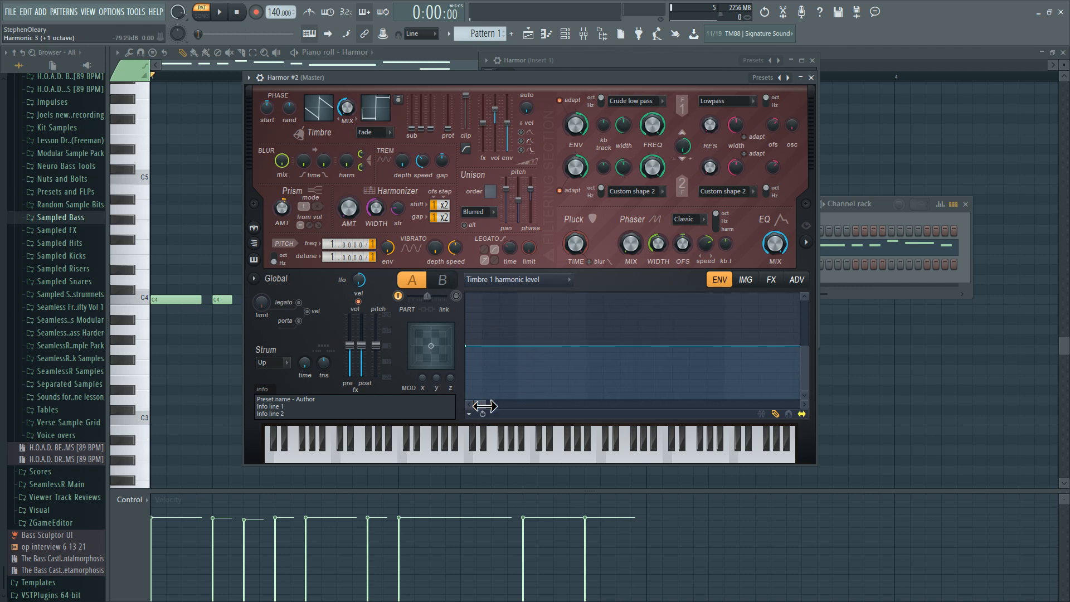
{"action": "left_click_drag", "start_coordinate": [482, 406], "coordinate": [800, 398]}
{"action": "left_click", "coordinate": [523, 279]}
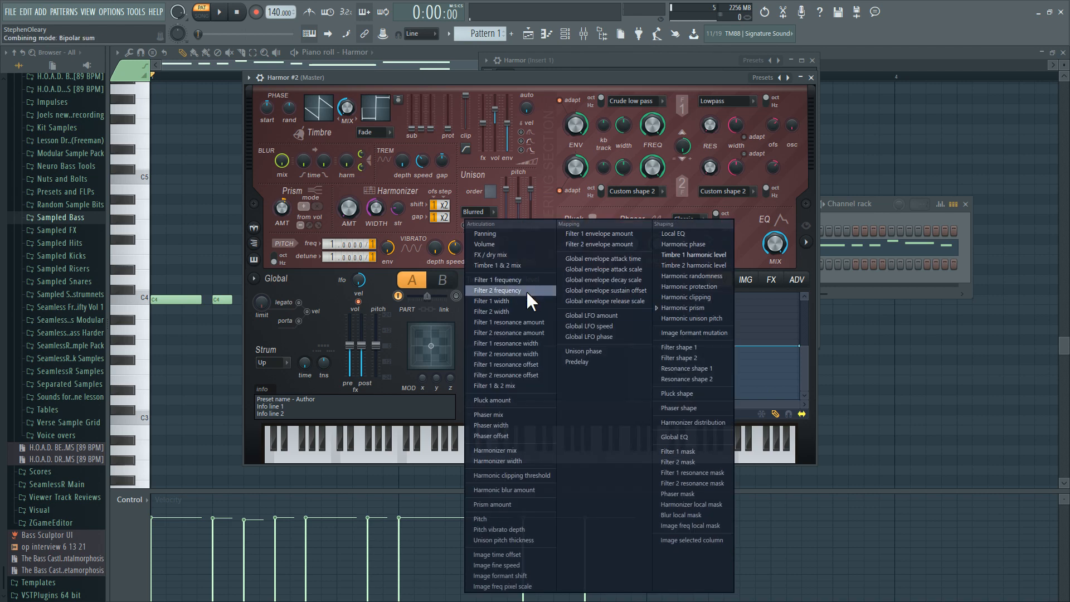
{"action": "left_click", "coordinate": [694, 303]}
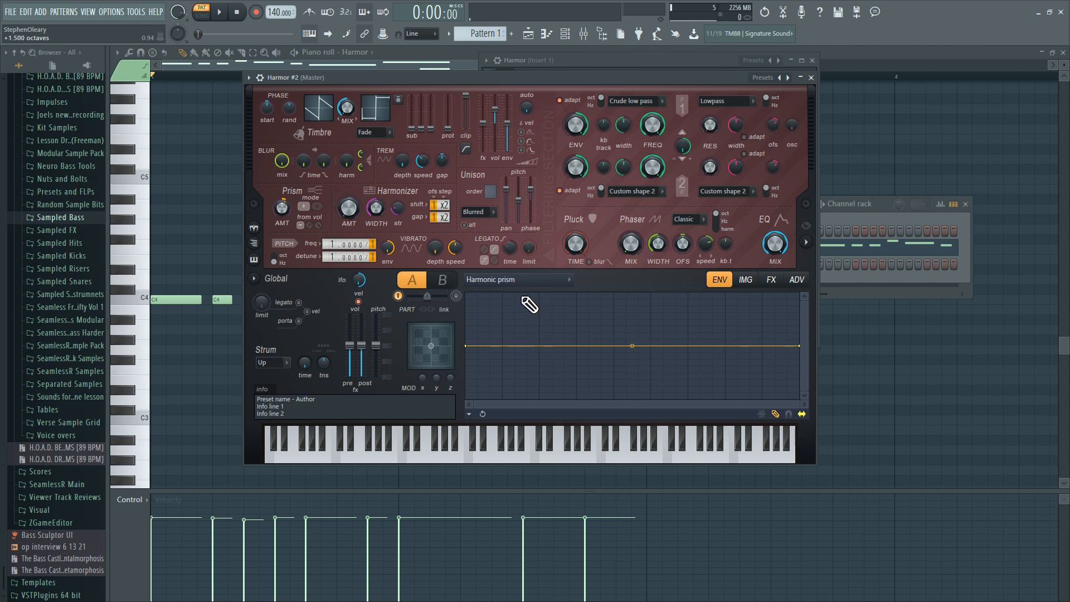
{"action": "left_click", "coordinate": [332, 127]}
{"action": "left_click_drag", "start_coordinate": [498, 405], "coordinate": [1015, 382]}
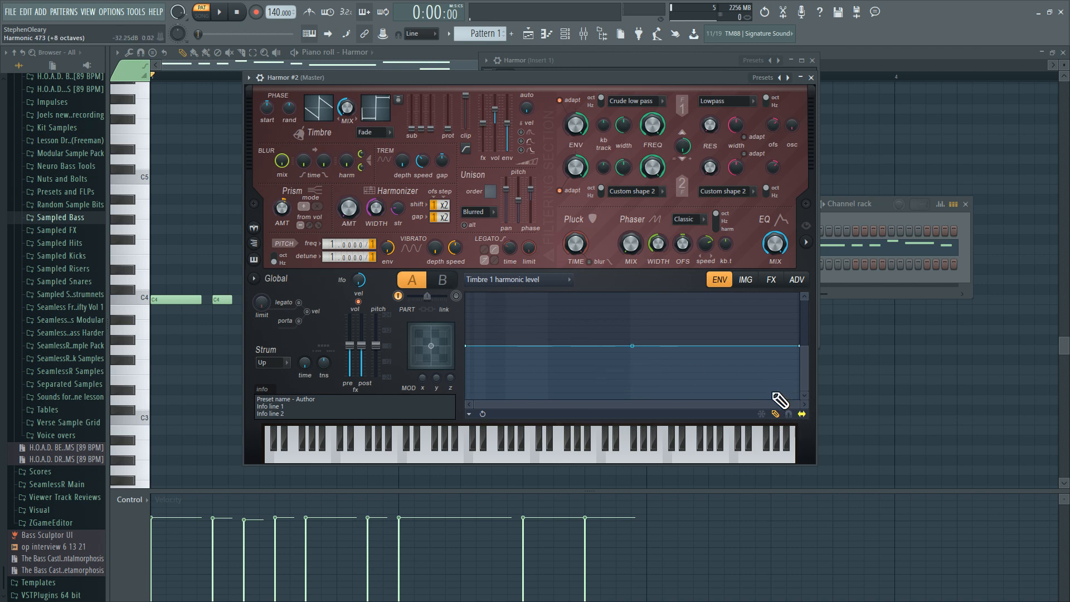
{"action": "left_click_drag", "start_coordinate": [798, 405], "coordinate": [485, 404]}
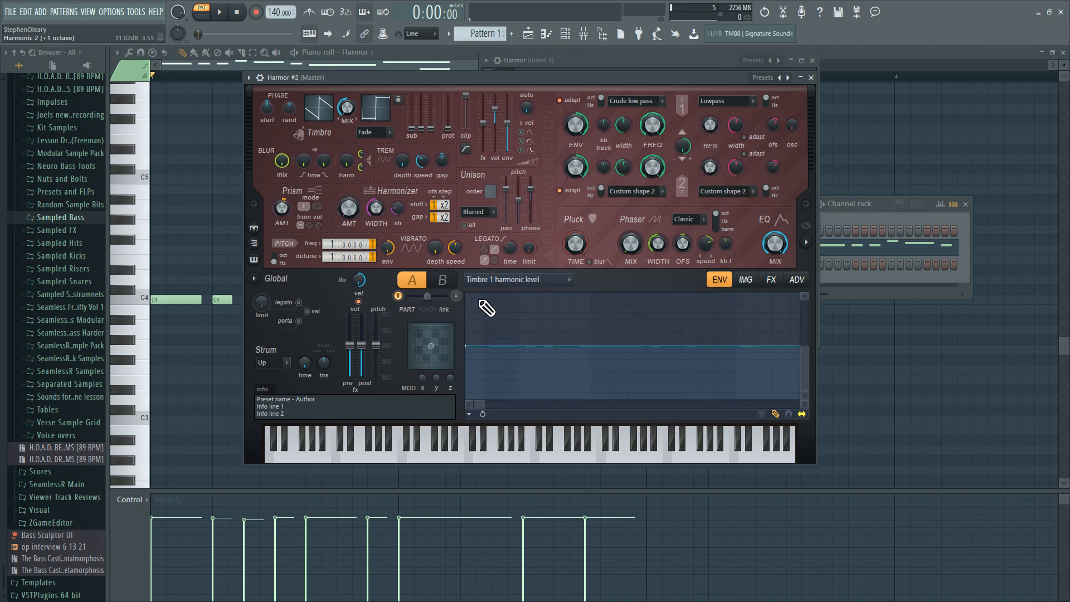
{"action": "left_click", "coordinate": [561, 280]}
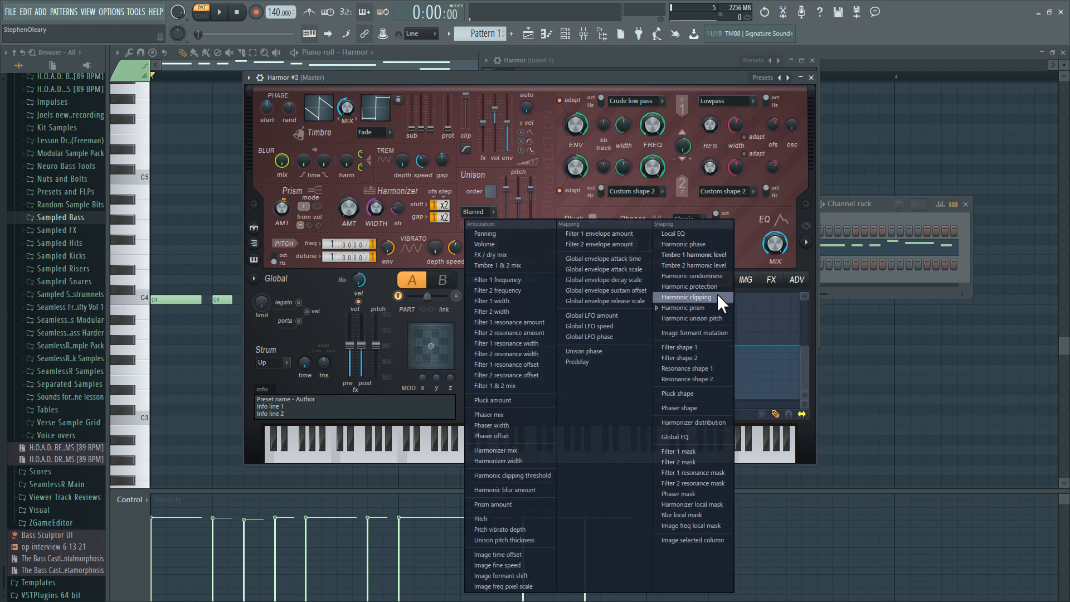
{"action": "left_click", "coordinate": [717, 308]}
Step: Try drawing small jagged variations across the lowest harmonics of the Harmonic prism shape, and undo them
{"action": "left_click_drag", "start_coordinate": [476, 352], "coordinate": [491, 349]}
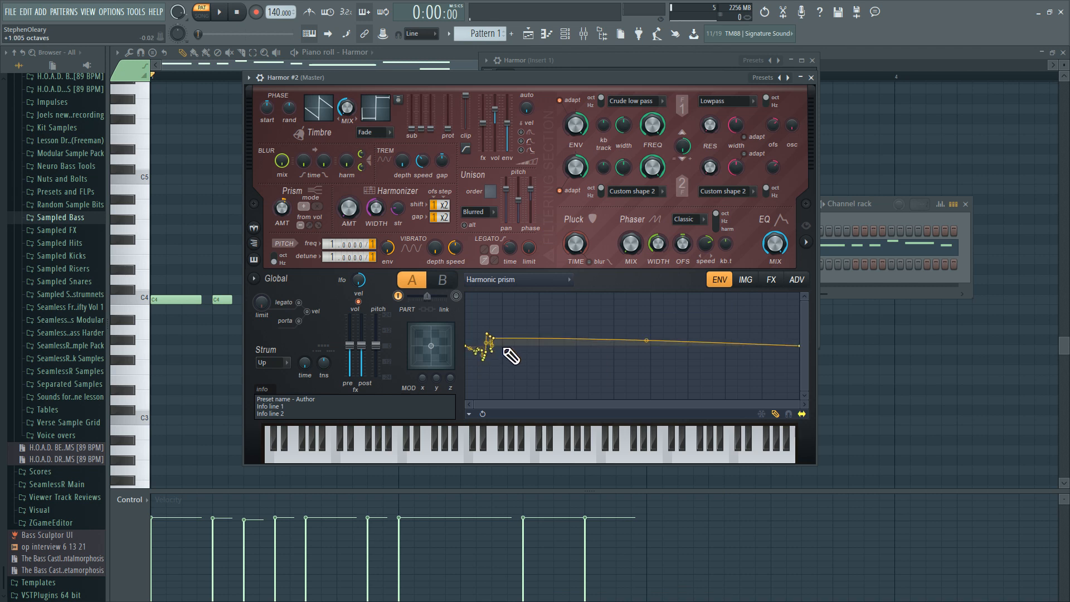
{"action": "left_click_drag", "start_coordinate": [502, 344], "coordinate": [502, 347]}
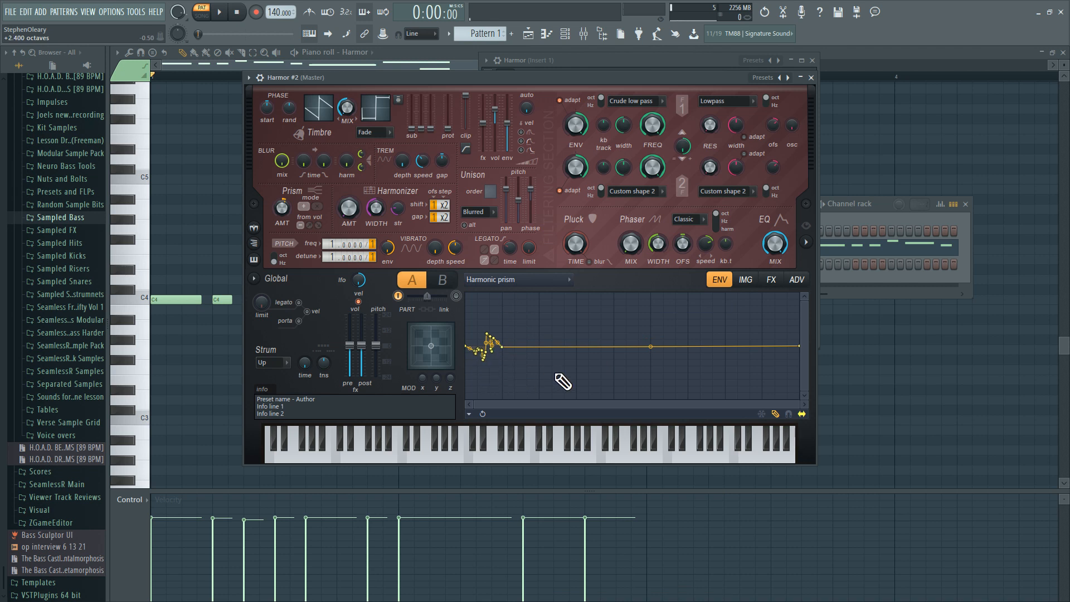
{"action": "mouse_move", "coordinate": [525, 332]}
{"action": "left_mouse_down"}
{"action": "mouse_move", "coordinate": [518, 357]}
{"action": "mouse_move", "coordinate": [528, 360]}
{"action": "left_mouse_up"}
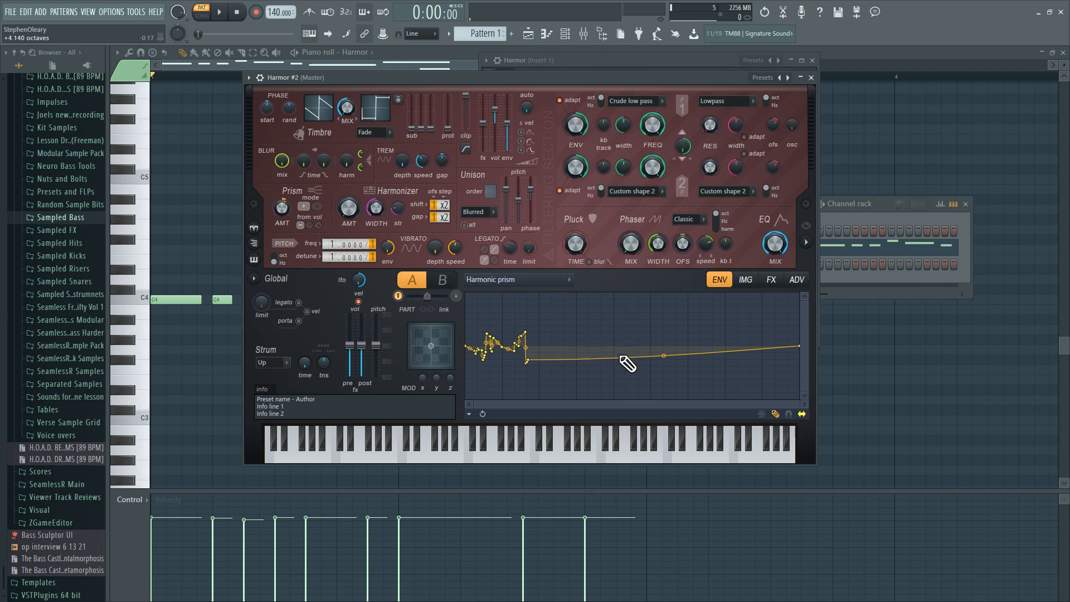
{"action": "key", "text": "ctrl+z"}
{"action": "key", "text": "ctrl+z"}
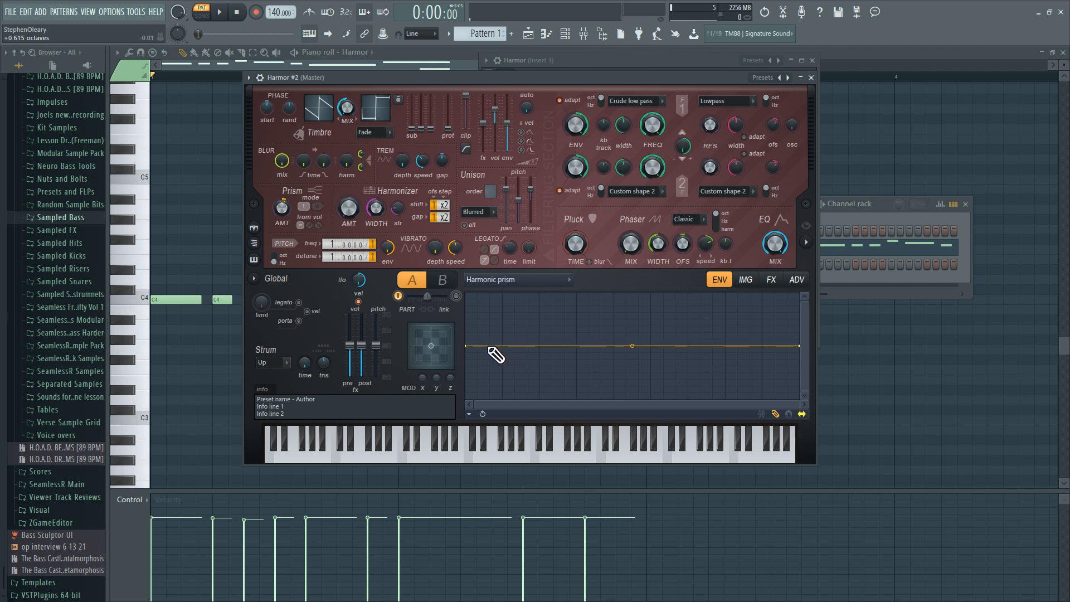
Step: Draw a jagged Harmonic prism curve with spikes growing toward the higher harmonics, and vary the Prism amount with the spectral display shown
{"action": "mouse_move", "coordinate": [490, 354]}
{"action": "left_mouse_down"}
{"action": "mouse_move", "coordinate": [590, 335]}
{"action": "mouse_move", "coordinate": [647, 370]}
{"action": "mouse_move", "coordinate": [664, 398]}
{"action": "mouse_move", "coordinate": [693, 382]}
{"action": "mouse_move", "coordinate": [711, 304]}
{"action": "mouse_move", "coordinate": [745, 379]}
{"action": "mouse_move", "coordinate": [775, 377]}
{"action": "mouse_move", "coordinate": [807, 349]}
{"action": "left_mouse_up"}
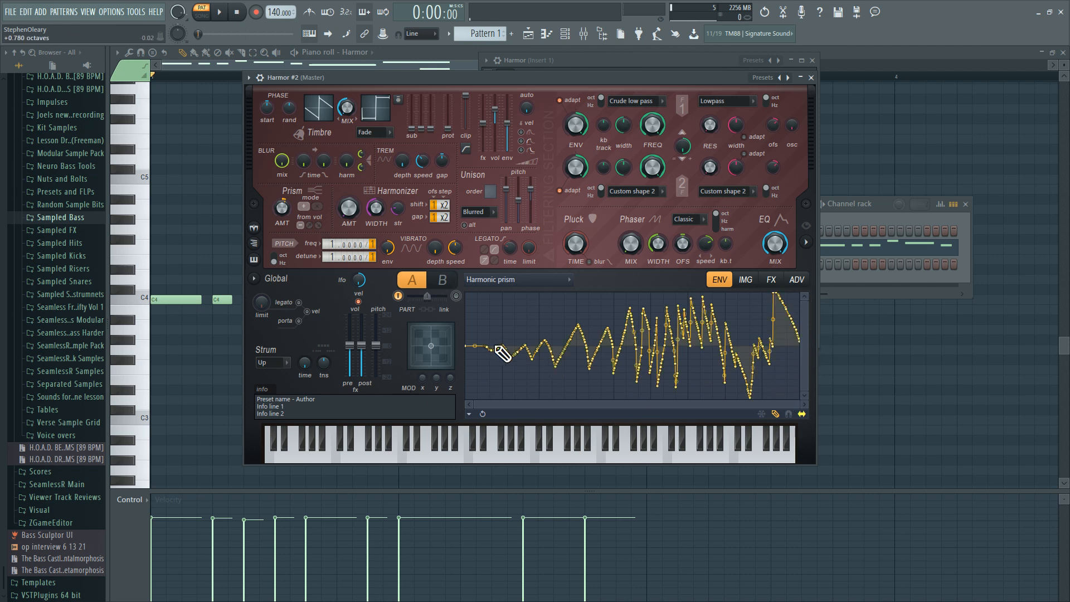
{"action": "left_click", "coordinate": [806, 243]}
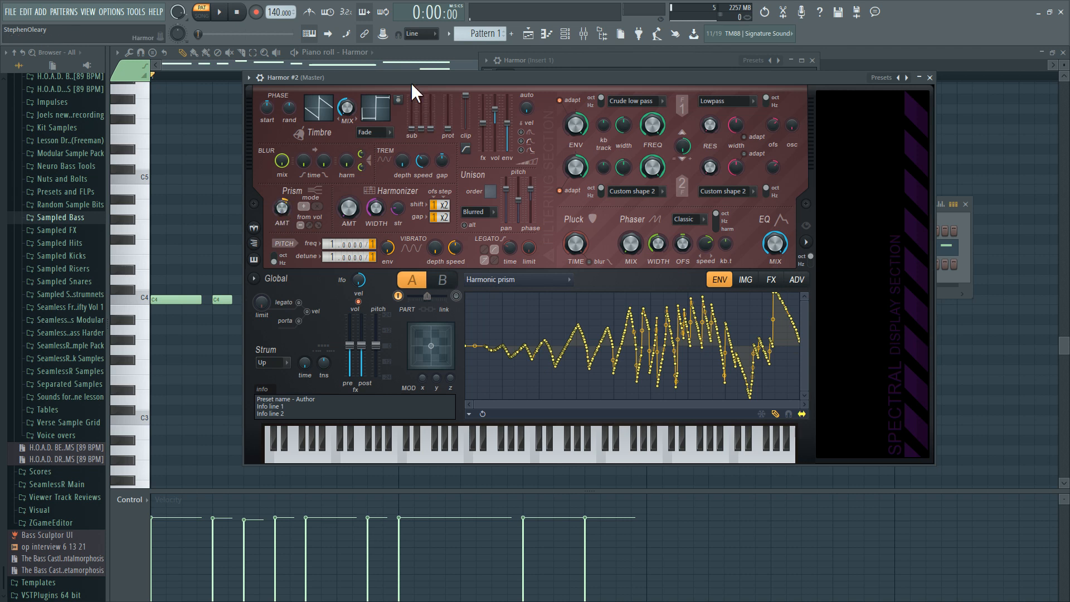
{"action": "mouse_move", "coordinate": [282, 209]}
{"action": "left_mouse_down"}
{"action": "mouse_move", "coordinate": [282, 193]}
{"action": "mouse_move", "coordinate": [282, 229]}
{"action": "left_mouse_up"}
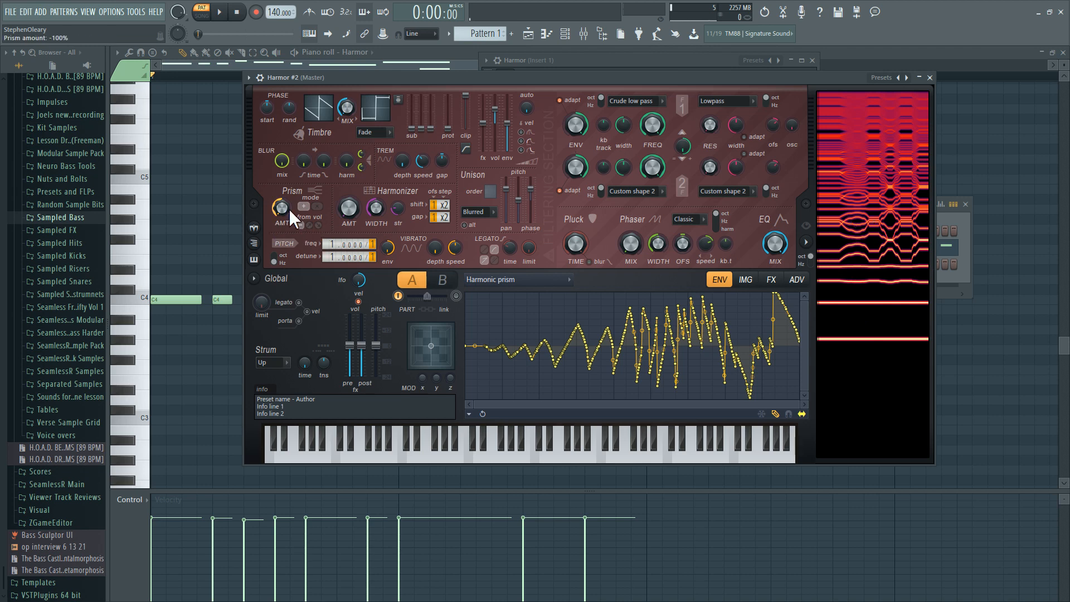
{"action": "left_click_drag", "start_coordinate": [289, 209], "coordinate": [288, 128]}
Step: Show the Harmonic unison pitch shape, and set the unison order to 9 with a higher unison pitch amount
{"action": "left_click", "coordinate": [535, 280]}
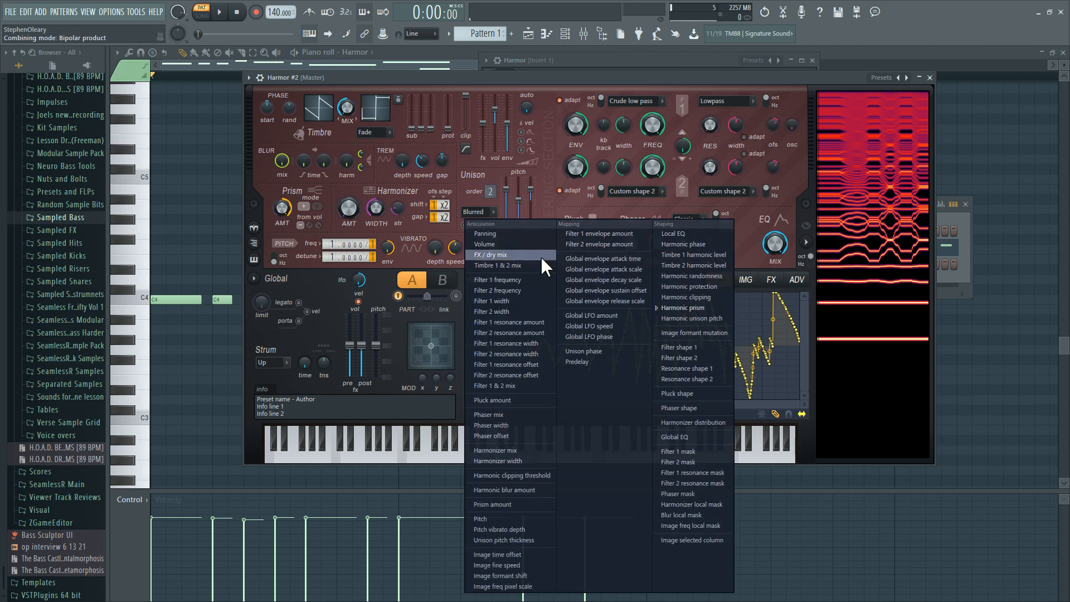
{"action": "left_click", "coordinate": [701, 321]}
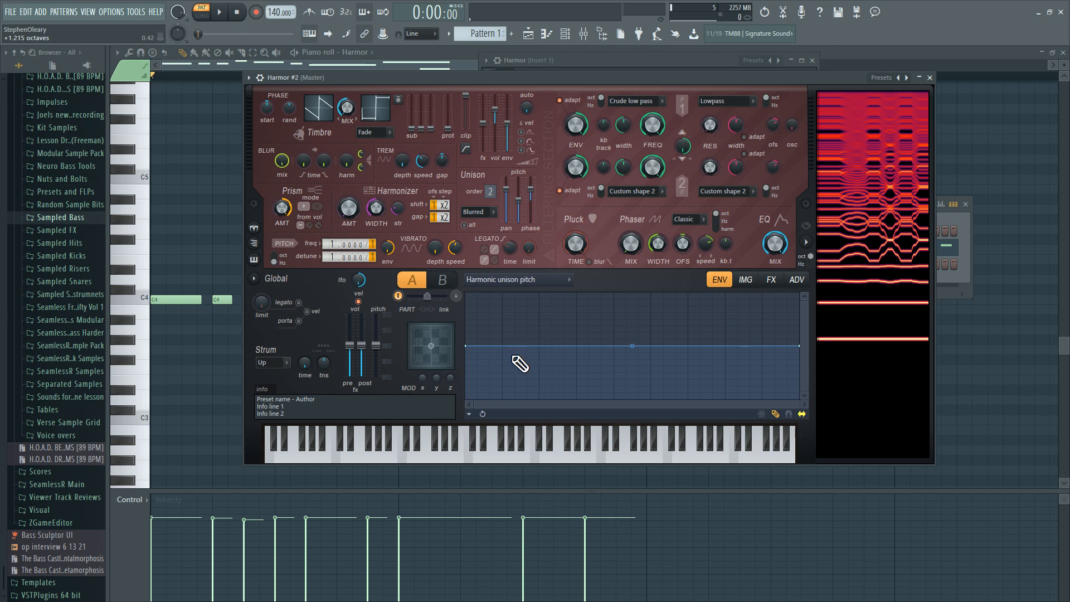
{"action": "left_click_drag", "start_coordinate": [519, 200], "coordinate": [518, 189]}
Step: Open the Prism amount articulator for part A and show its Unison index mapping
{"action": "right_click", "coordinate": [290, 215]}
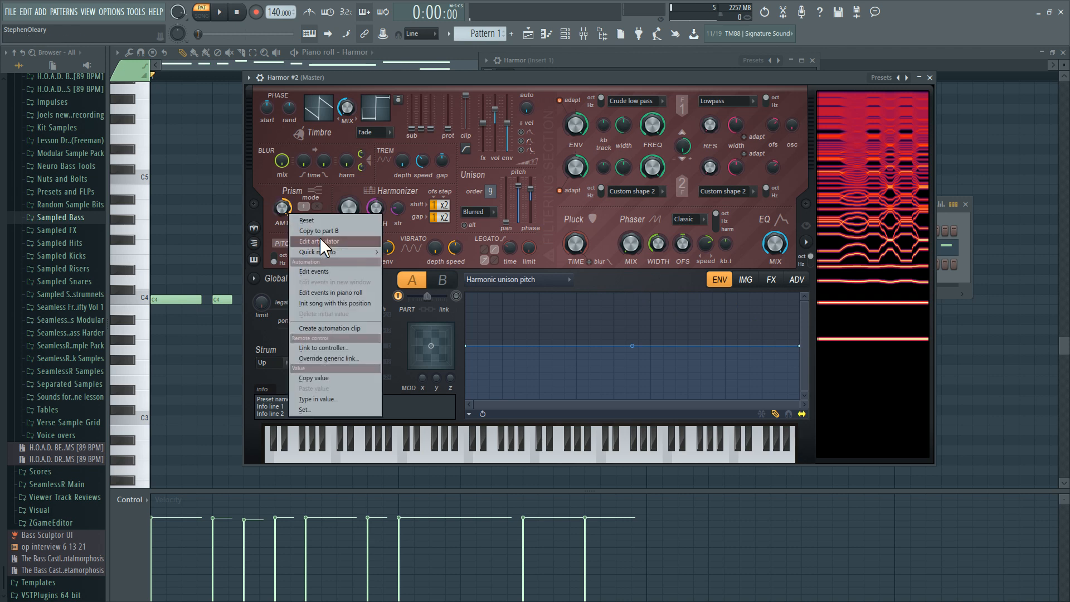
{"action": "left_click", "coordinate": [319, 241]}
{"action": "left_click", "coordinate": [640, 279]}
{"action": "left_click", "coordinate": [631, 382]}
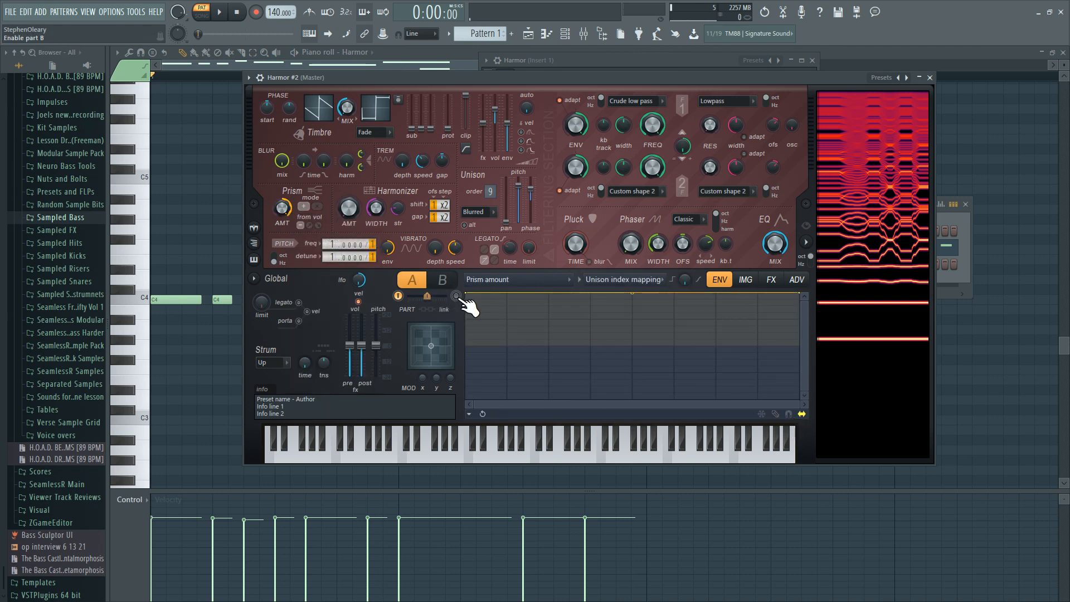
Step: Reshape the Prism amount's unison index mapping into a bowed curve rising from the midpoint to the maximum
{"action": "left_click_drag", "start_coordinate": [468, 292], "coordinate": [533, 344]}
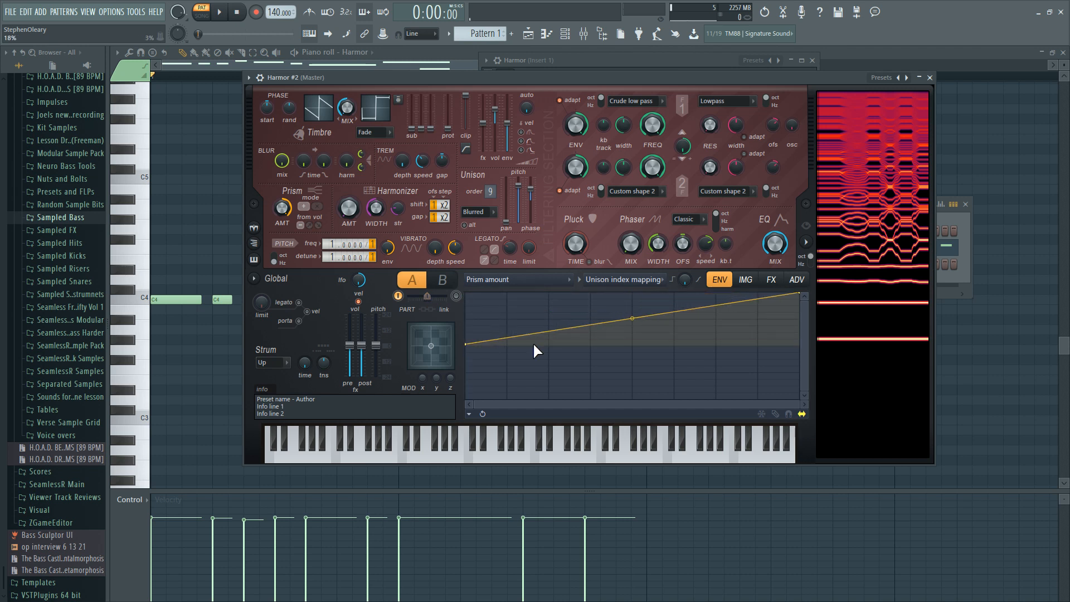
{"action": "left_click", "coordinate": [790, 416]}
{"action": "left_click_drag", "start_coordinate": [466, 343], "coordinate": [465, 346]}
{"action": "left_click_drag", "start_coordinate": [634, 320], "coordinate": [633, 332]}
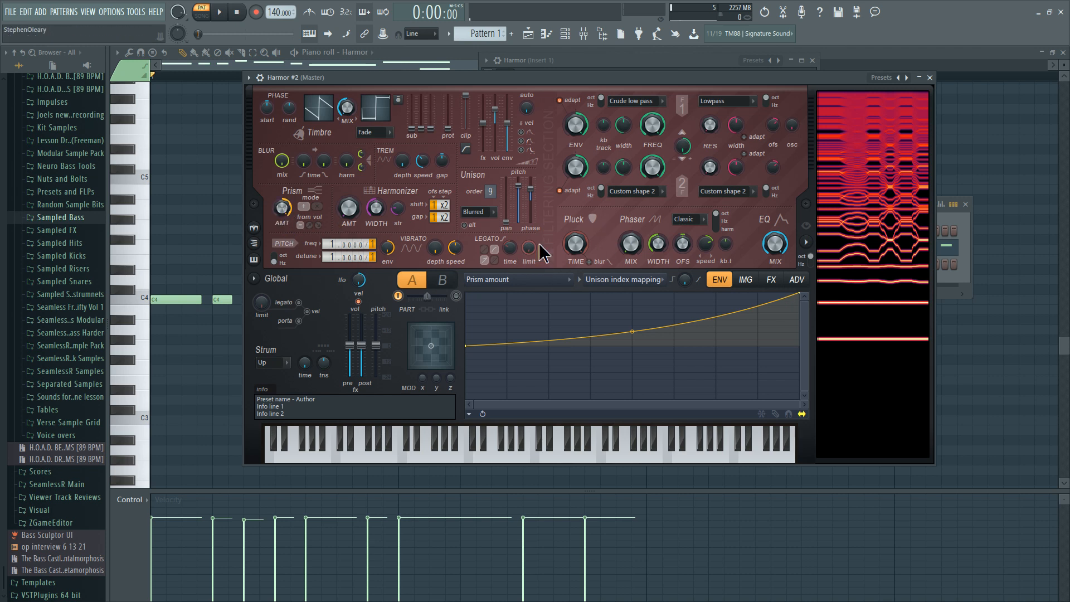
Step: Switch the Prism to multiply mode and vary its amount while watching the spectral display
{"action": "left_click_drag", "start_coordinate": [282, 208], "coordinate": [283, 245]}
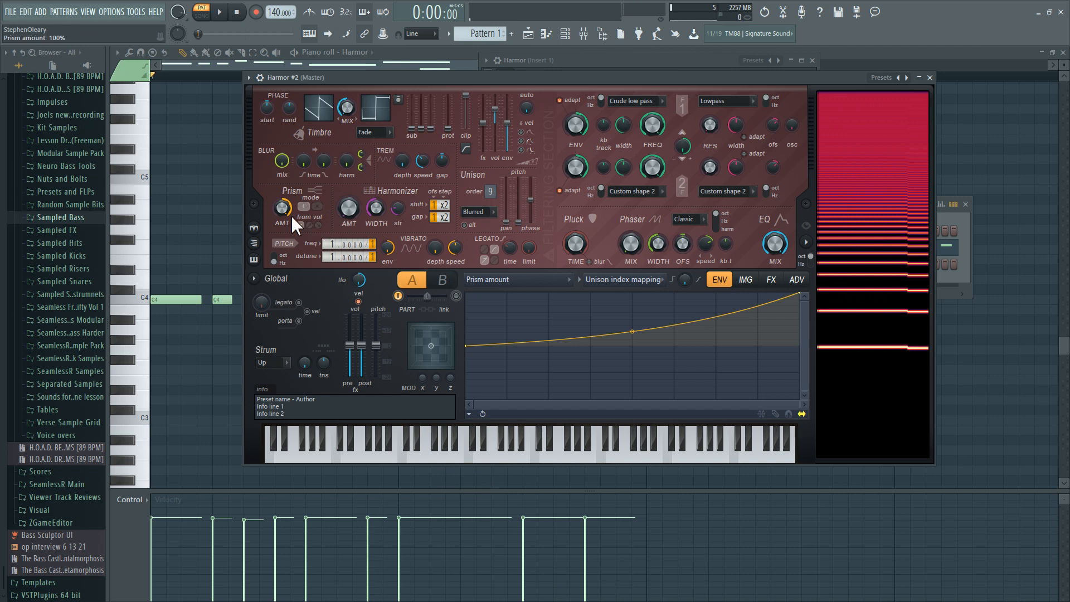
{"action": "left_click", "coordinate": [317, 207]}
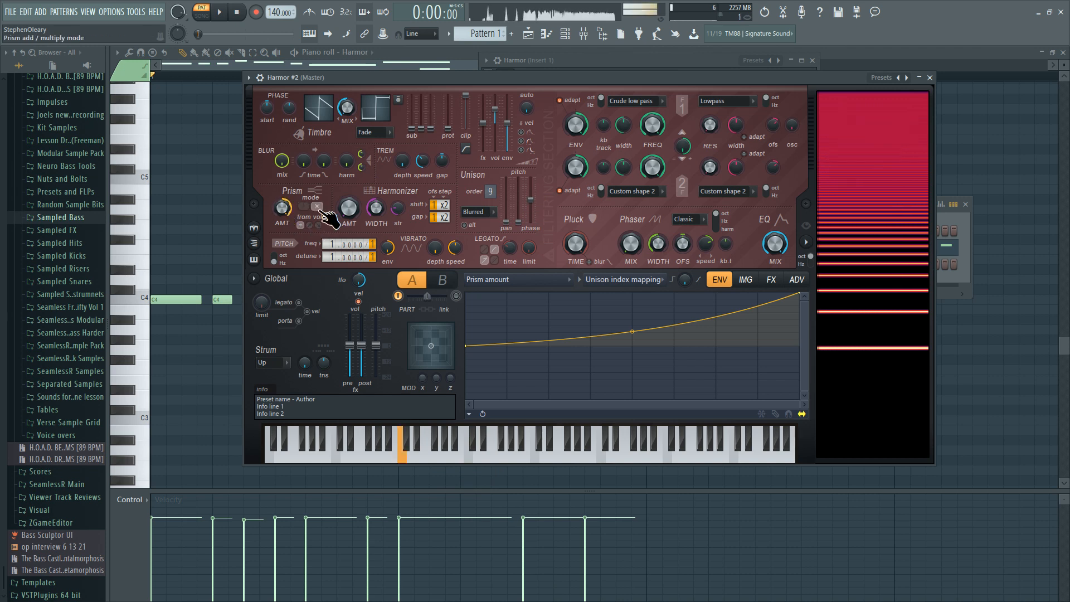
{"action": "left_click_drag", "start_coordinate": [282, 208], "coordinate": [282, 181]}
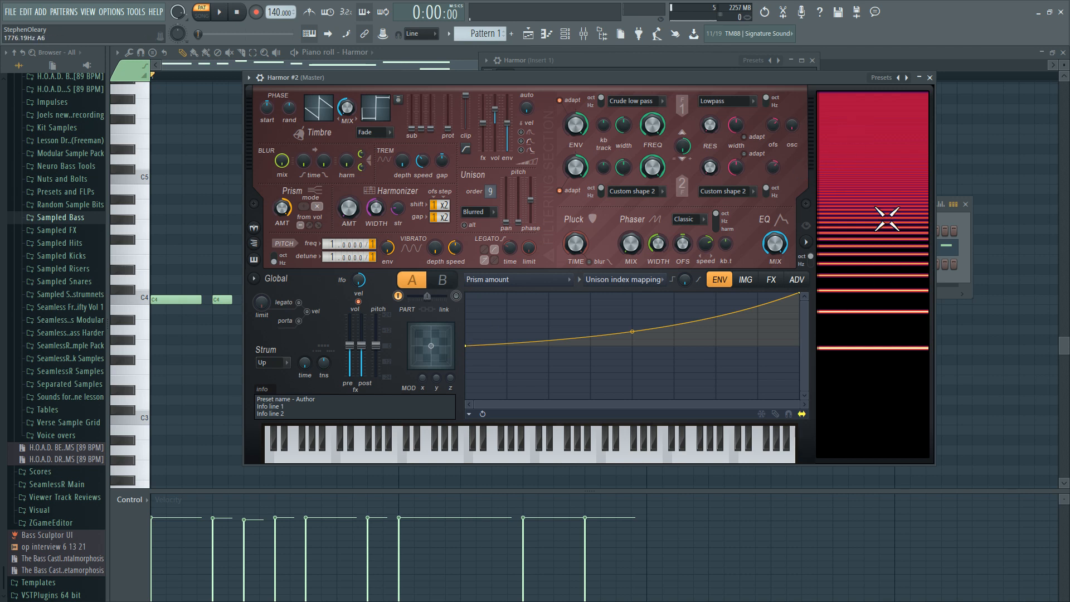
{"action": "left_click_drag", "start_coordinate": [659, 82], "coordinate": [653, 78]}
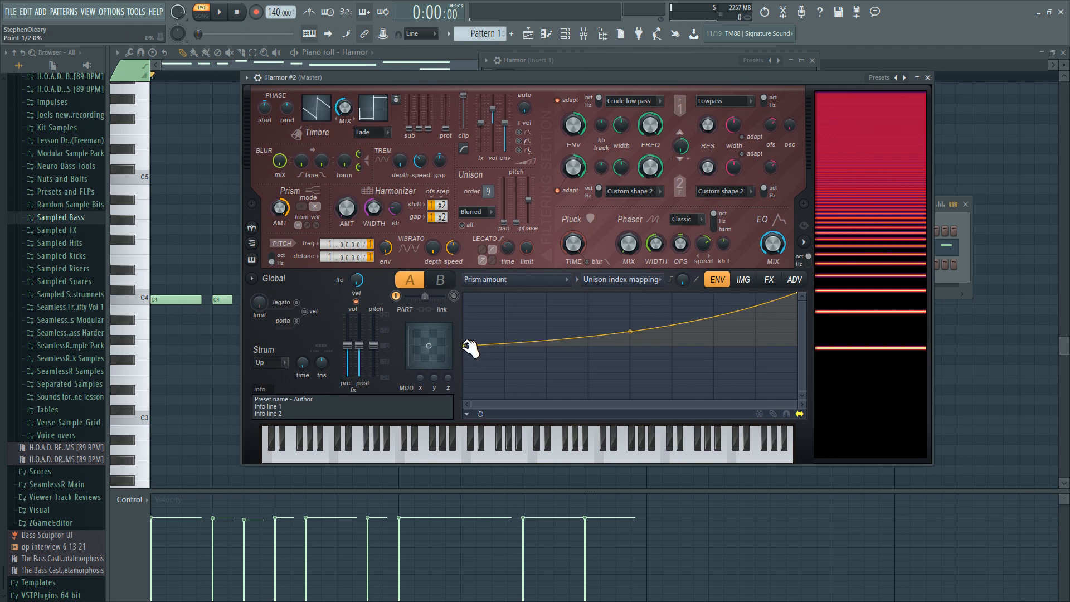
Step: Invert the Prism unison index mapping into a steep fall from maximum to the midpoint, and vary the Prism amount while auditioning C4
{"action": "left_click_drag", "start_coordinate": [468, 347], "coordinate": [672, 296]}
{"action": "left_click_drag", "start_coordinate": [800, 295], "coordinate": [799, 343]}
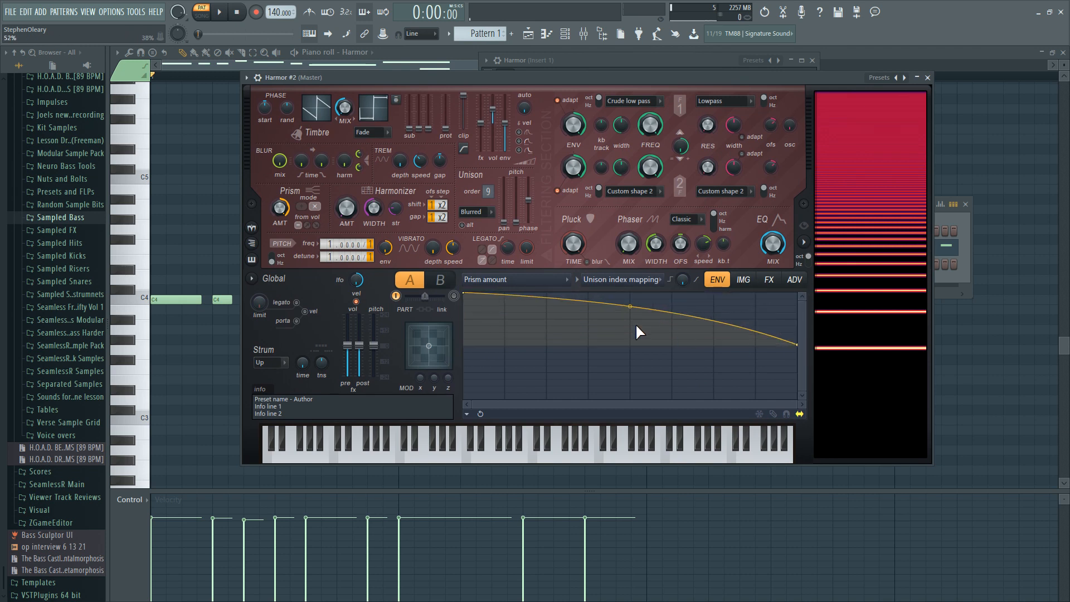
{"action": "key", "text": "z"}
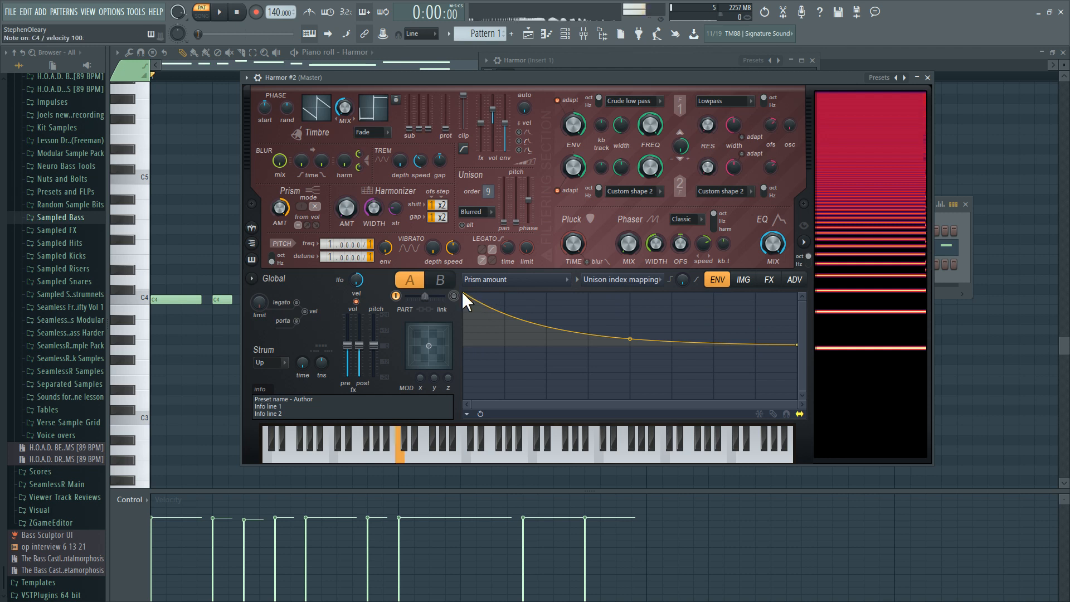
{"action": "key", "text": "z"}
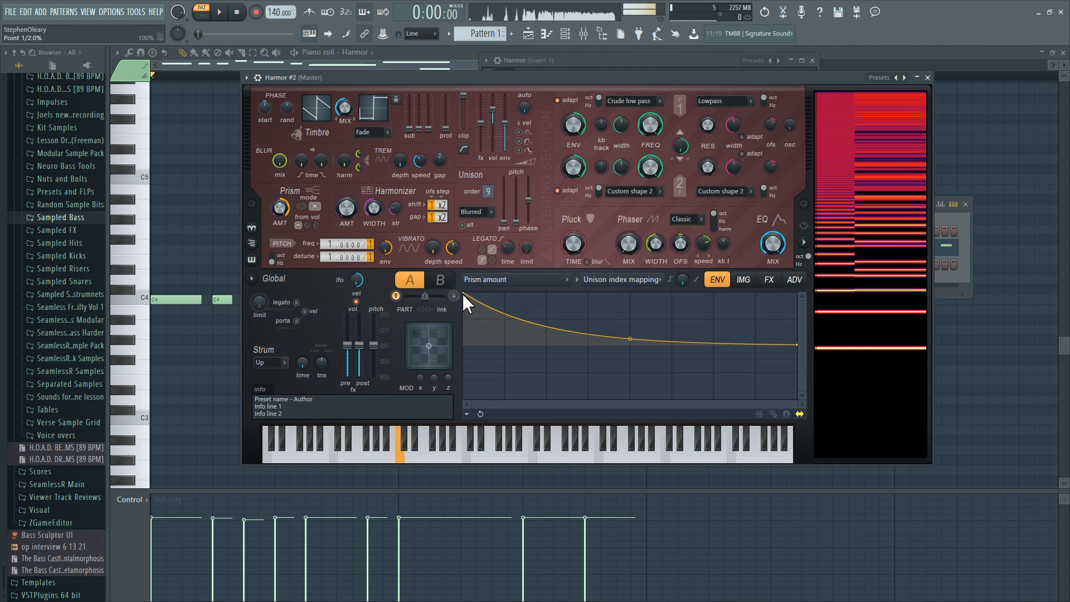
{"action": "mouse_move", "coordinate": [464, 294]}
{"action": "left_mouse_down"}
{"action": "mouse_move", "coordinate": [467, 322]}
{"action": "mouse_move", "coordinate": [464, 295]}
{"action": "left_mouse_up"}
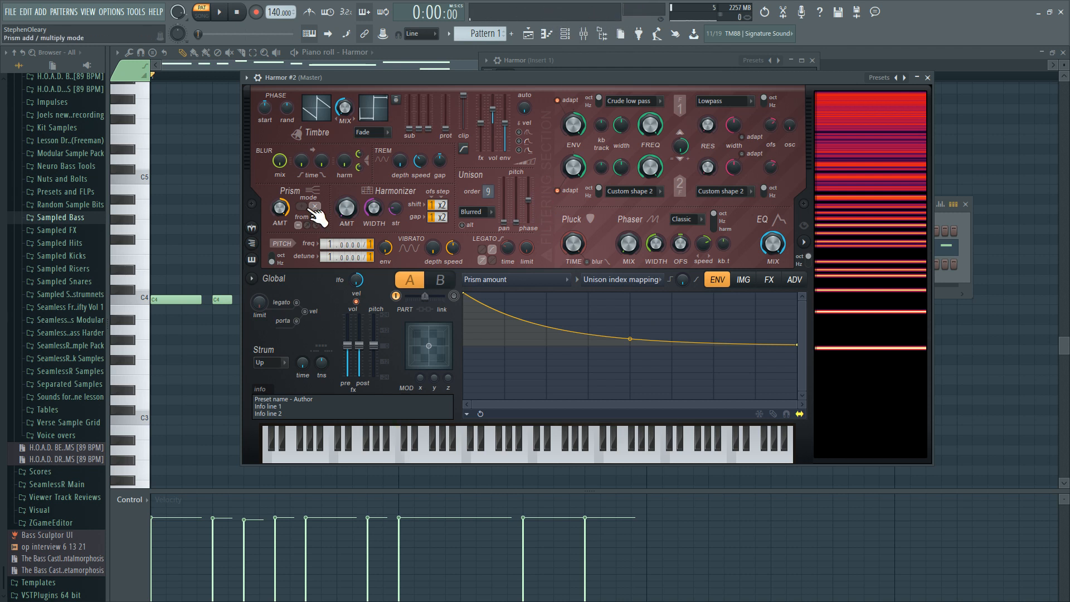
{"action": "scroll", "coordinate": [279, 208], "scroll_direction": "down", "scroll_amount": 3}
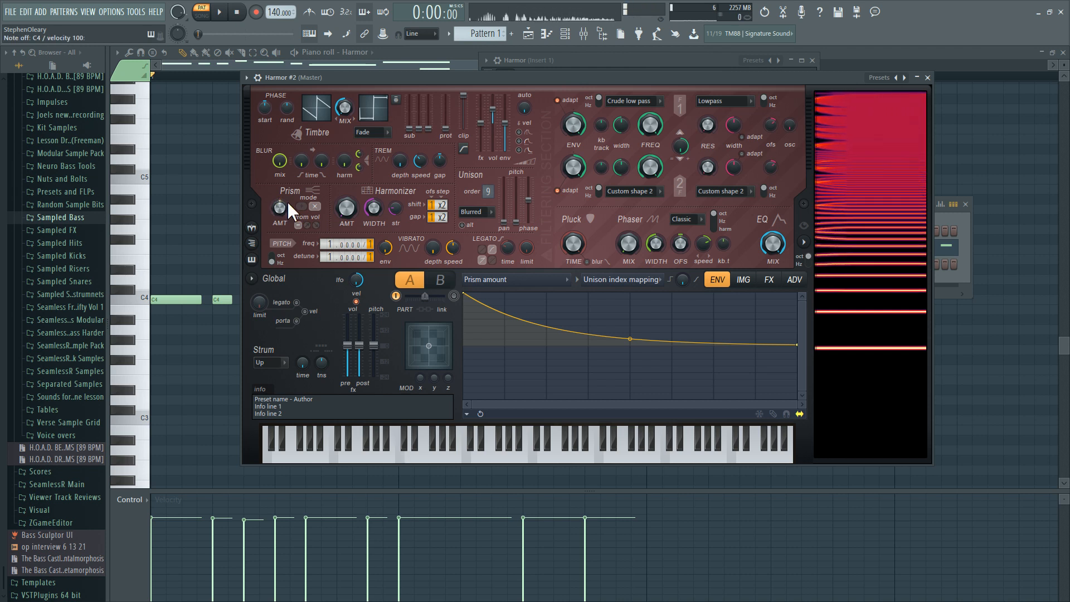
{"action": "mouse_move", "coordinate": [287, 205]}
{"action": "left_mouse_down"}
{"action": "mouse_move", "coordinate": [287, 160]}
{"action": "mouse_move", "coordinate": [288, 204]}
{"action": "left_mouse_up"}
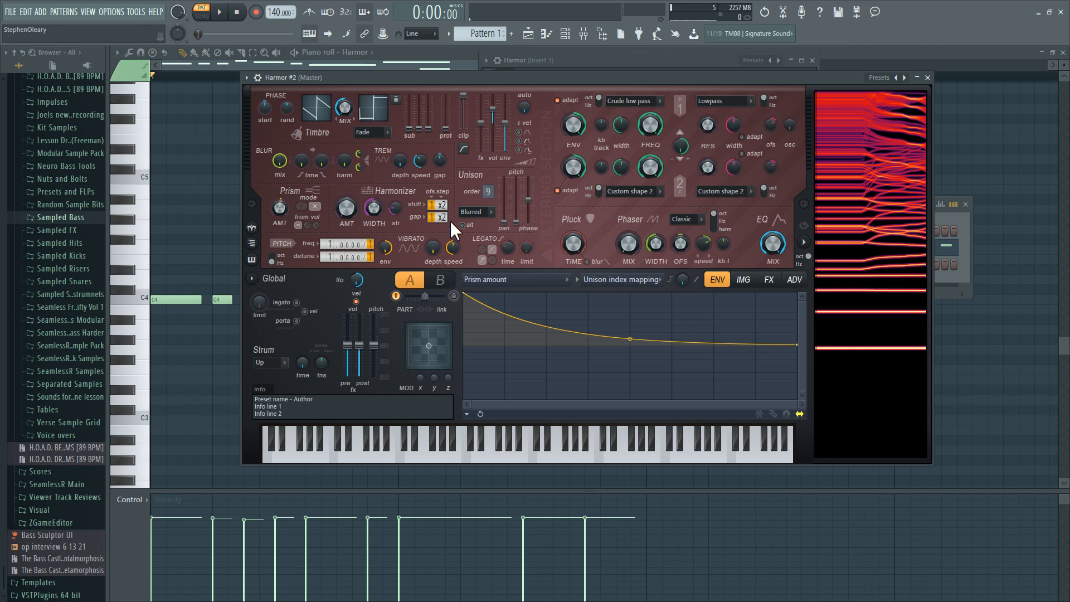
Step: Enable Log distortion at a reduced amount and set the pitch frequency multiplier to 1/2
{"action": "left_click", "coordinate": [769, 279]}
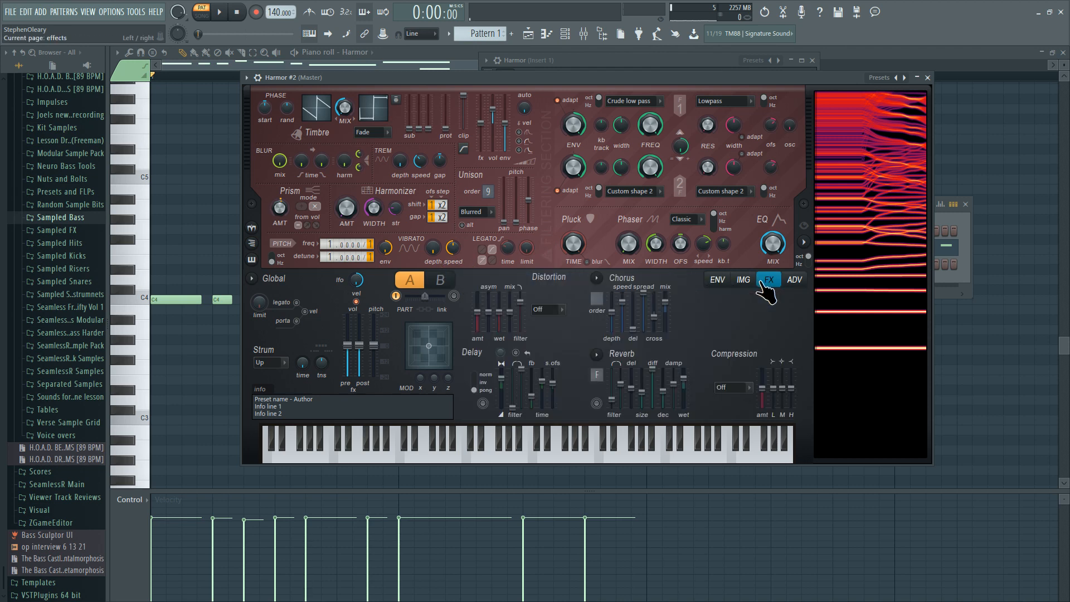
{"action": "left_click", "coordinate": [550, 309]}
{"action": "left_click", "coordinate": [544, 380]}
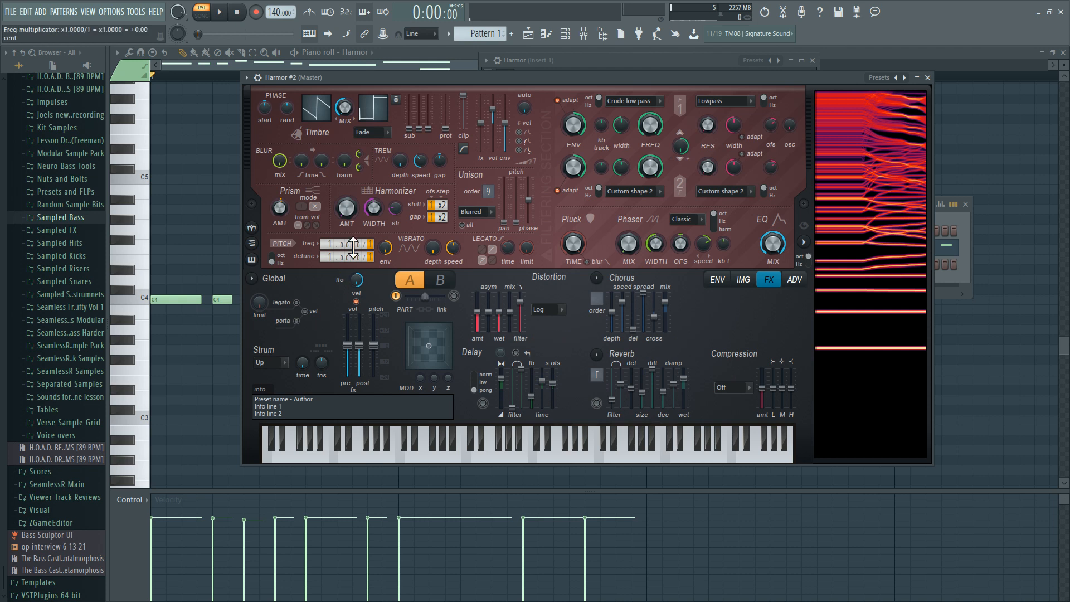
{"action": "left_click_drag", "start_coordinate": [371, 244], "coordinate": [372, 243]}
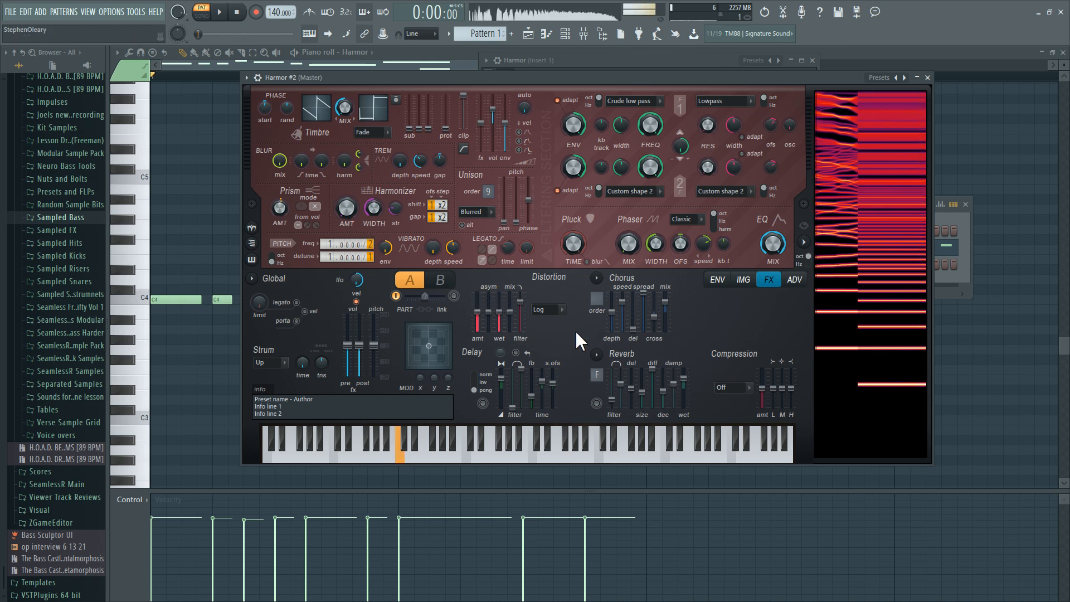
{"action": "left_click_drag", "start_coordinate": [480, 315], "coordinate": [481, 321]}
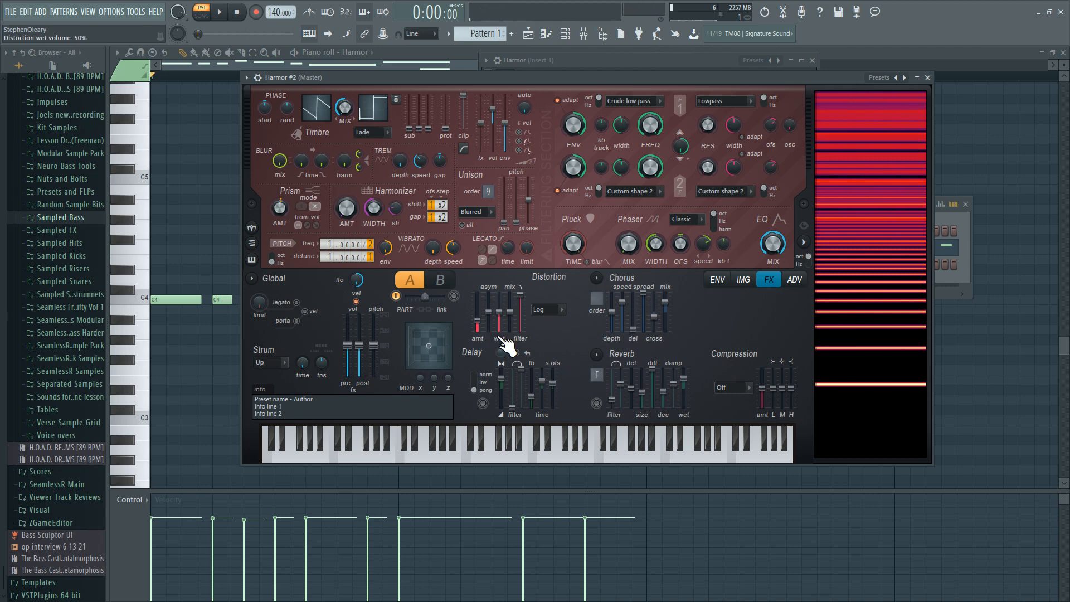
{"action": "left_click_drag", "start_coordinate": [407, 79], "coordinate": [703, 208]}
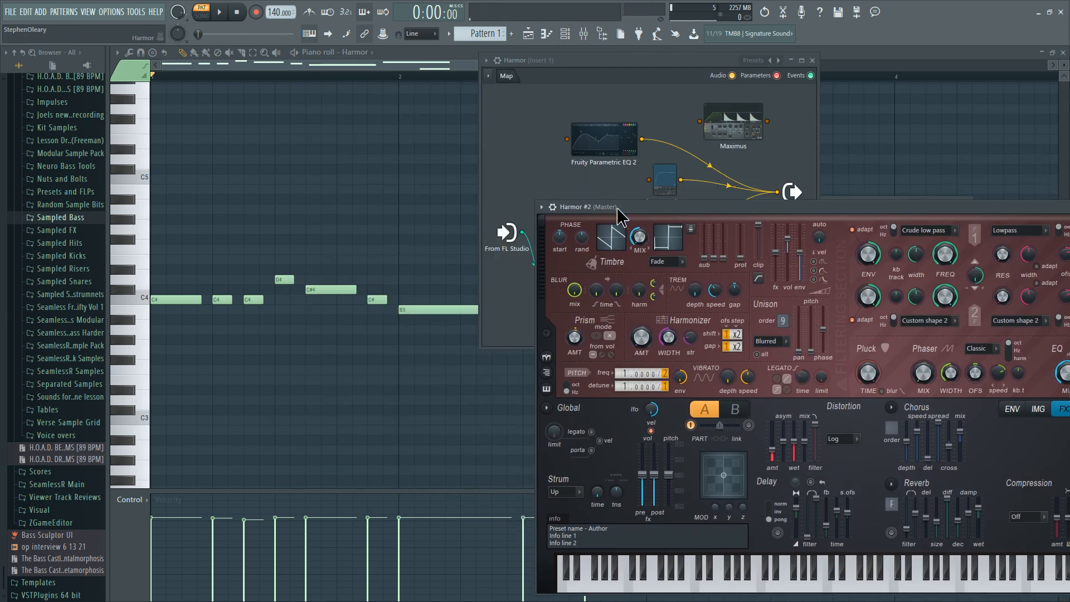
{"action": "left_click_drag", "start_coordinate": [618, 208], "coordinate": [330, 78]}
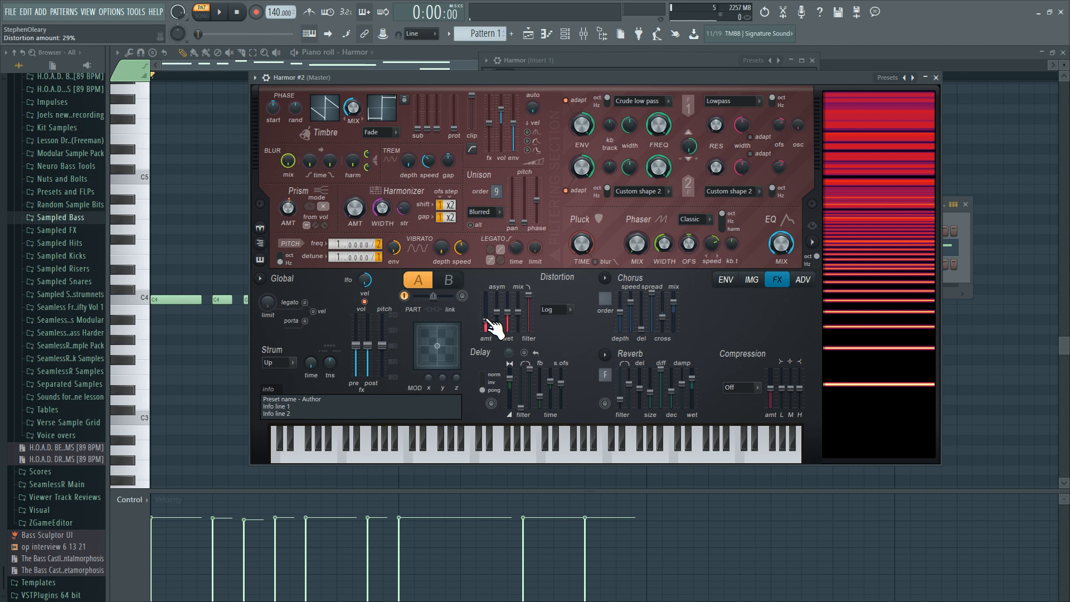
Step: Lower the distortion amount slightly and readjust the Prism amount while auditioning notes
{"action": "key", "text": "z"}
{"action": "left_click_drag", "start_coordinate": [486, 323], "coordinate": [494, 332]}
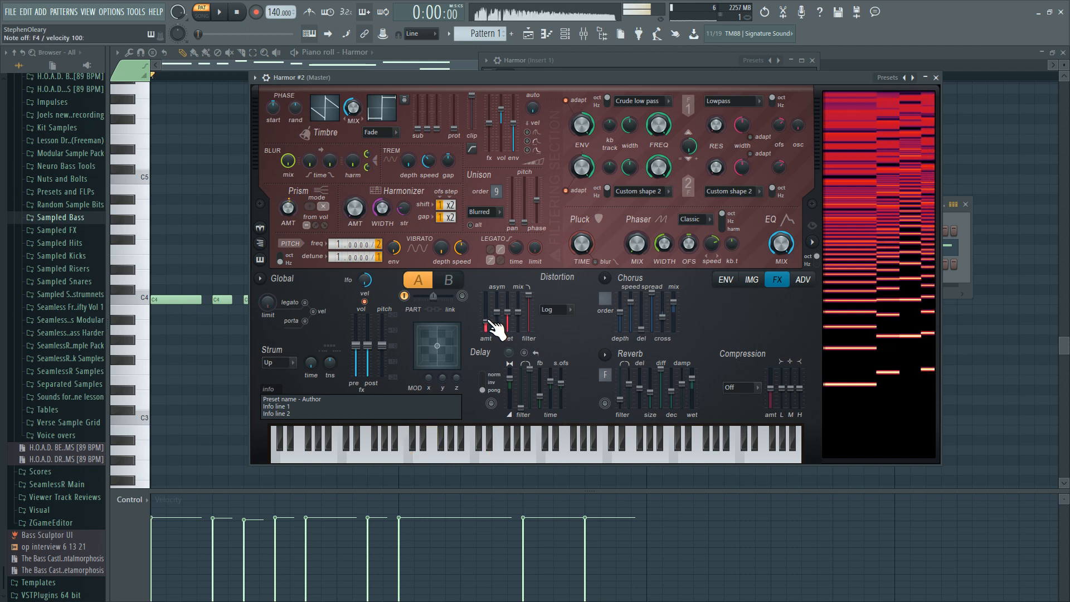
{"action": "key", "text": "z"}
{"action": "mouse_move", "coordinate": [289, 208]}
{"action": "left_mouse_down"}
{"action": "mouse_move", "coordinate": [289, 193]}
{"action": "mouse_move", "coordinate": [289, 208]}
{"action": "left_mouse_up"}
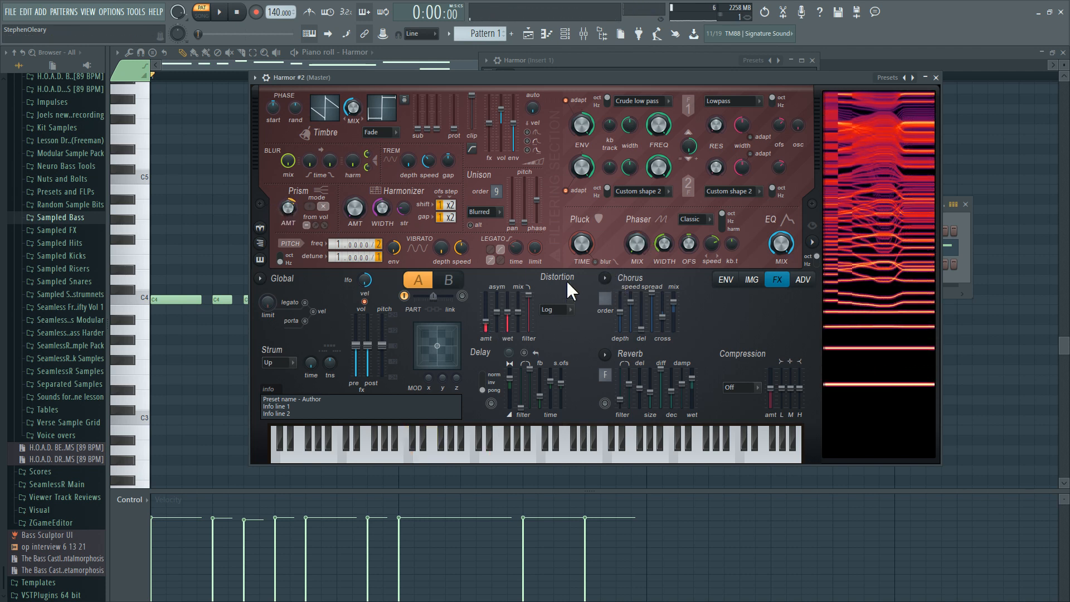
Step: Set the Phaser scale to harm with its mix raised, and vary the Phaser width while auditioning
{"action": "left_click", "coordinate": [740, 229]}
{"action": "key", "text": "z"}
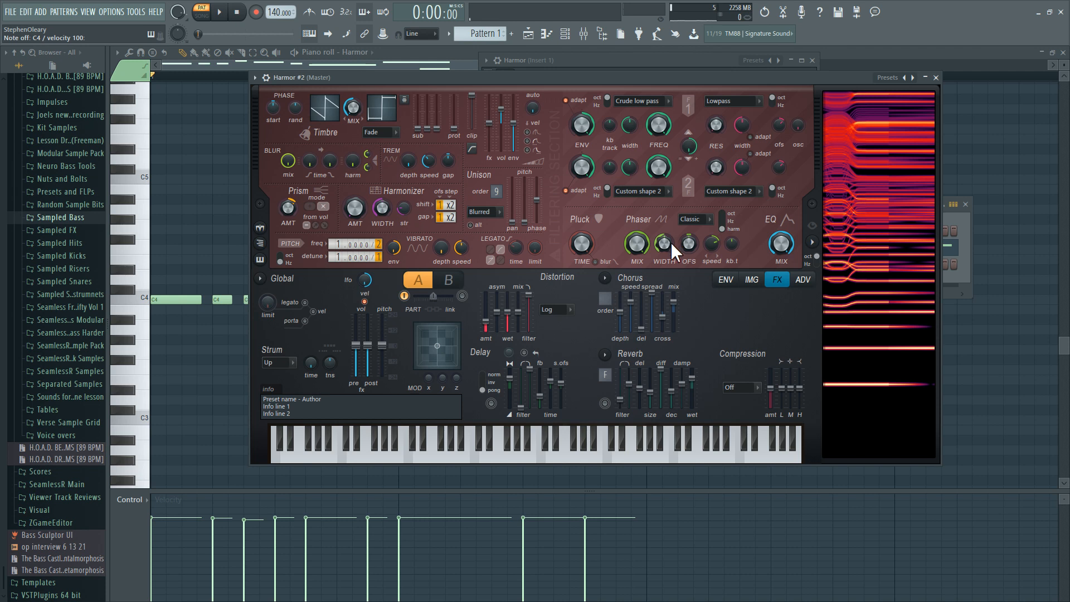
{"action": "key", "text": "z"}
{"action": "mouse_move", "coordinate": [670, 242]}
{"action": "left_mouse_down"}
{"action": "mouse_move", "coordinate": [670, 282]}
{"action": "mouse_move", "coordinate": [674, 244]}
{"action": "left_mouse_up"}
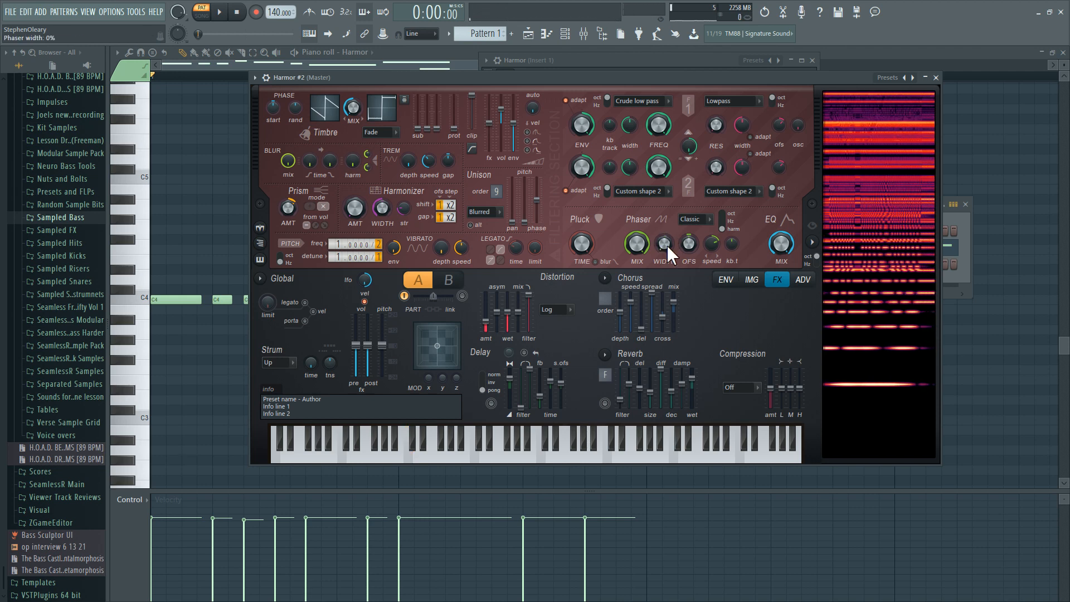
Step: Move the Phaser directly after the Prism in part A's unit order, and vary the Phaser width while auditioning
{"action": "left_click", "coordinate": [803, 279]}
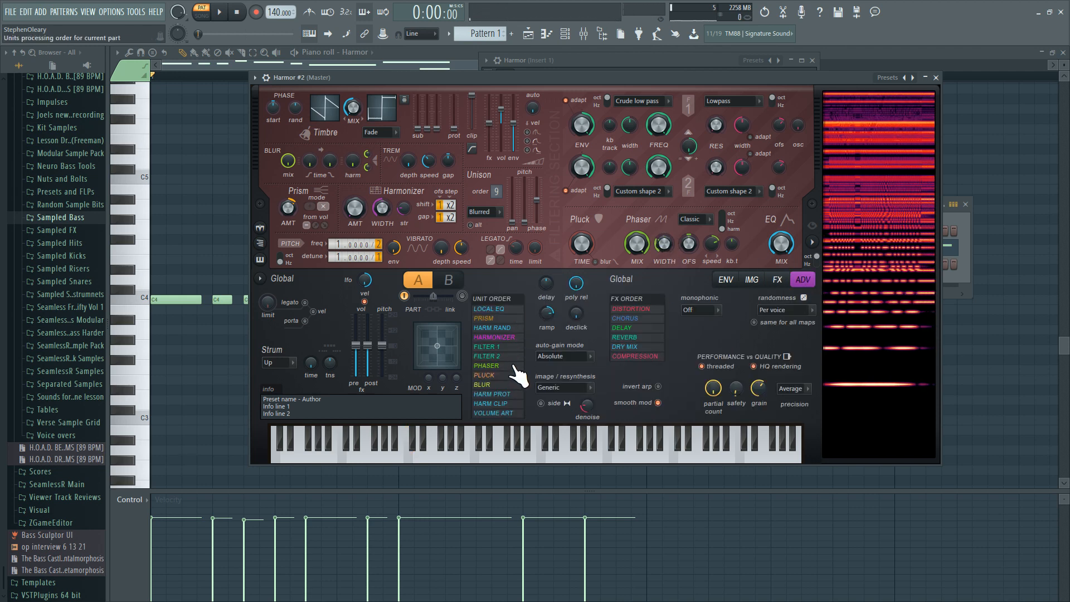
{"action": "left_click_drag", "start_coordinate": [512, 375], "coordinate": [510, 328]}
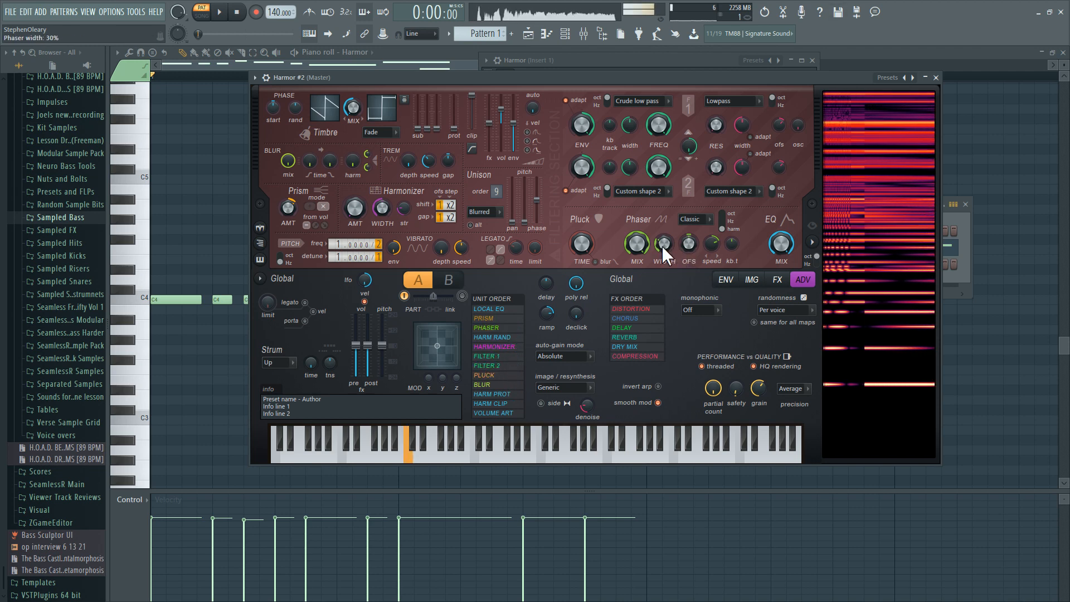
{"action": "left_click_drag", "start_coordinate": [663, 244], "coordinate": [663, 211]}
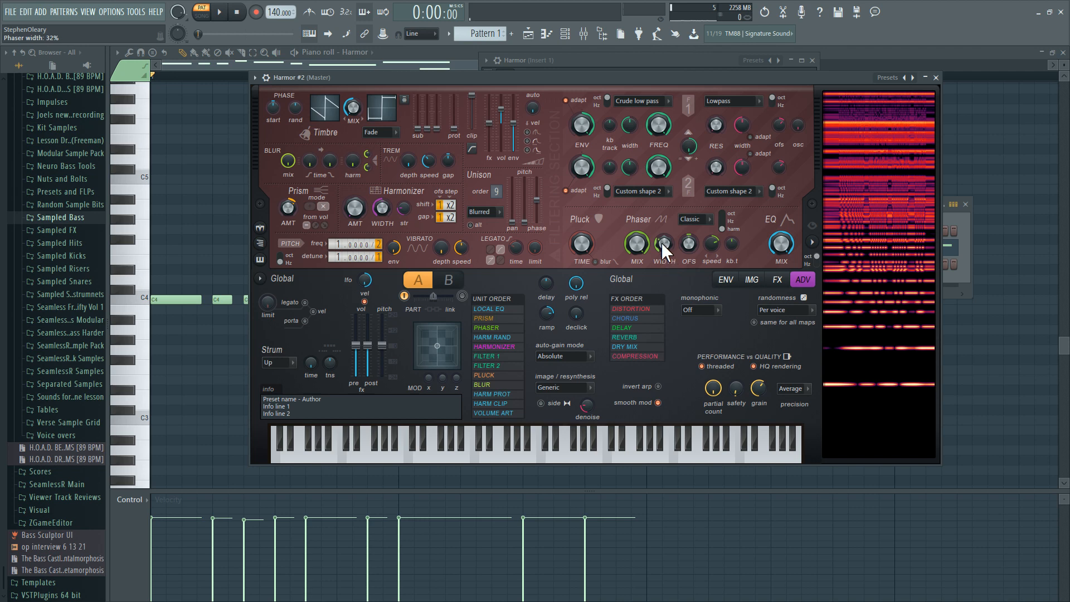
{"action": "left_click_drag", "start_coordinate": [662, 241], "coordinate": [662, 201]}
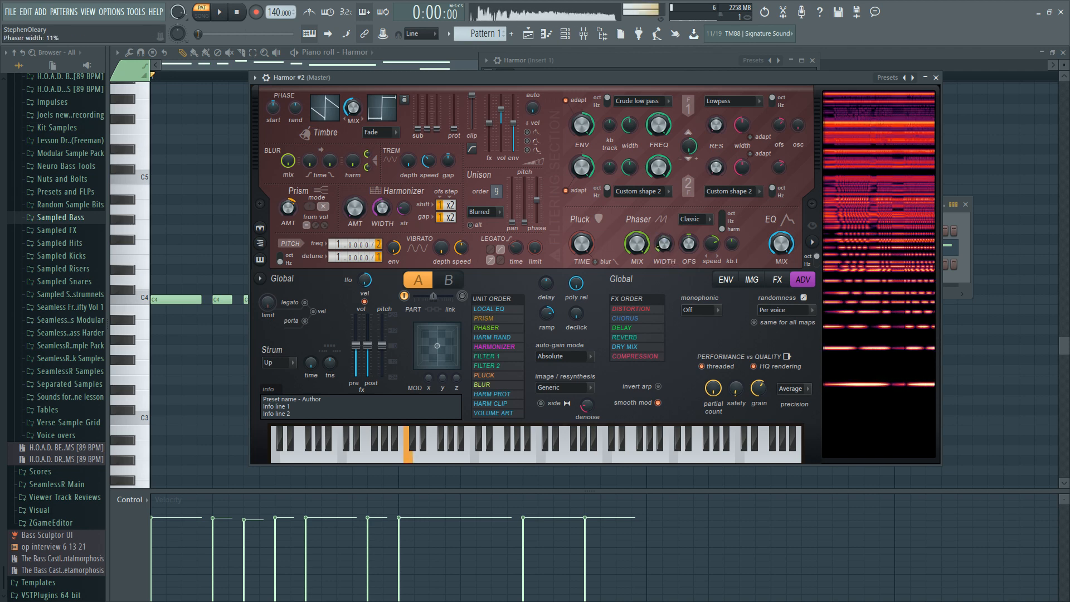
Step: Open the Phaser width articulation's Unison index mapping and shape it into a gentle curve rising above the midpoint toward the last voice
{"action": "right_click", "coordinate": [662, 245]}
{"action": "left_click", "coordinate": [705, 279]}
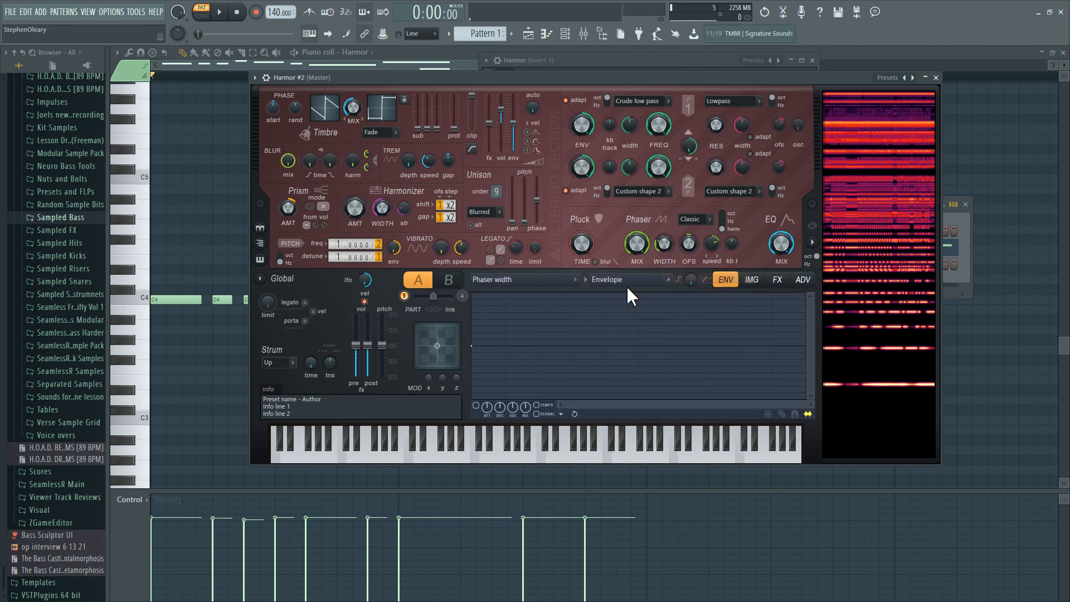
{"action": "left_click", "coordinate": [627, 281]}
{"action": "left_click", "coordinate": [641, 376]}
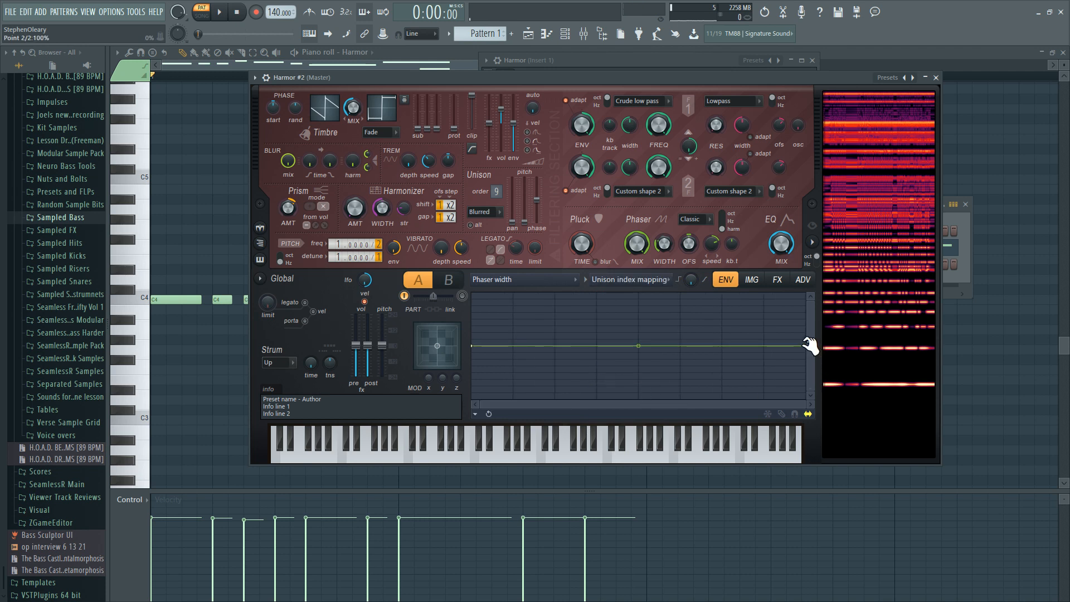
{"action": "left_click_drag", "start_coordinate": [806, 346], "coordinate": [805, 323]}
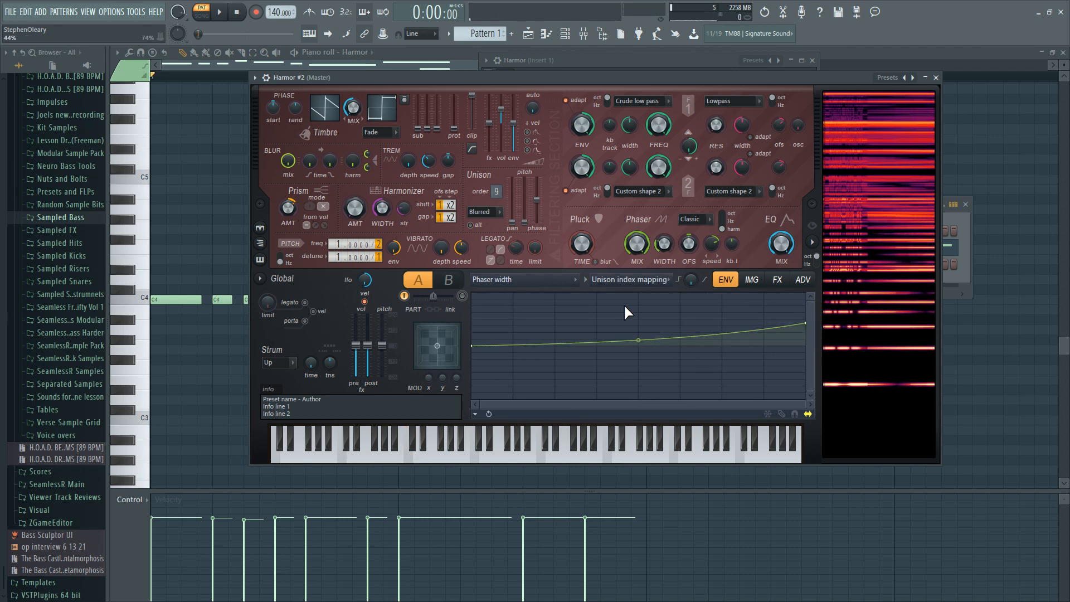
Step: Set the voice randomness to Per unison voice with the same random input for all maps, and audition C4
{"action": "left_click", "coordinate": [803, 280]}
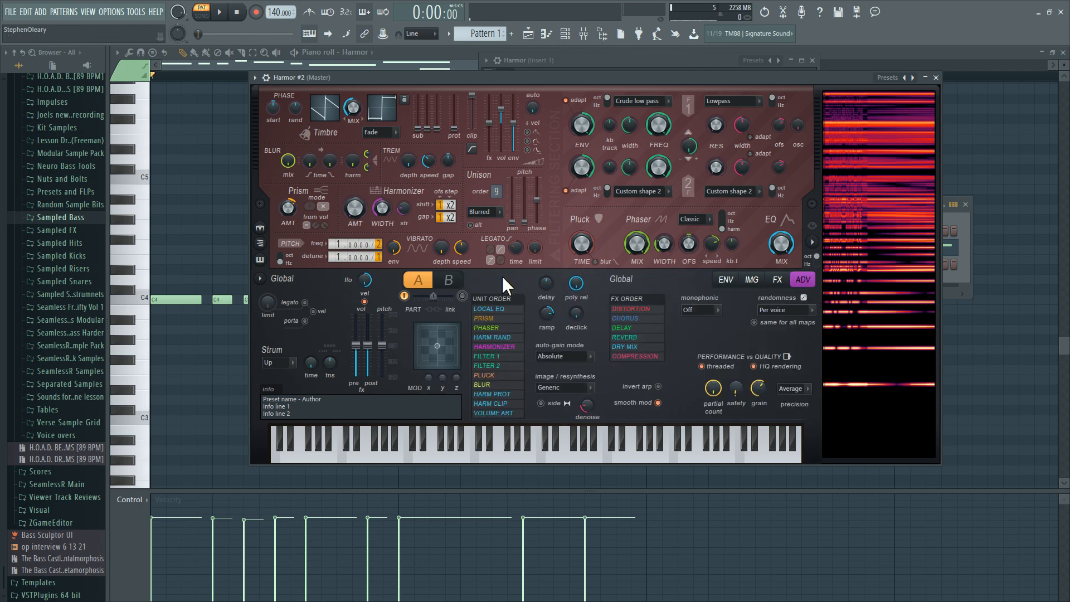
{"action": "left_click", "coordinate": [798, 313]}
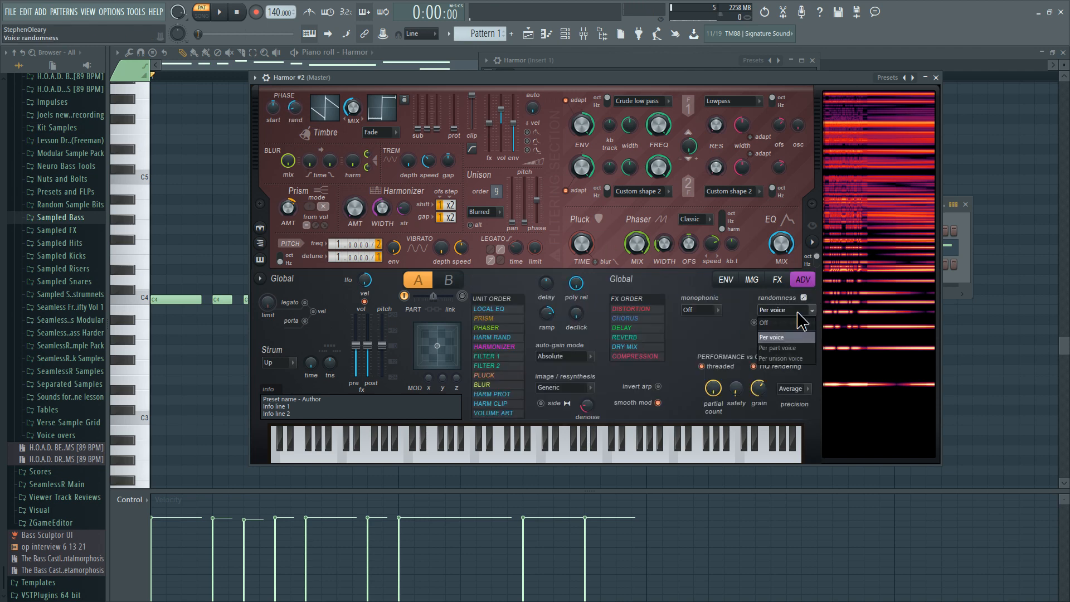
{"action": "left_click", "coordinate": [783, 358]}
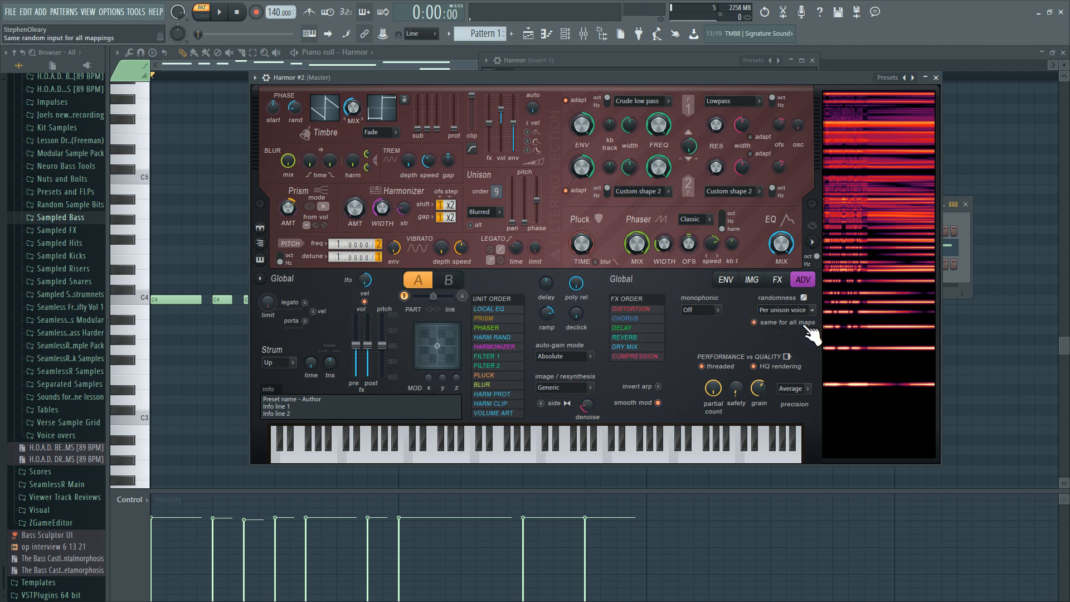
{"action": "key", "text": "z"}
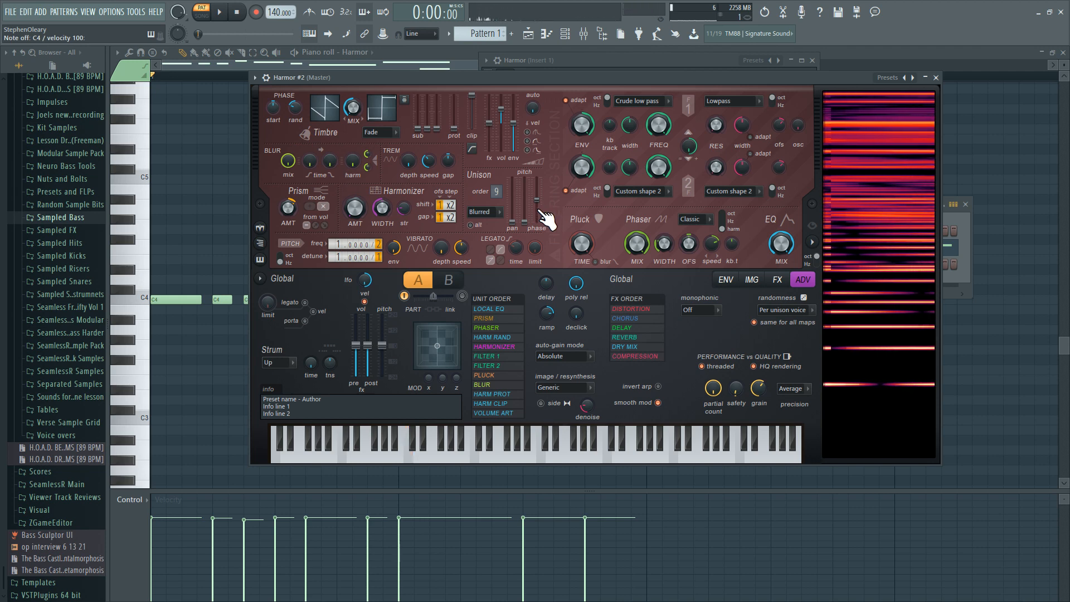
Step: Open the envelope of the Panning articulation in part A
{"action": "left_click", "coordinate": [726, 280]}
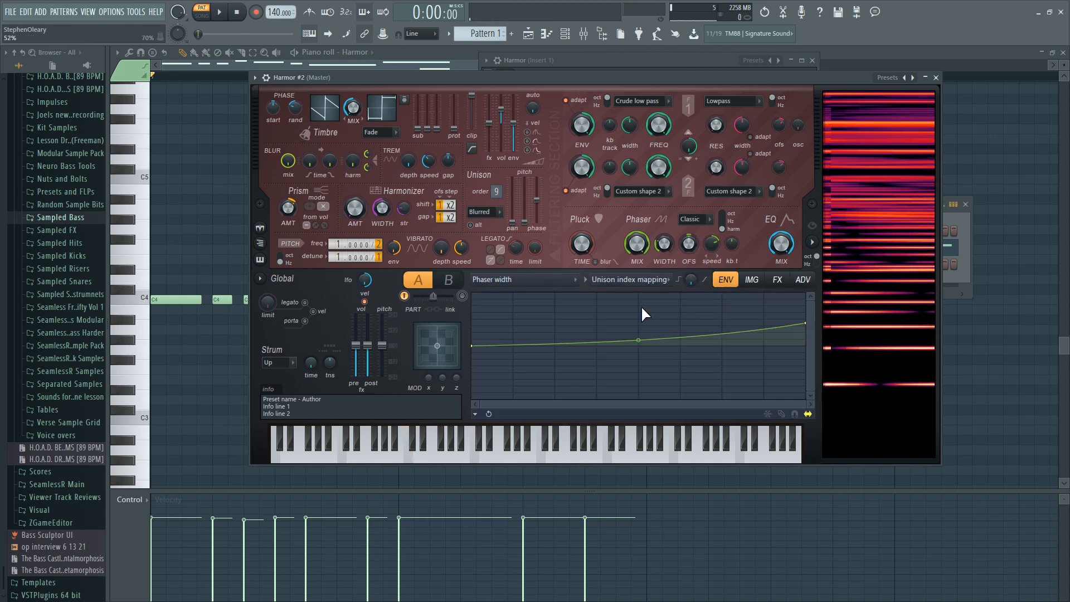
{"action": "left_click", "coordinate": [506, 282]}
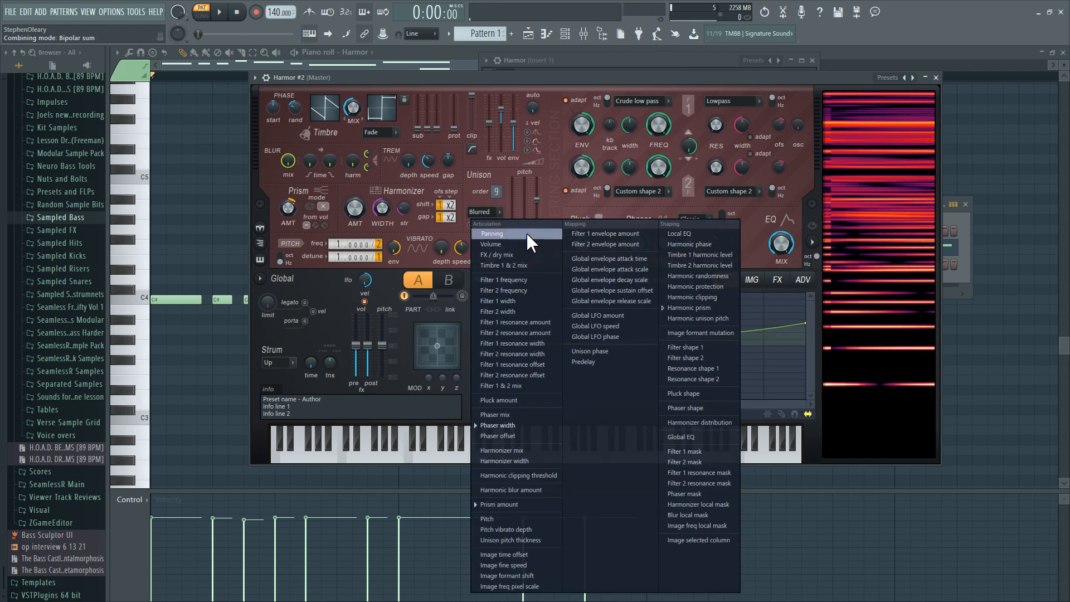
{"action": "left_click", "coordinate": [526, 232]}
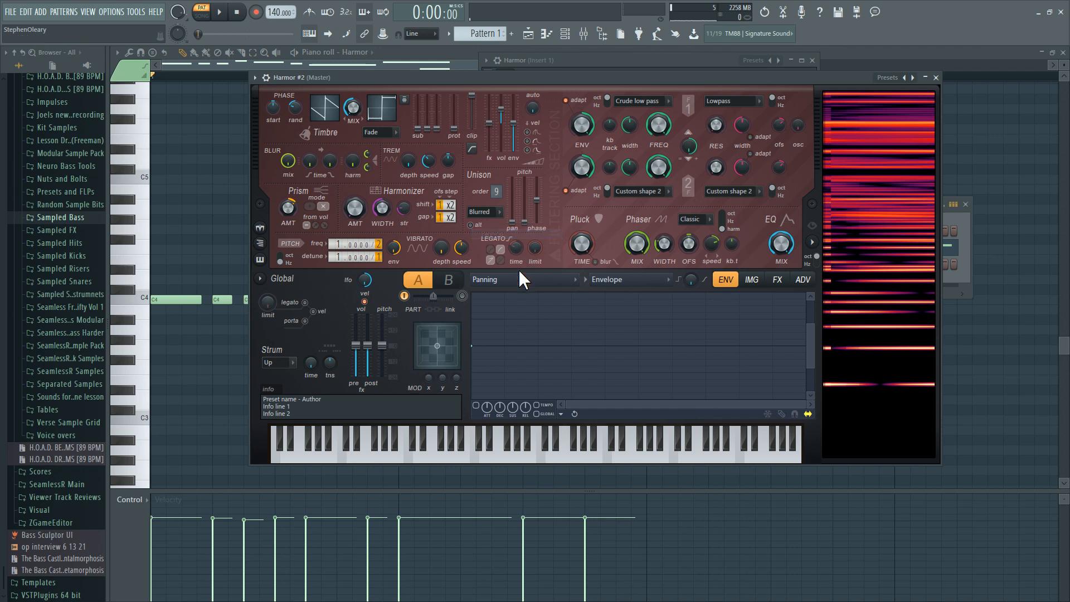
Step: Copy part A's settings into part B, with part B activated and the two parts linked
{"action": "left_click", "coordinate": [260, 279]}
{"action": "left_click", "coordinate": [301, 303]}
{"action": "left_click", "coordinate": [448, 280]}
{"action": "left_click", "coordinate": [260, 279]}
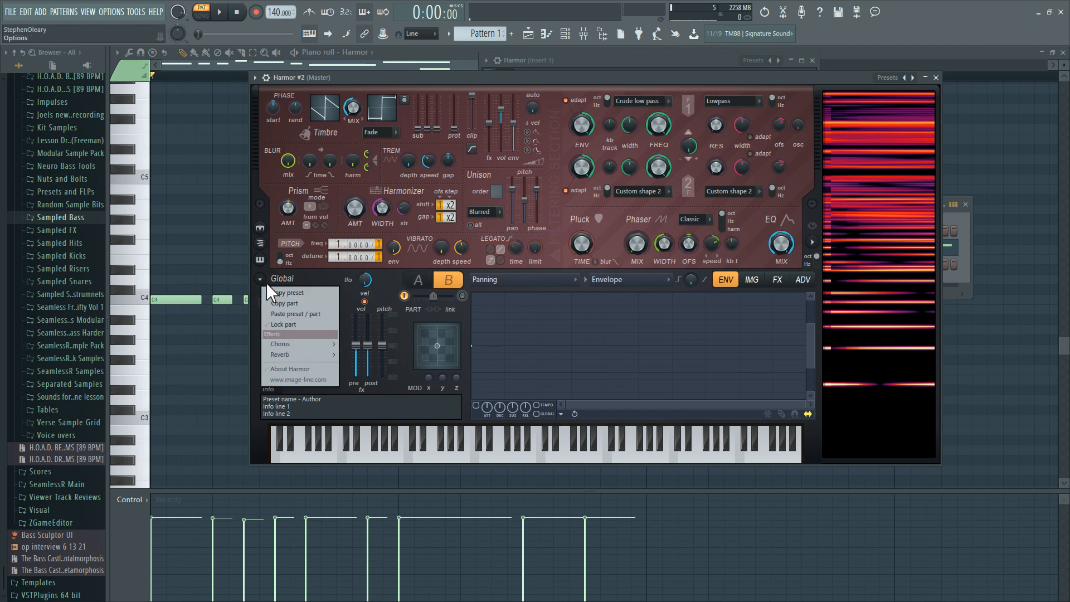
{"action": "left_click", "coordinate": [310, 313]}
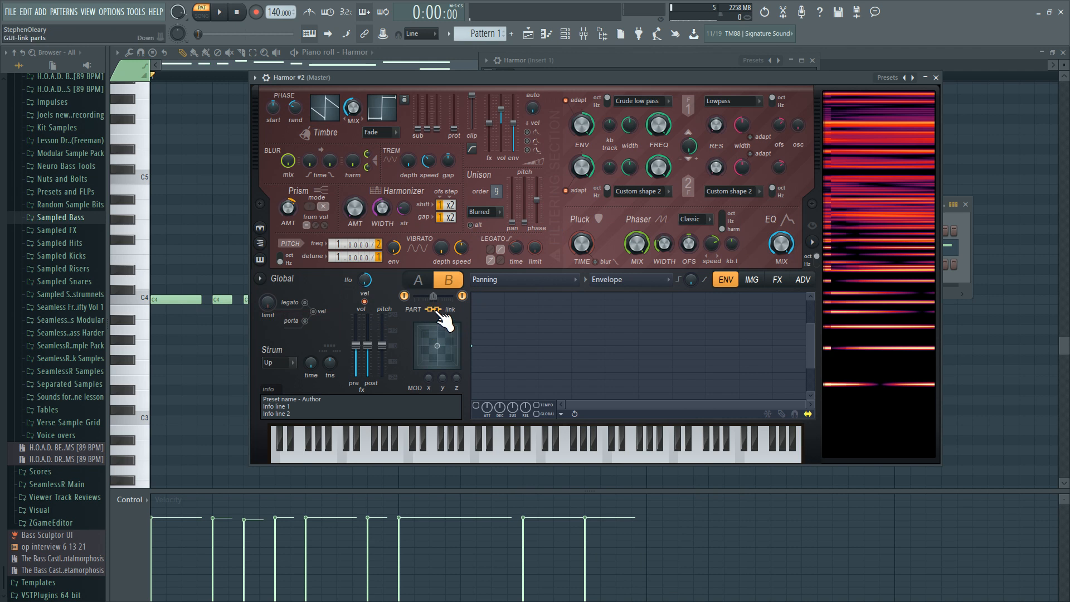
Step: Pan part B's envelope fully right and part A's fully left, enable the panning envelopes, and check both parts
{"action": "left_click_drag", "start_coordinate": [472, 347], "coordinate": [475, 124]}
{"action": "left_click", "coordinate": [418, 281]}
{"action": "left_click_drag", "start_coordinate": [476, 343], "coordinate": [484, 491]}
{"action": "left_click", "coordinate": [476, 406]}
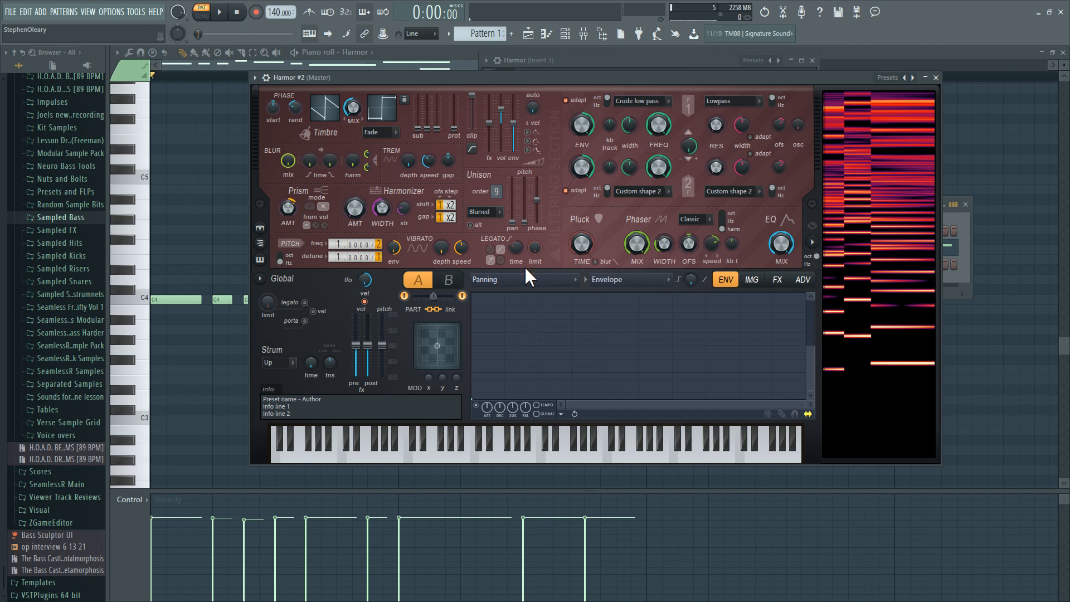
{"action": "left_click", "coordinate": [451, 283]}
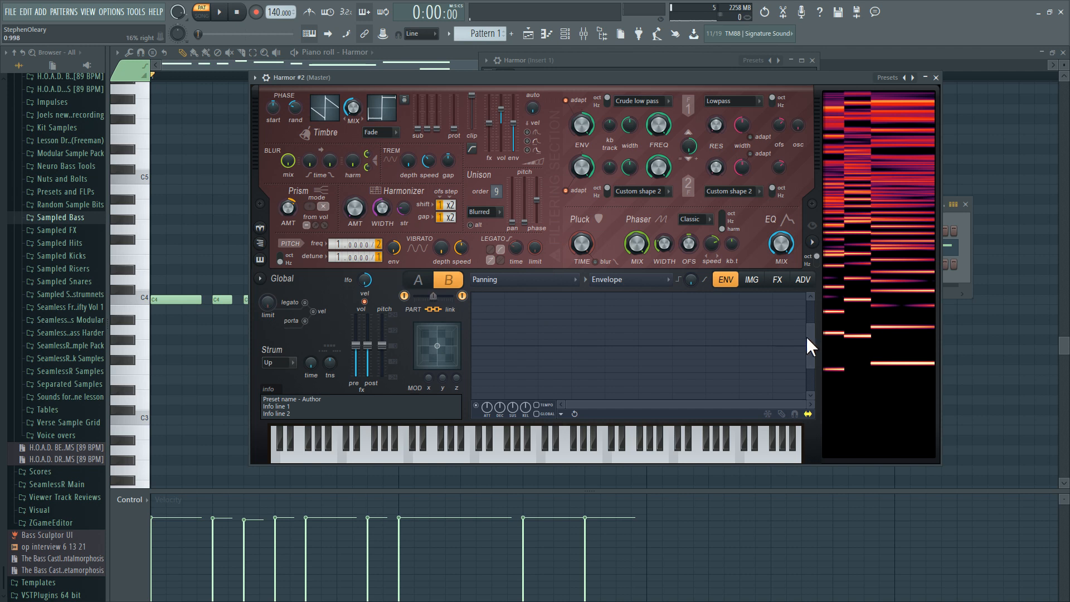
{"action": "left_click_drag", "start_coordinate": [810, 338], "coordinate": [822, 379]}
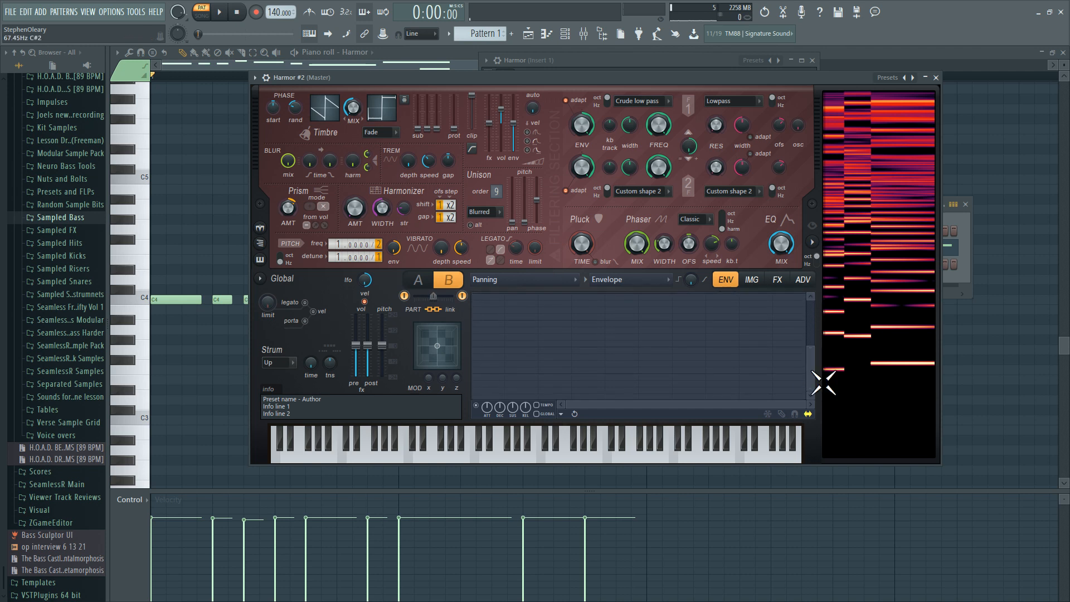
{"action": "left_click", "coordinate": [419, 285]}
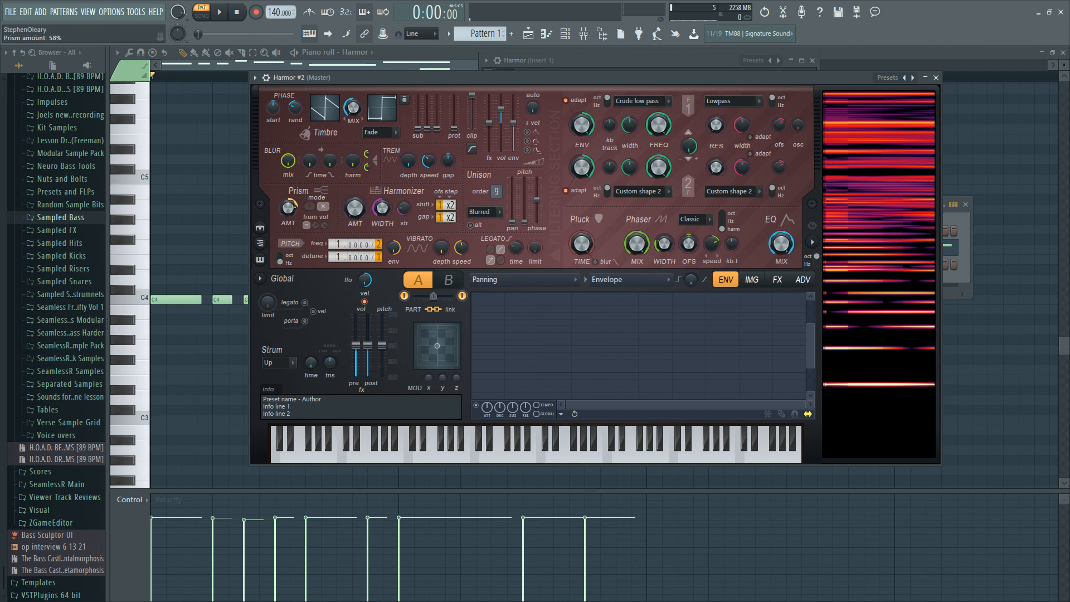
Step: In the Prism amount's Random mapping, slightly lower the end point for part A and the start point for part B
{"action": "right_click", "coordinate": [287, 208]}
{"action": "left_click", "coordinate": [335, 218]}
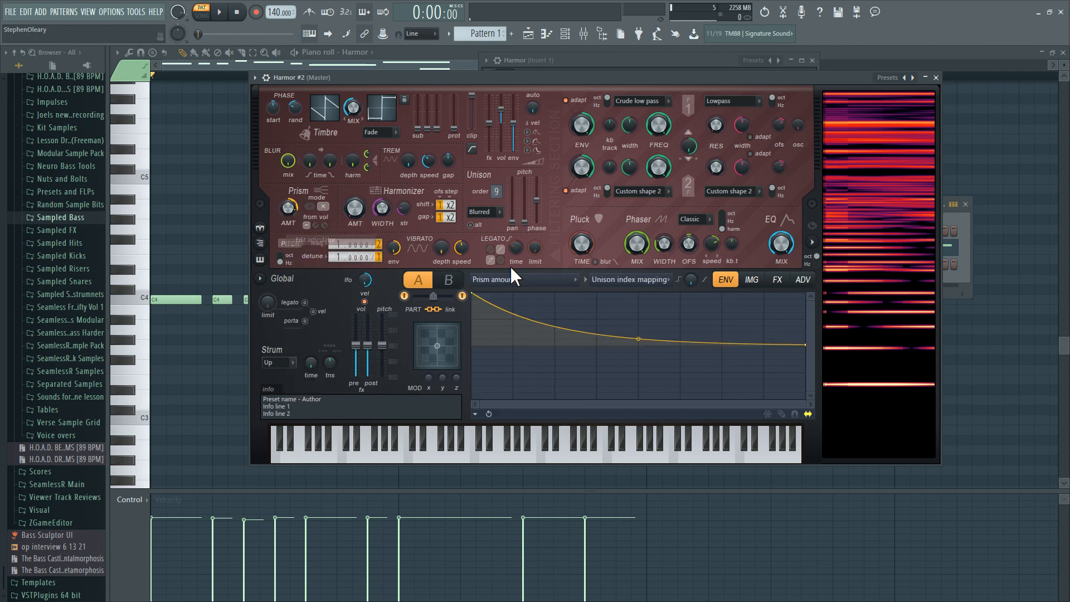
{"action": "left_click", "coordinate": [646, 277]}
{"action": "left_click", "coordinate": [659, 370]}
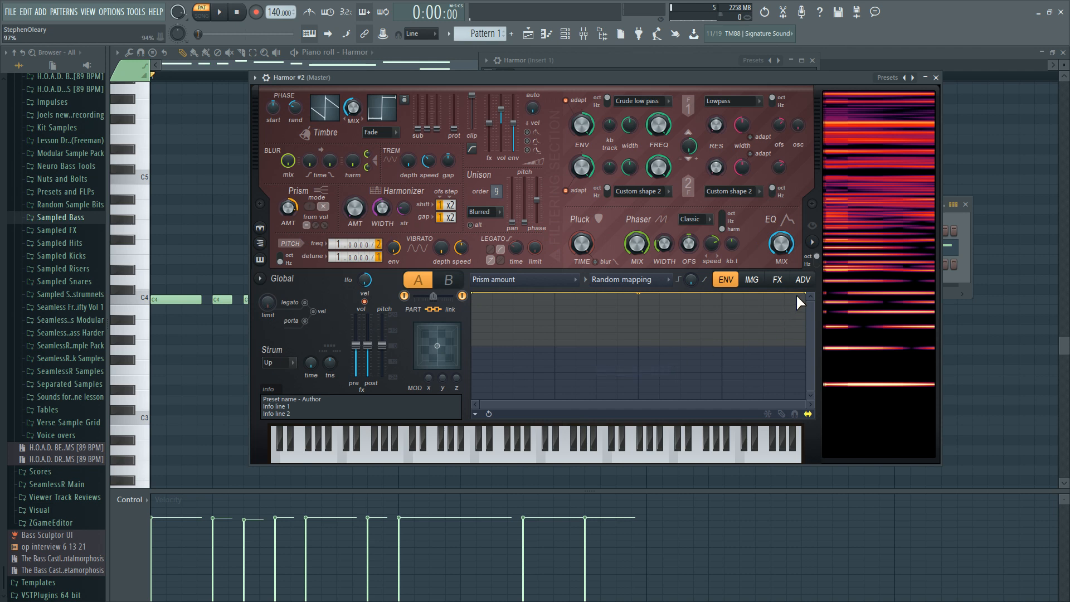
{"action": "left_click_drag", "start_coordinate": [807, 295], "coordinate": [818, 311]}
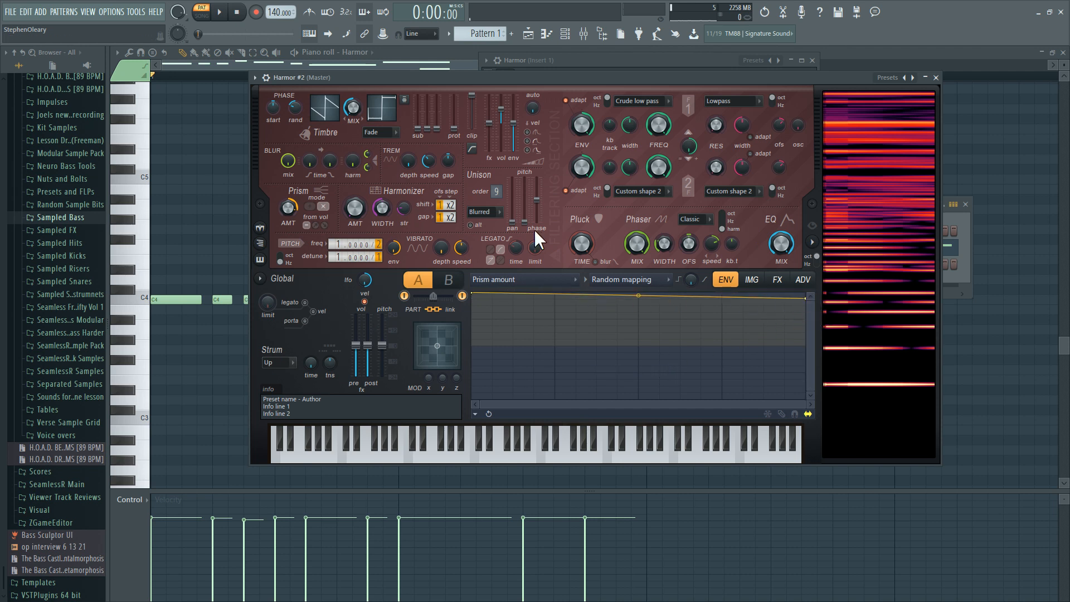
{"action": "left_click", "coordinate": [458, 279]}
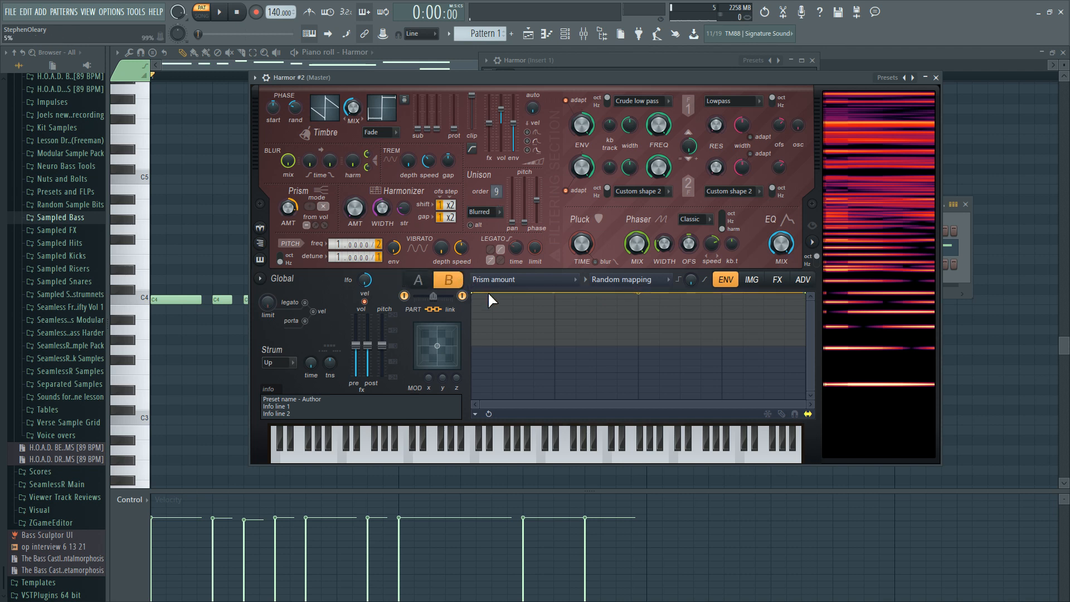
{"action": "left_click_drag", "start_coordinate": [474, 293], "coordinate": [474, 299]}
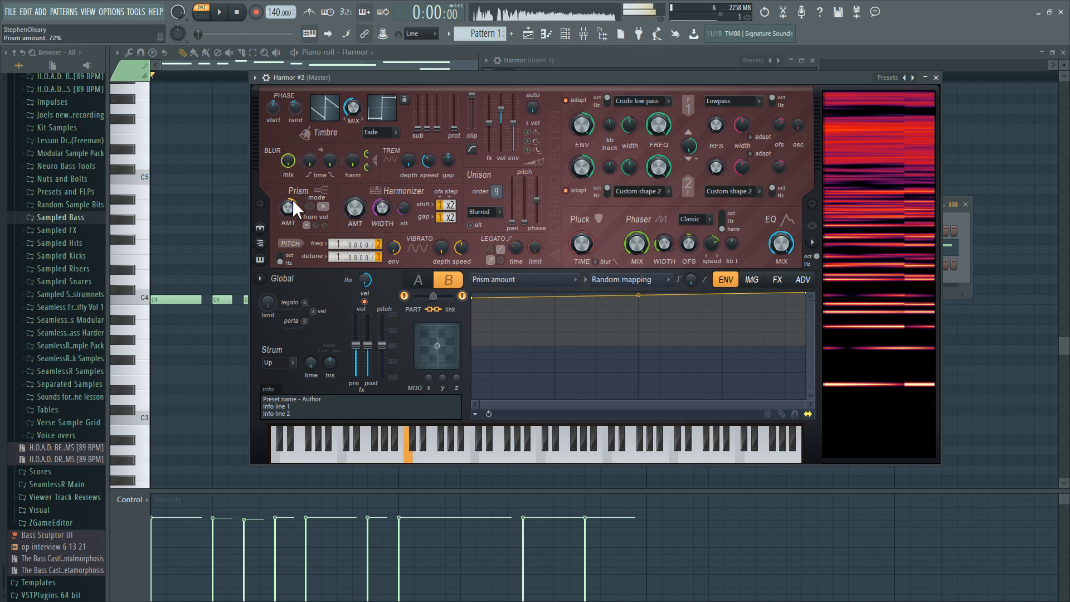
Step: Vary the Prism amount while auditioning, and play notes down toward the low end of the keyboard
{"action": "left_click_drag", "start_coordinate": [292, 202], "coordinate": [292, 222]}
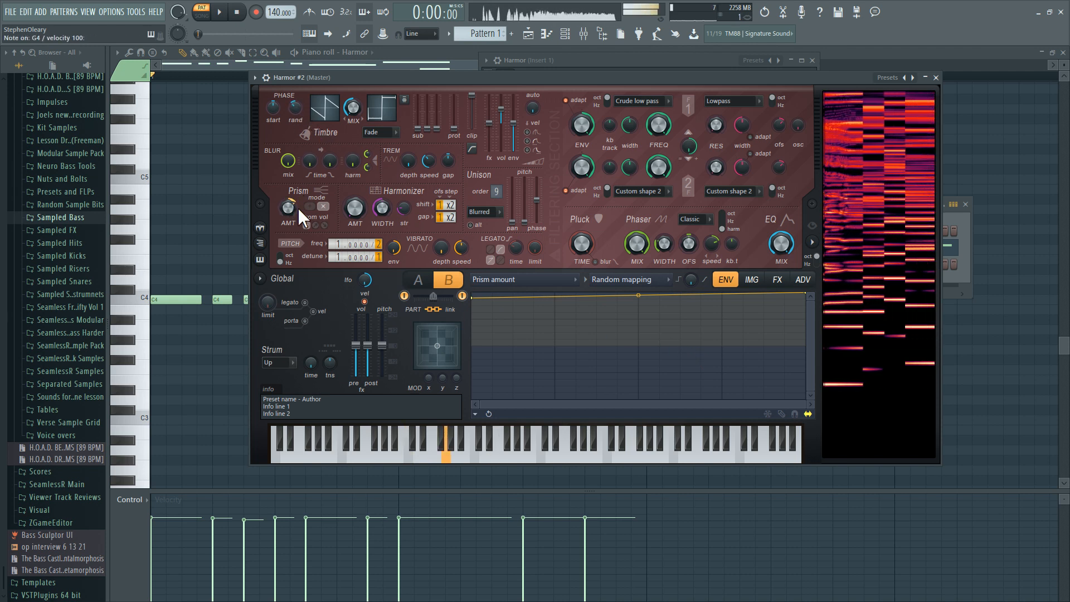
{"action": "left_click", "coordinate": [406, 449]}
{"action": "left_click", "coordinate": [336, 458]}
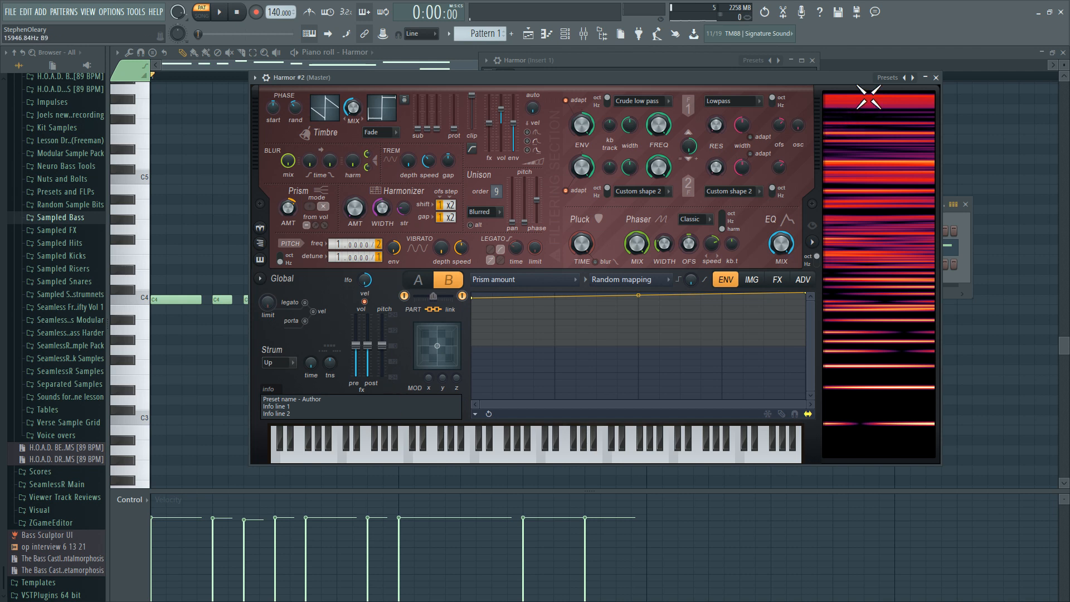
{"action": "left_click", "coordinate": [336, 458]}
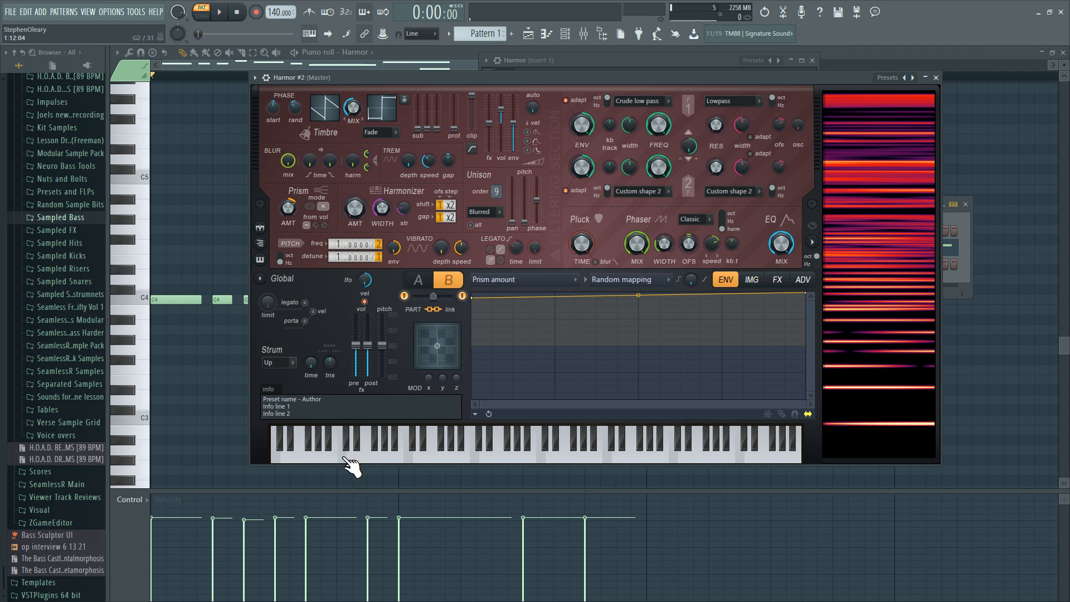
{"action": "left_click_drag", "start_coordinate": [346, 462], "coordinate": [304, 459]}
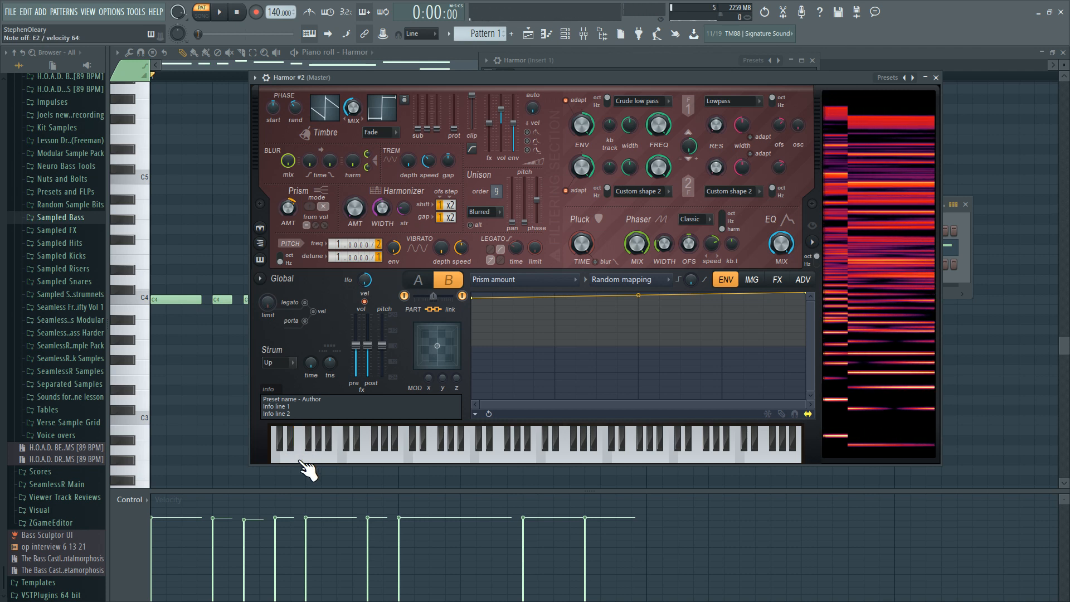
{"action": "left_click_drag", "start_coordinate": [304, 460], "coordinate": [286, 461]}
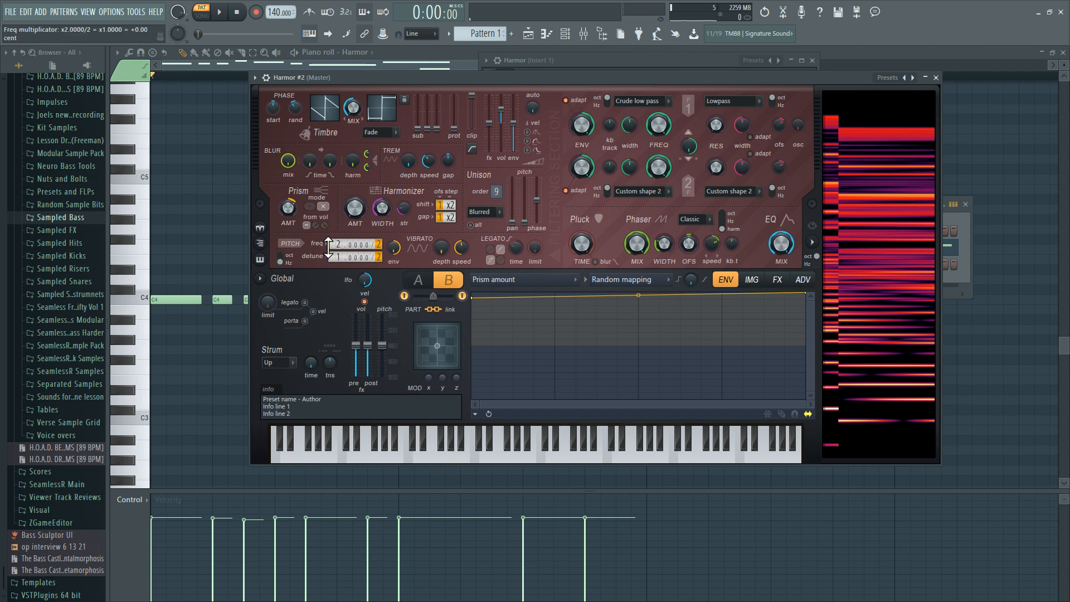
Step: Try the pitch frequency multiplier, and audition a run of notes descending to the lowest key
{"action": "left_click_drag", "start_coordinate": [381, 243], "coordinate": [329, 251]}
{"action": "left_click", "coordinate": [410, 456]}
{"action": "left_click", "coordinate": [427, 456]}
{"action": "left_click", "coordinate": [334, 453]}
{"action": "left_click", "coordinate": [313, 455]}
{"action": "left_click", "coordinate": [302, 457]}
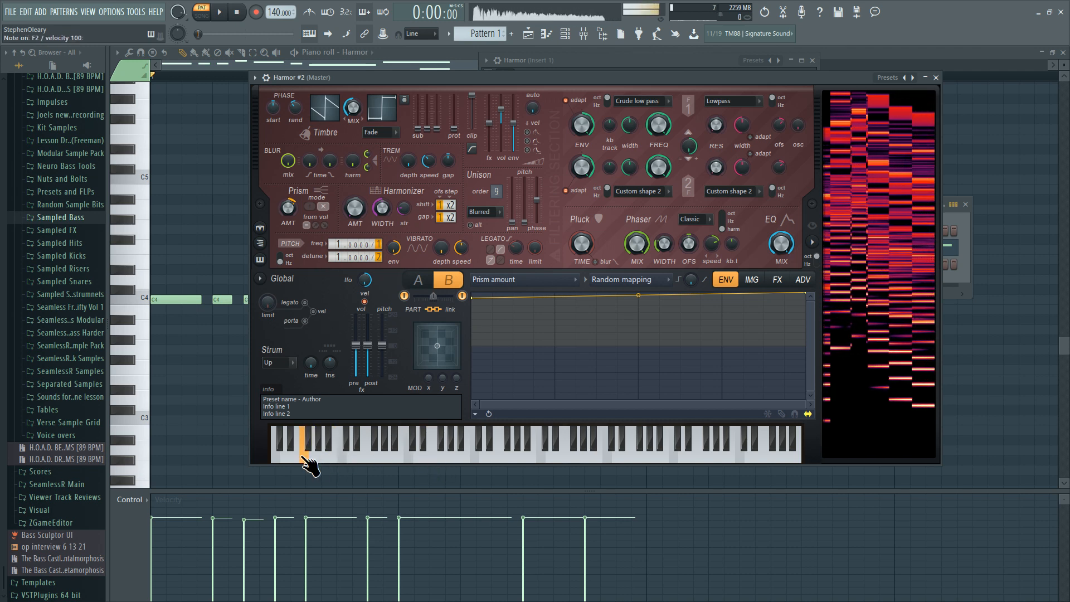
{"action": "left_click", "coordinate": [293, 457]}
{"action": "left_click", "coordinate": [275, 460]}
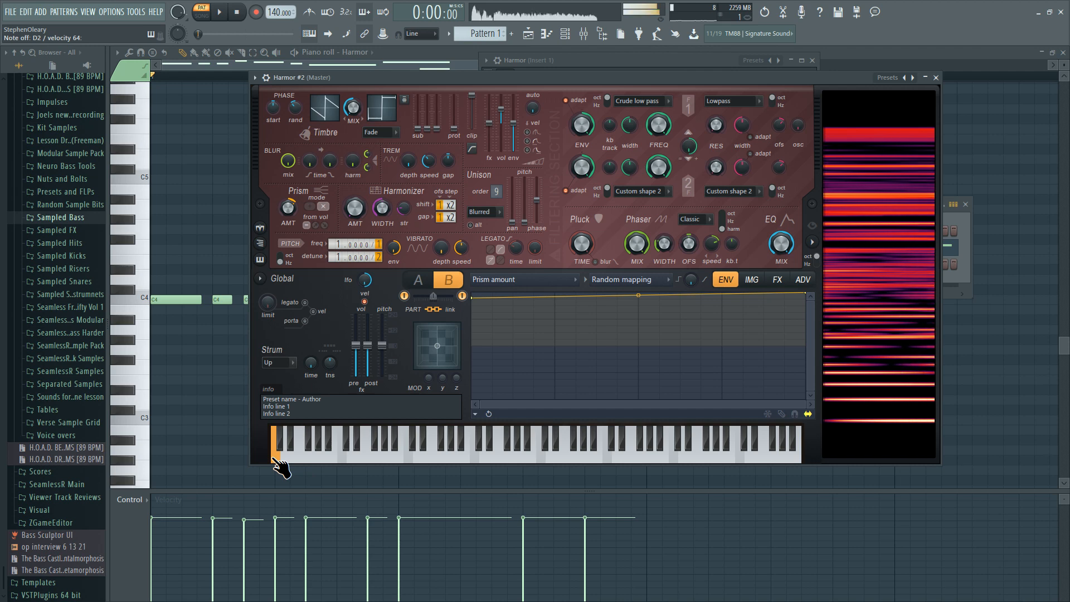
Step: Set Harmor's Distortion effect to Off and audition the low E2 note
{"action": "left_click", "coordinate": [778, 280]}
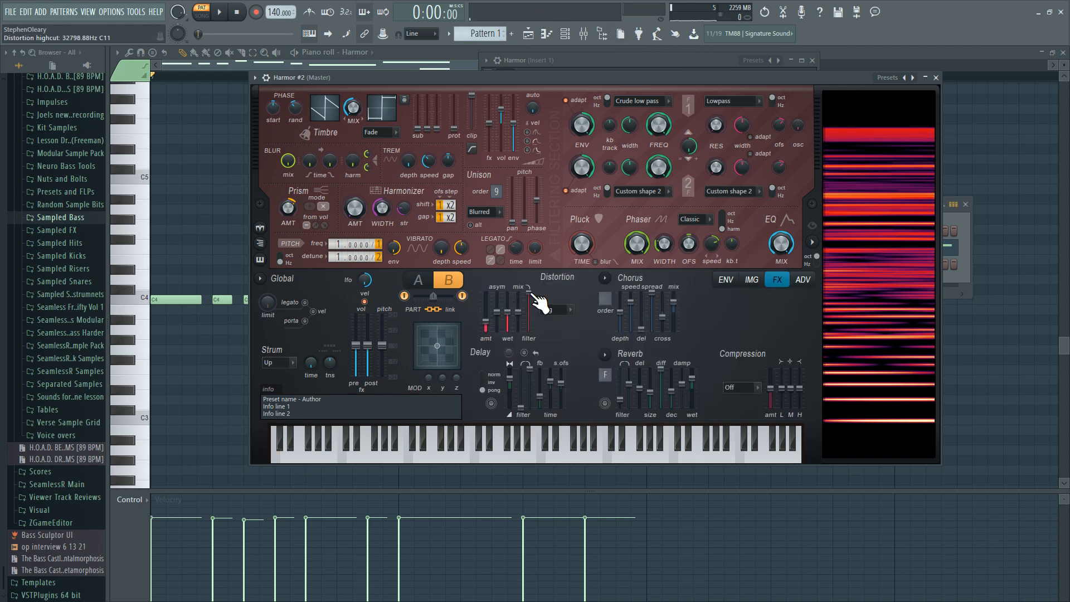
{"action": "left_click", "coordinate": [552, 310]}
{"action": "left_click", "coordinate": [549, 315]}
{"action": "left_click", "coordinate": [304, 455]}
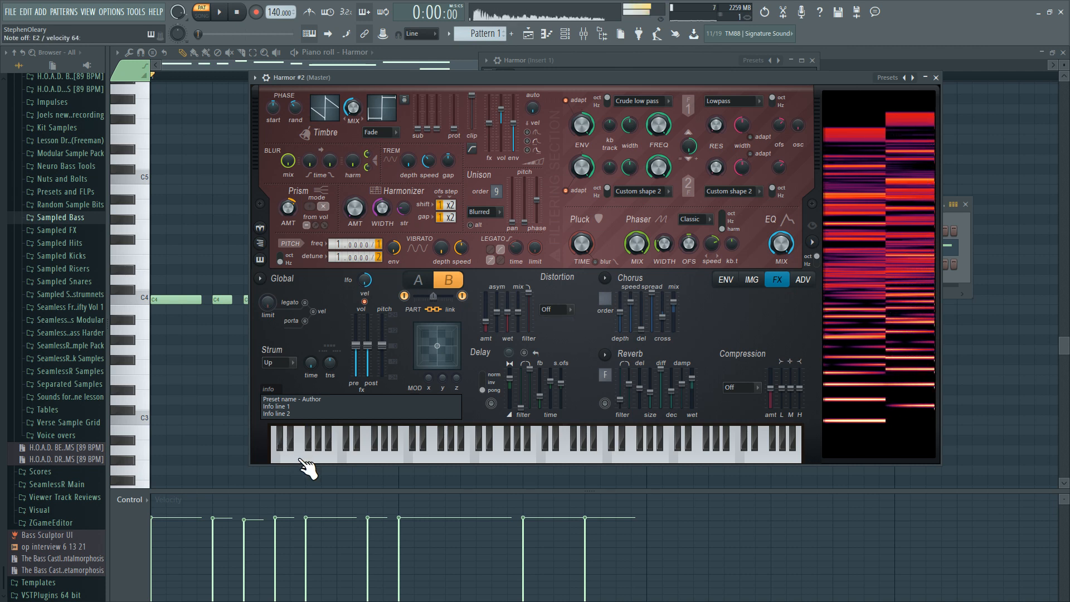
{"action": "left_click", "coordinate": [297, 458]}
{"action": "left_click", "coordinate": [299, 458]}
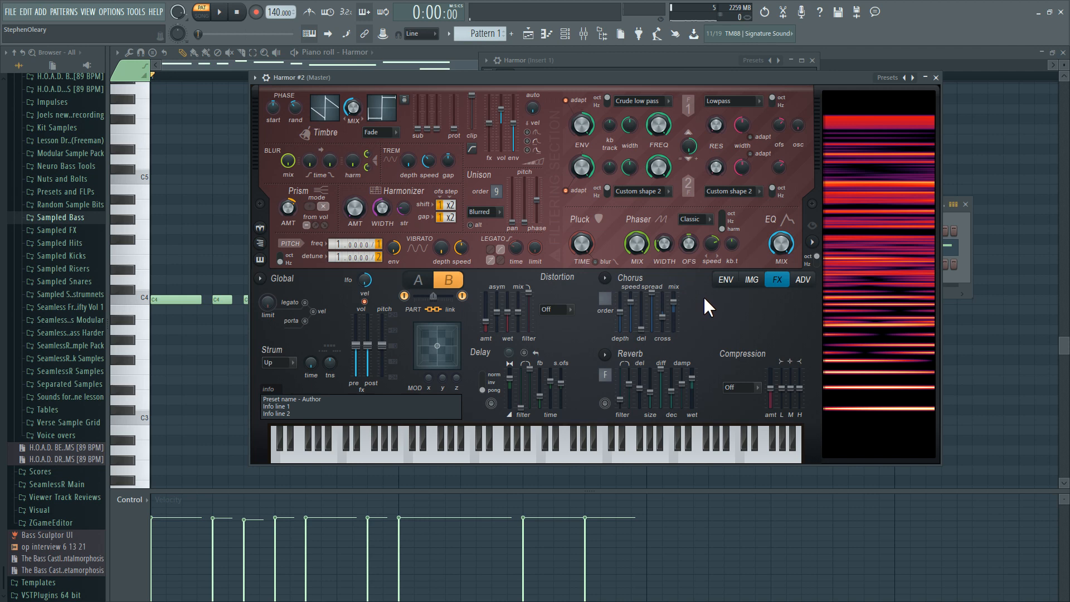
Step: Bring up the mixer and channel rack, and route the Harmor #2 channel to Insert 2
{"action": "left_click", "coordinate": [589, 35]}
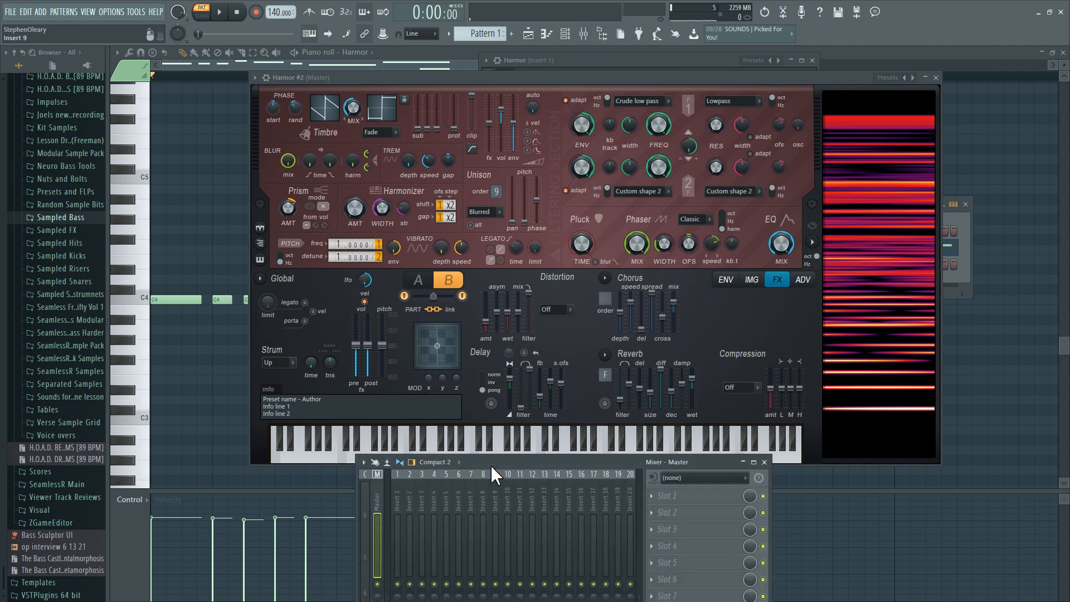
{"action": "left_click_drag", "start_coordinate": [494, 465], "coordinate": [474, 147]}
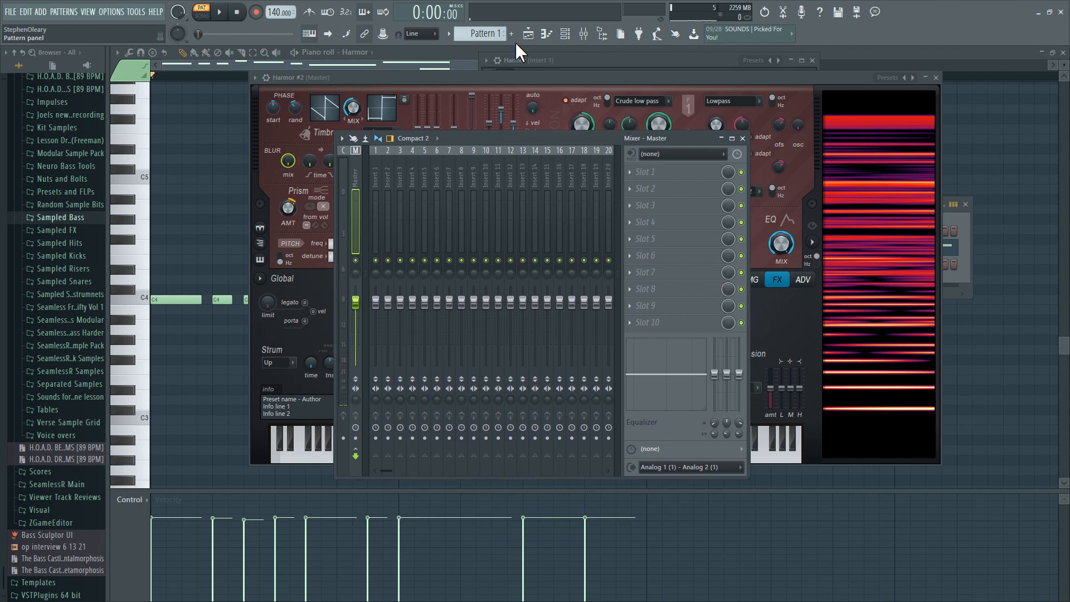
{"action": "left_click", "coordinate": [566, 34]}
{"action": "left_click_drag", "start_coordinate": [742, 262], "coordinate": [742, 251]}
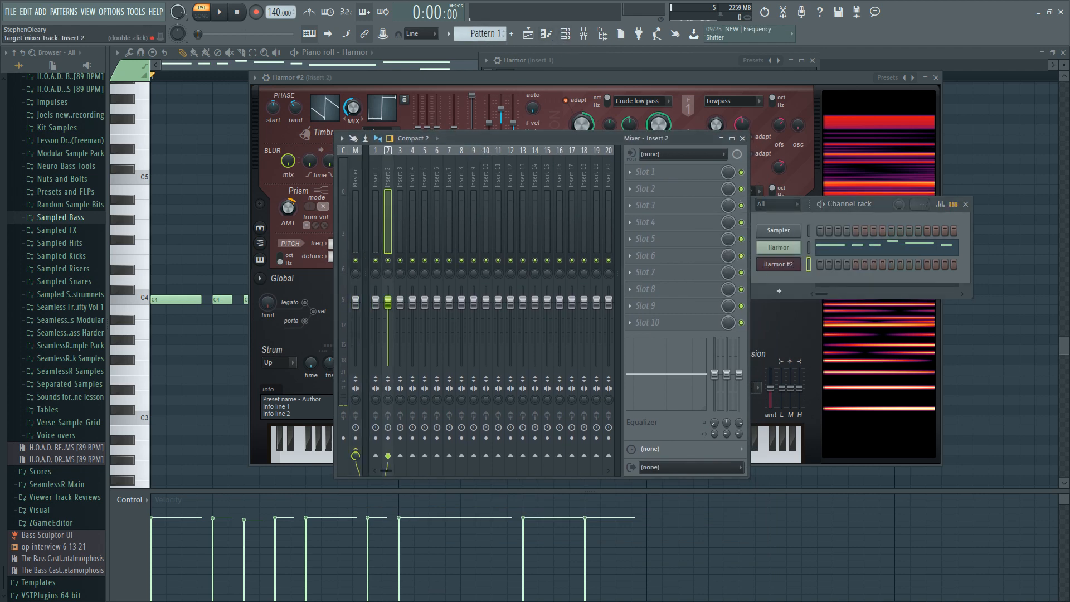
Step: Load Fruity WaveShaper into the first effect slot of Insert 2 and move its window beside the mixer tracks
{"action": "left_click", "coordinate": [646, 167]}
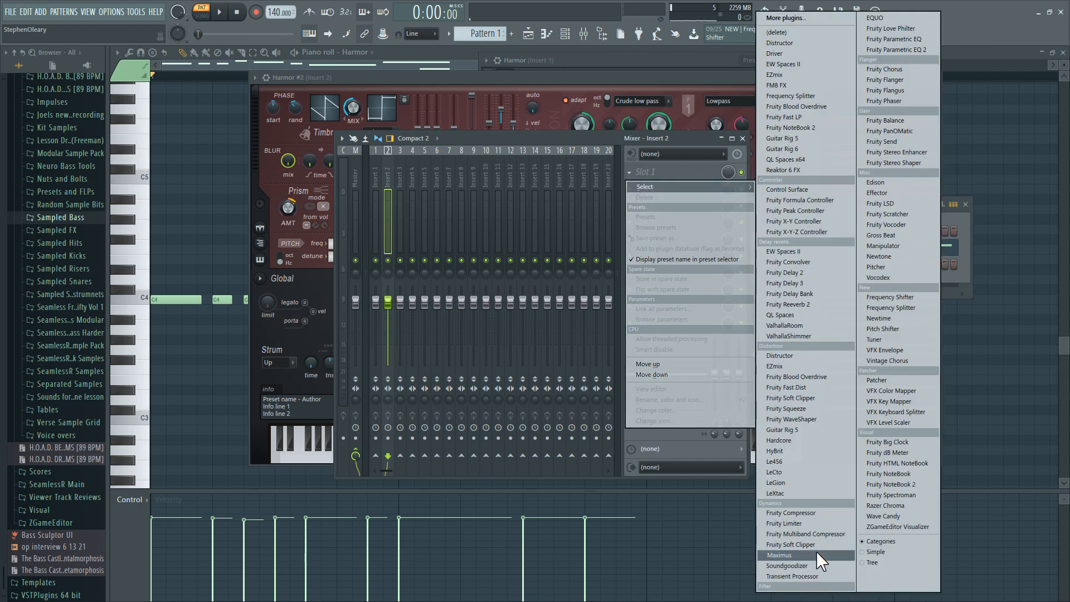
{"action": "left_click", "coordinate": [828, 419]}
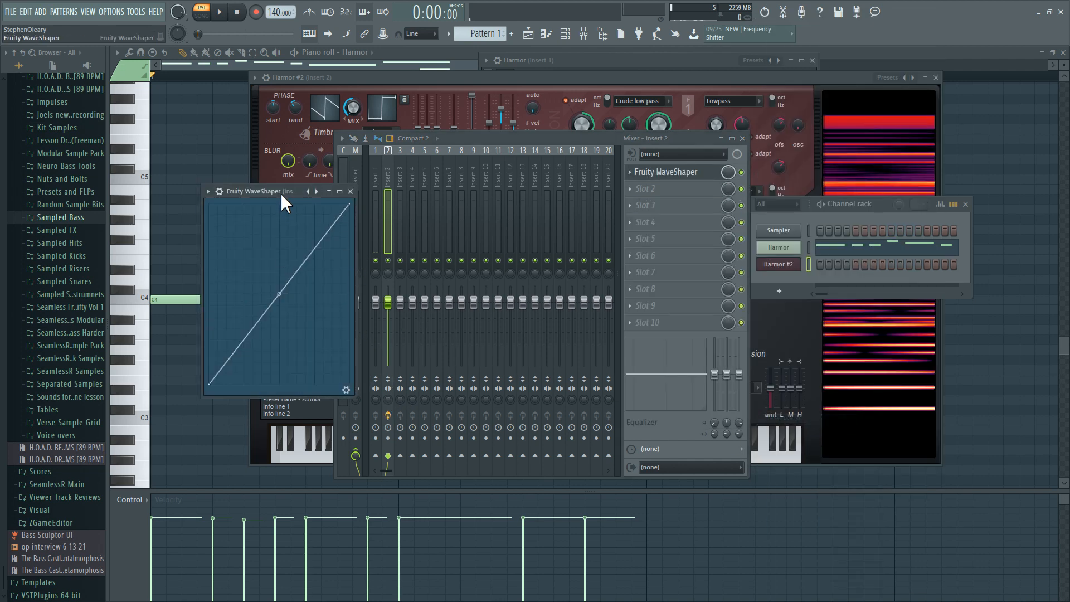
{"action": "left_click_drag", "start_coordinate": [280, 193], "coordinate": [294, 203]}
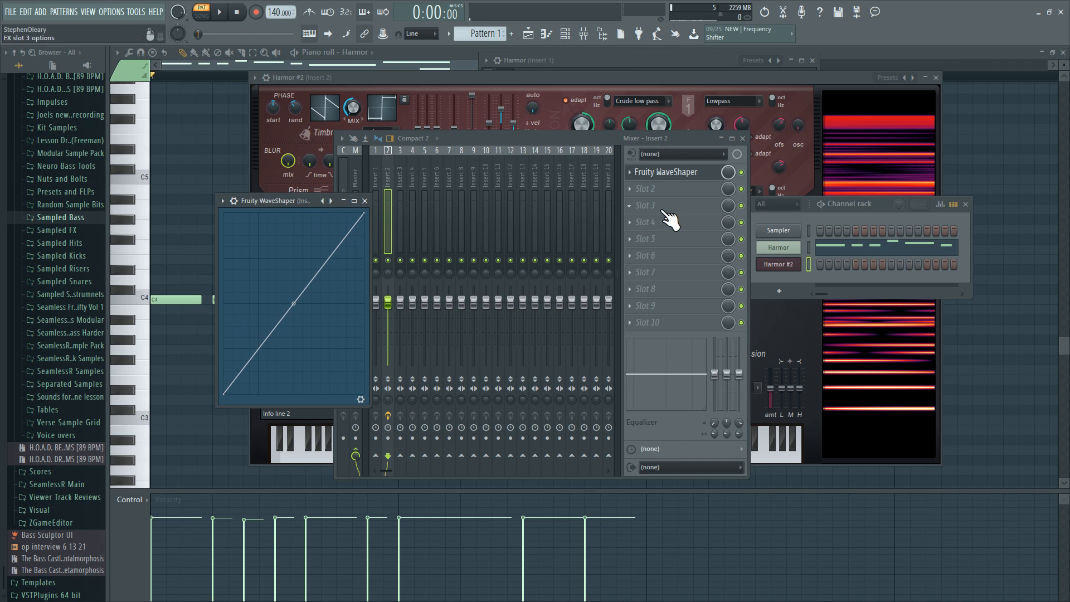
Step: Add points near the upper end of the WaveShaper curve and bend its main segment upward while auditioning
{"action": "right_click", "coordinate": [343, 232]}
{"action": "left_click_drag", "start_coordinate": [343, 231], "coordinate": [334, 231]}
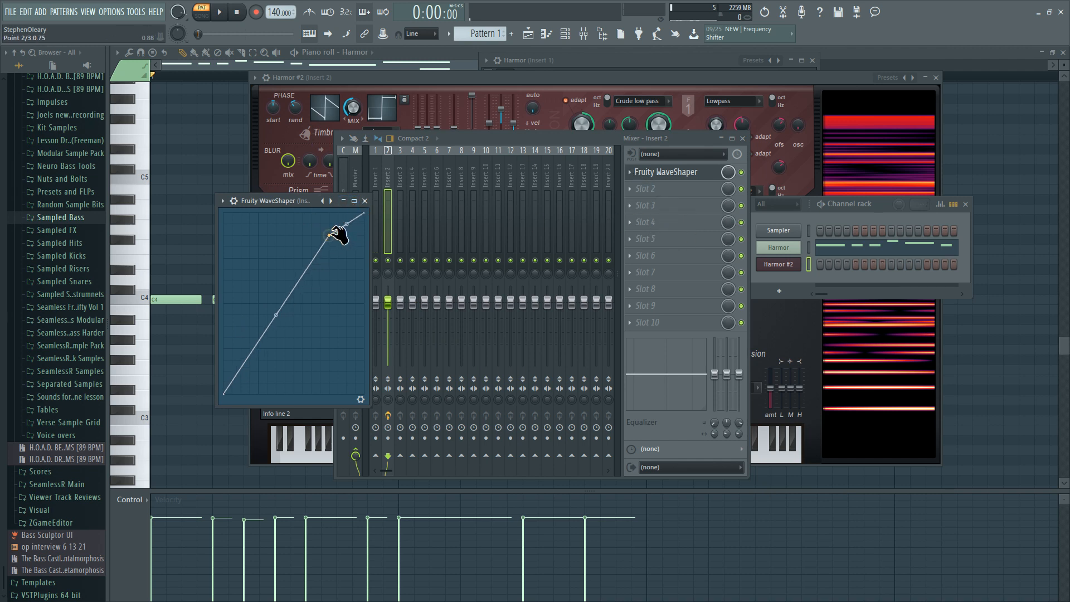
{"action": "left_click_drag", "start_coordinate": [278, 316], "coordinate": [277, 295]}
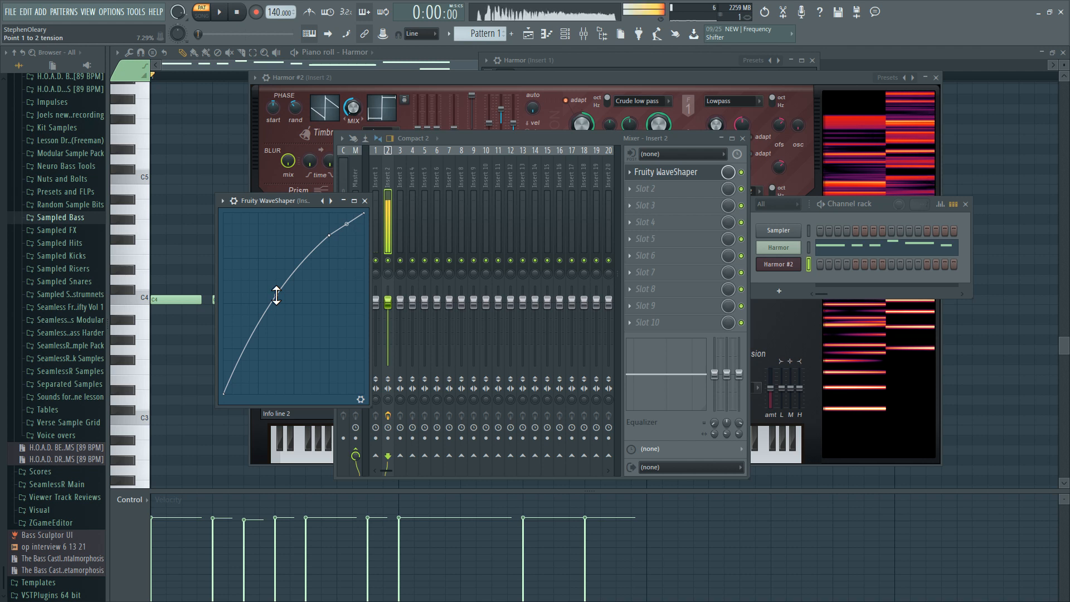
Step: Show the WaveShaper's settings, clear the curve's tension and delete the added points to restore a straight diagonal line
{"action": "left_click", "coordinate": [359, 397]}
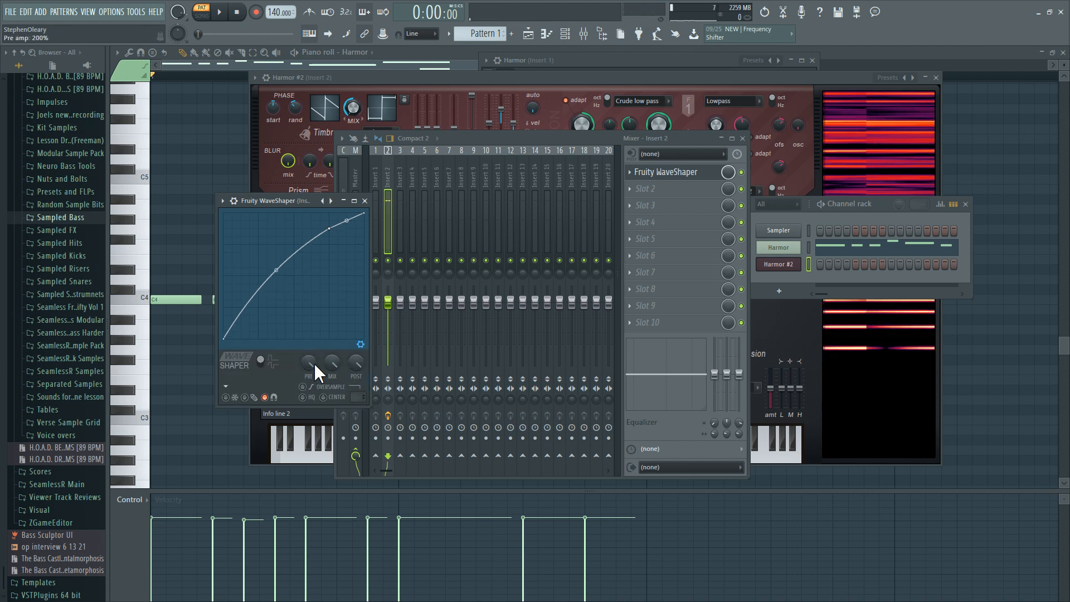
{"action": "right_click", "coordinate": [276, 270]}
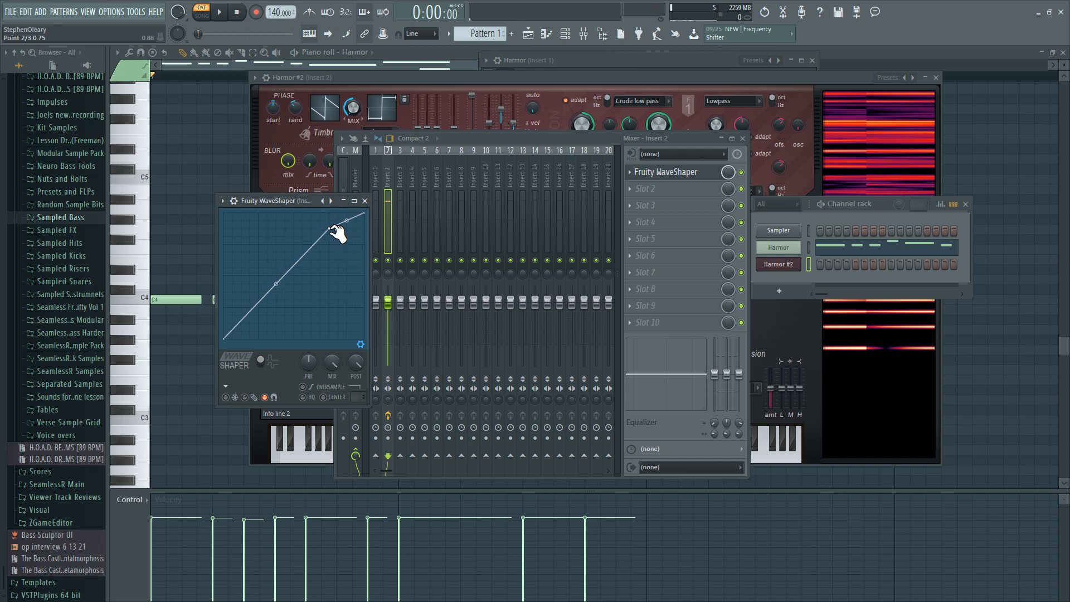
{"action": "right_click", "coordinate": [336, 230]}
{"action": "left_click", "coordinate": [361, 406]}
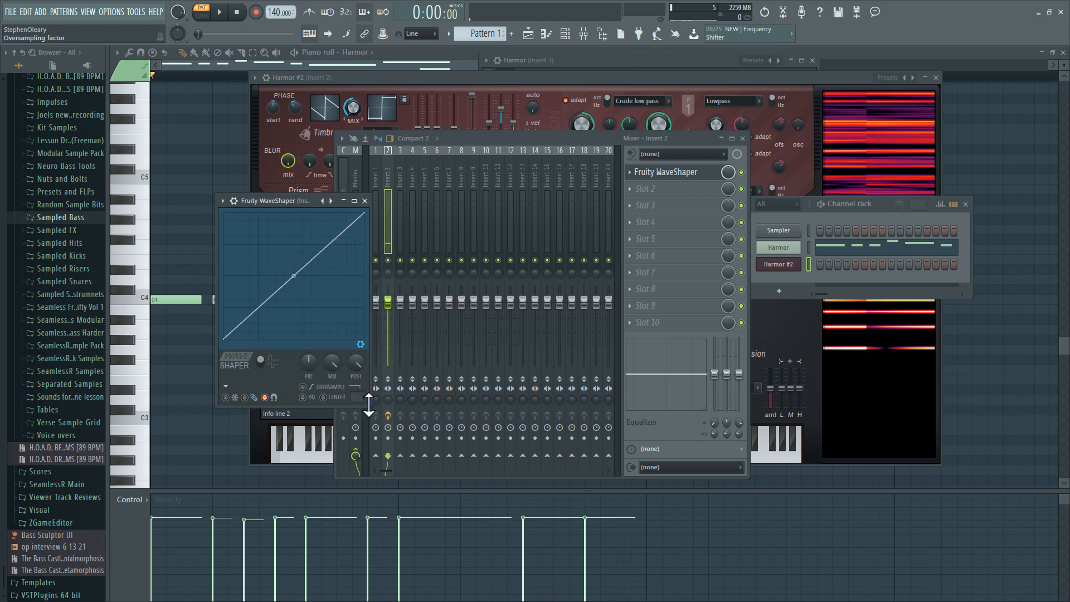
Step: Add a jagged zigzag of points near the upper end of the enlarged WaveShaper curve and adjust its pre gain and mix
{"action": "left_click_drag", "start_coordinate": [368, 405], "coordinate": [483, 467]}
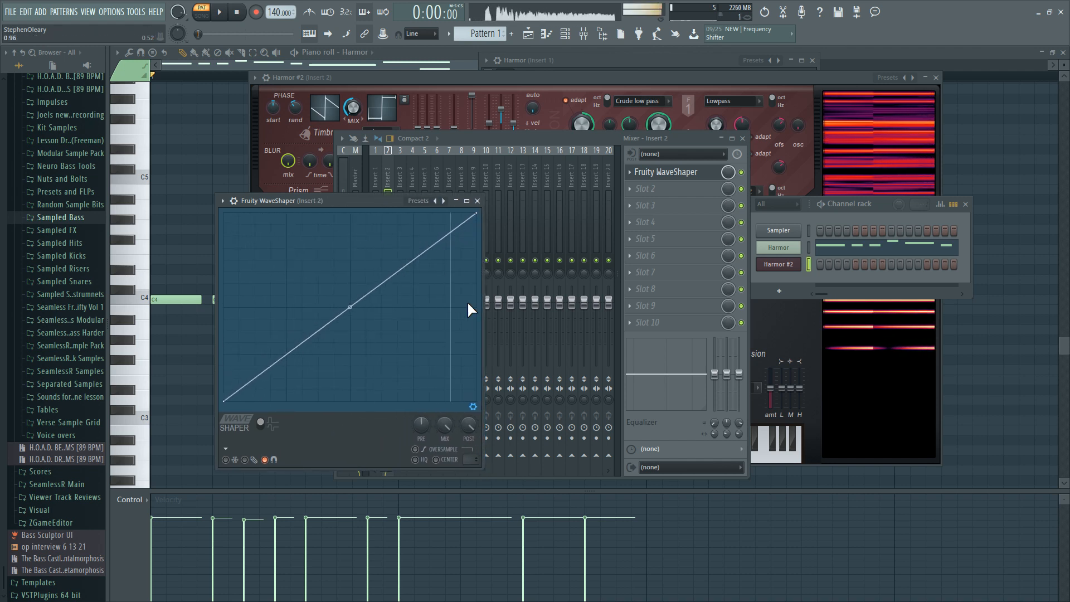
{"action": "right_click", "coordinate": [419, 247]}
{"action": "right_click", "coordinate": [430, 260]}
{"action": "right_click", "coordinate": [430, 249]}
{"action": "right_click", "coordinate": [444, 283]}
{"action": "right_click", "coordinate": [462, 236]}
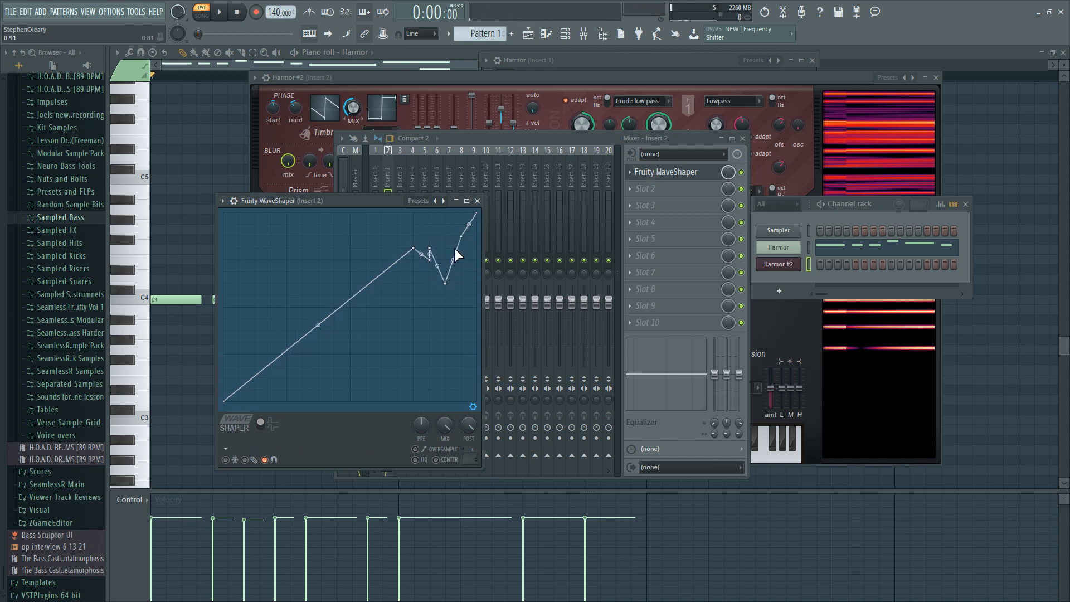
{"action": "right_click", "coordinate": [414, 236]}
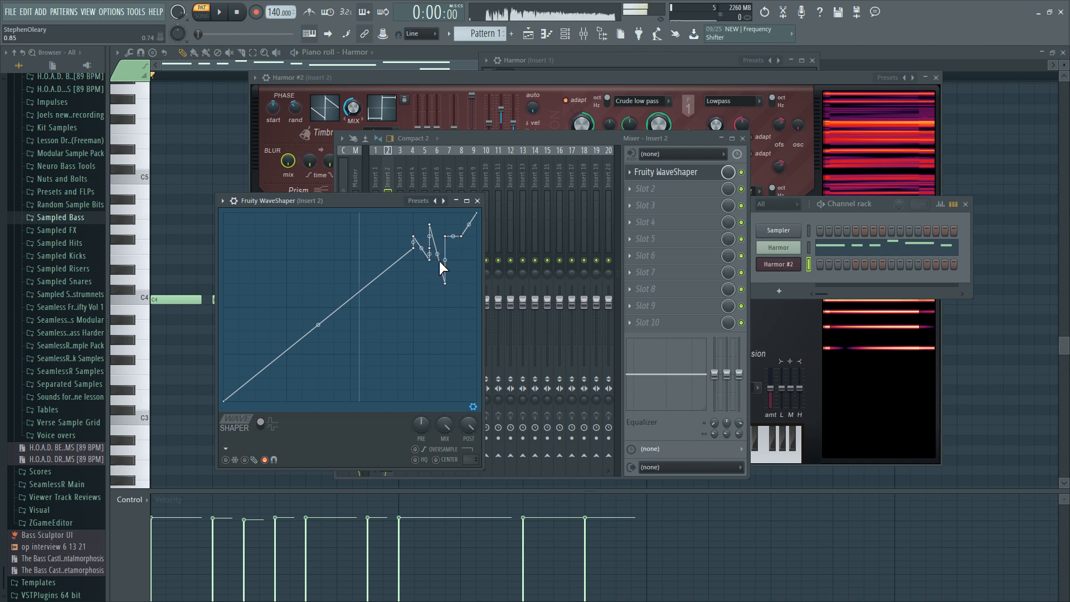
{"action": "left_click_drag", "start_coordinate": [422, 423], "coordinate": [442, 492]}
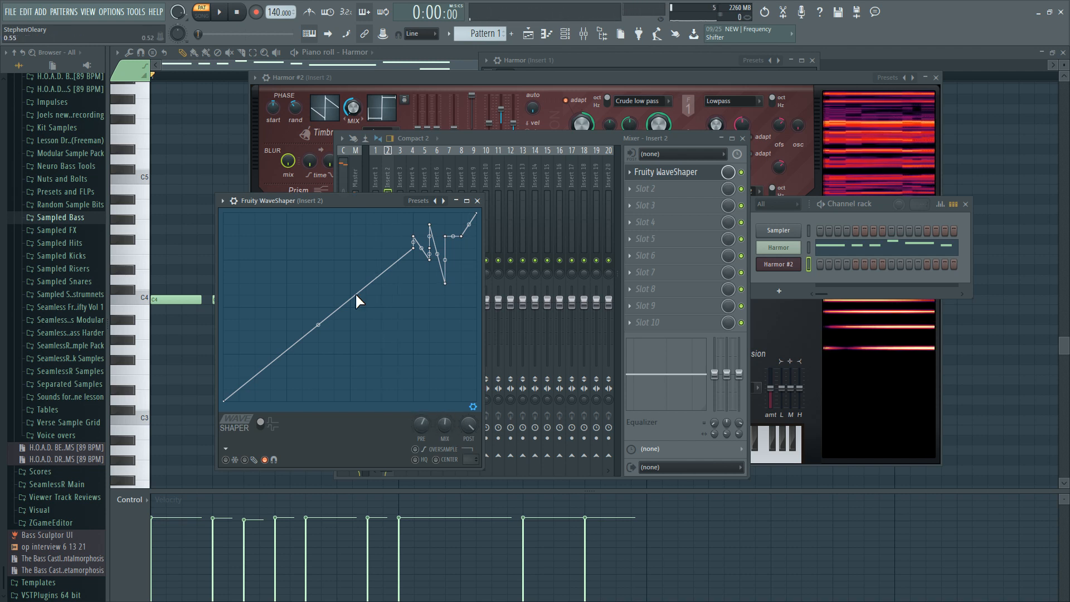
Step: Audition the Harmor channel and open the Harmor synth inside its Patcher map
{"action": "left_click", "coordinate": [566, 34]}
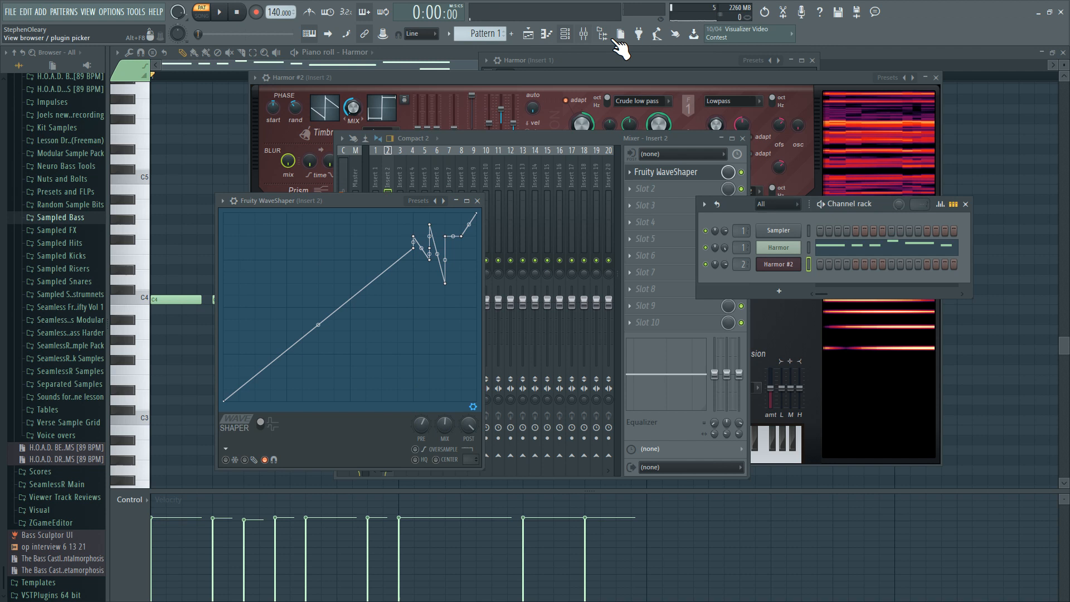
{"action": "left_click", "coordinate": [808, 250]}
{"action": "key", "text": "z"}
{"action": "key", "text": "z"}
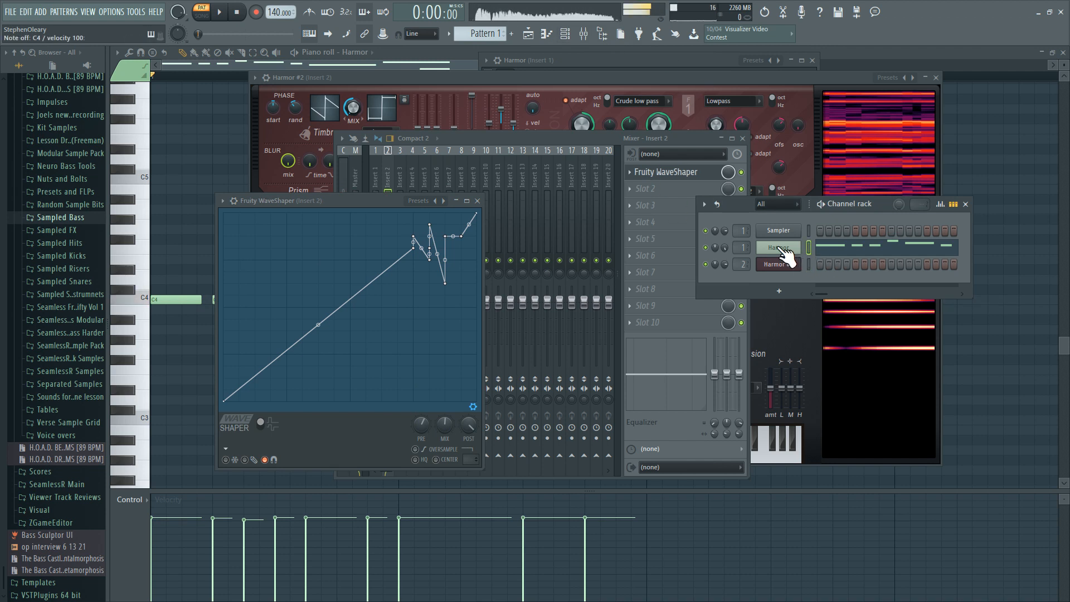
{"action": "left_click", "coordinate": [780, 251]}
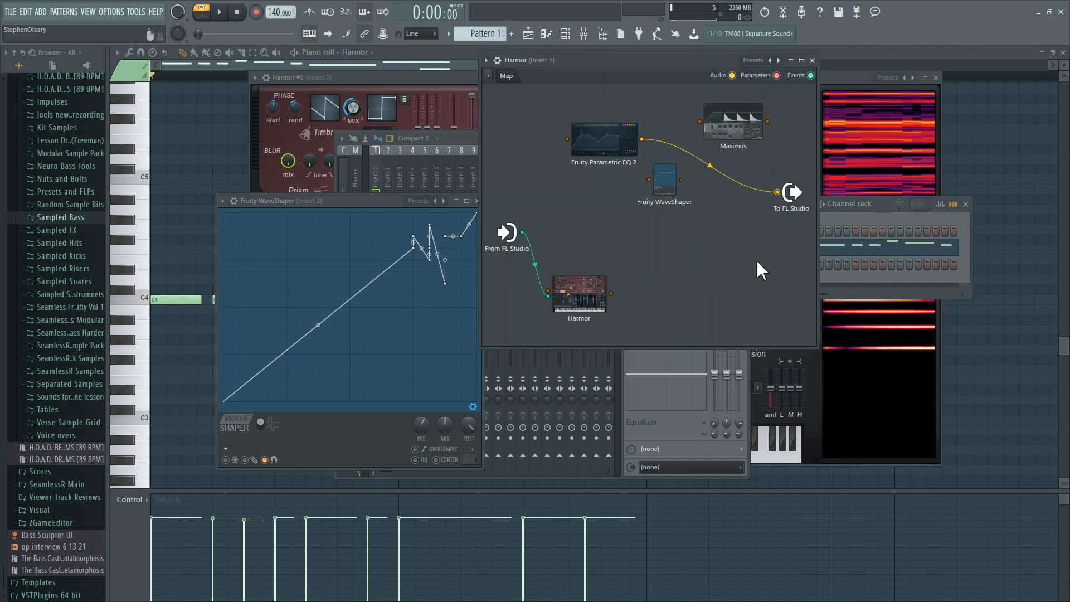
{"action": "left_click", "coordinate": [602, 300]}
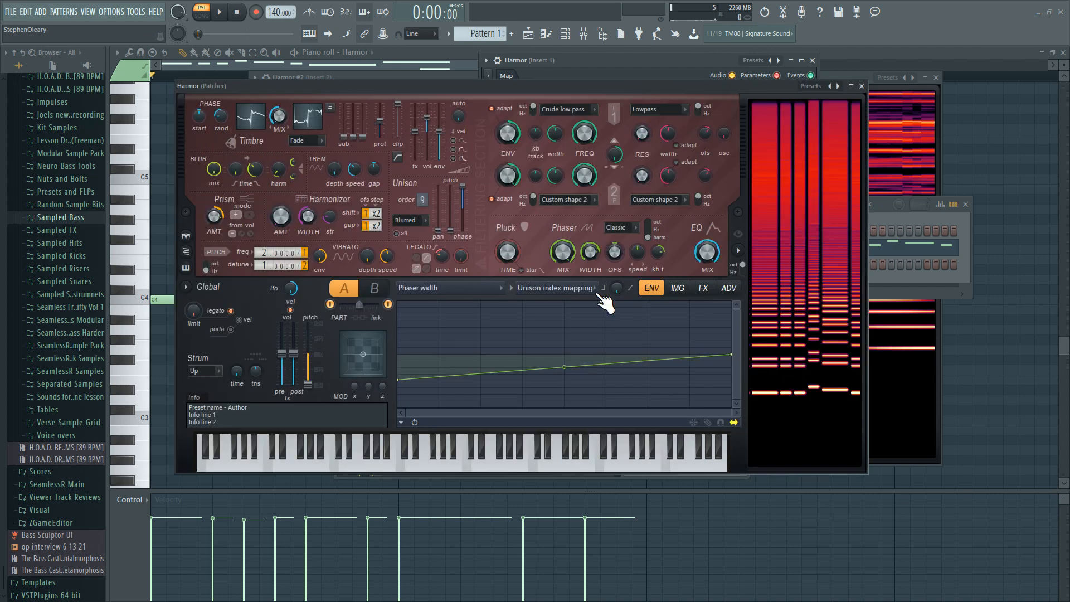
Step: Examine the phaser width mappings, covering Unison index and Random in part A and Keyboard in part B
{"action": "left_click", "coordinate": [602, 296]}
{"action": "left_click", "coordinate": [442, 431]}
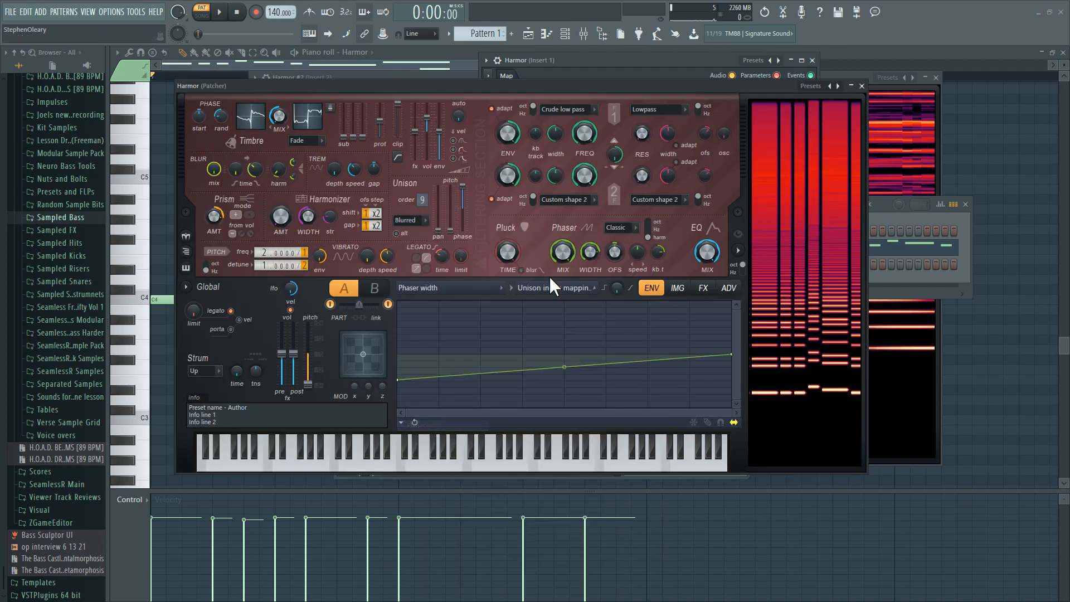
{"action": "left_click", "coordinate": [573, 288]}
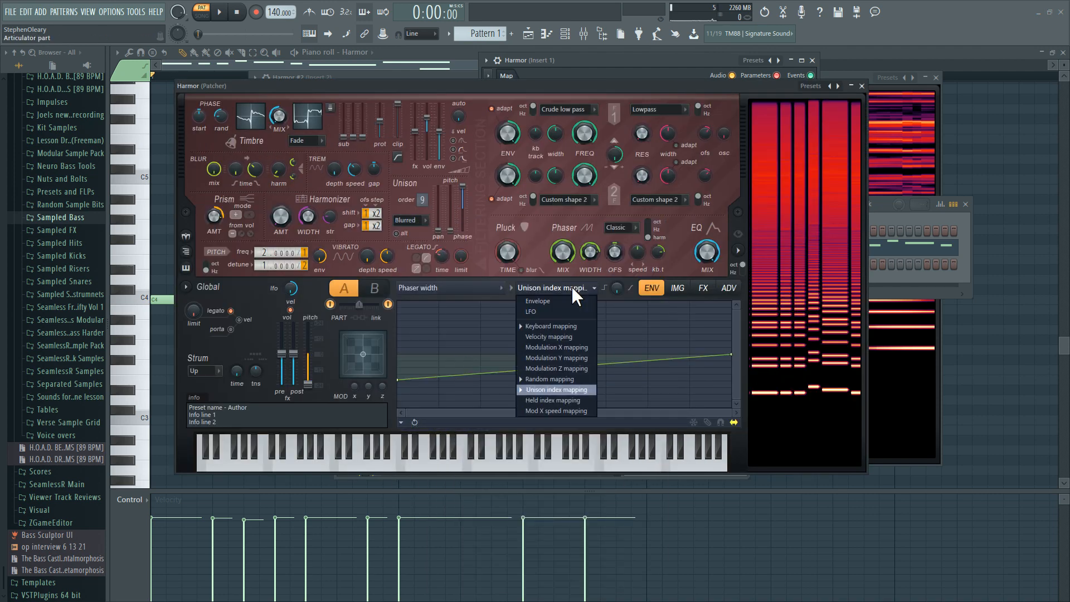
{"action": "left_click", "coordinate": [549, 379]}
{"action": "left_click", "coordinate": [379, 294]}
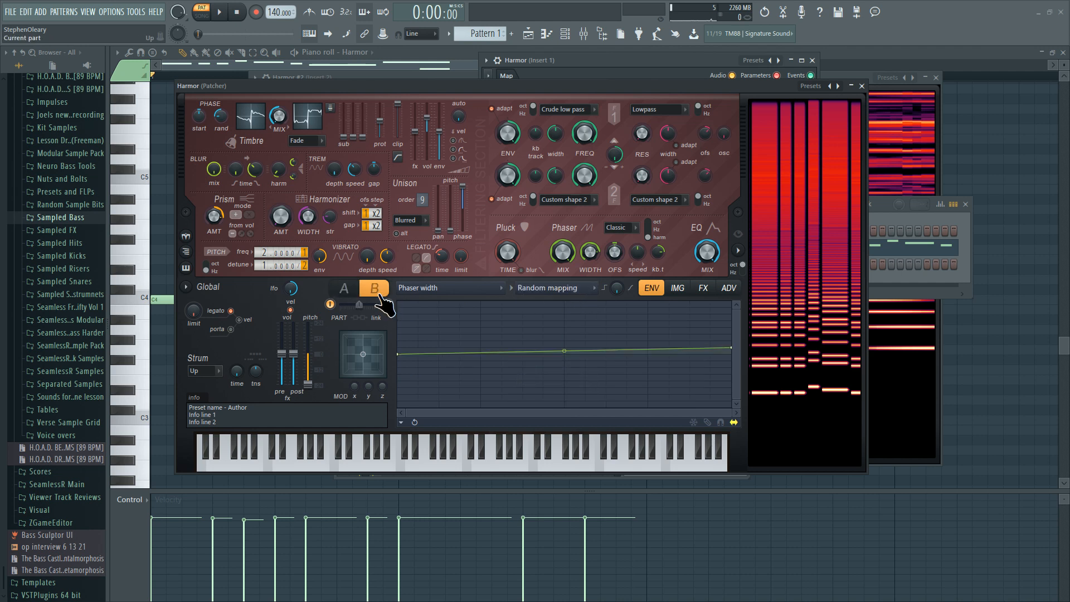
{"action": "left_click", "coordinate": [552, 289]}
{"action": "left_click", "coordinate": [552, 301]}
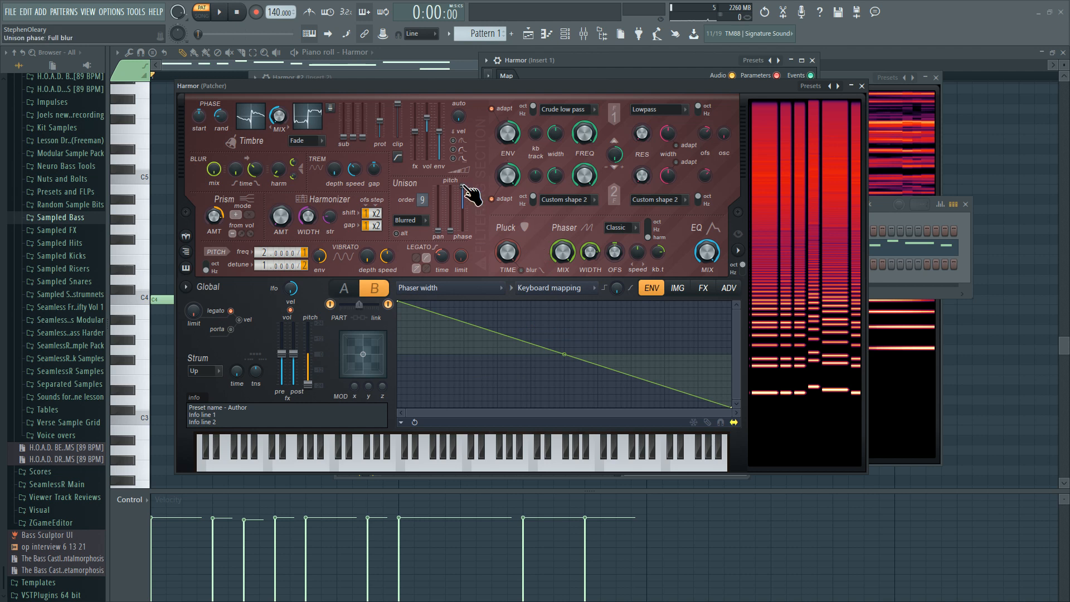
Step: Open the Unison phase articulator in part B and display its Unison index mapping curve
{"action": "right_click", "coordinate": [465, 192]}
{"action": "left_click", "coordinate": [485, 219]}
{"action": "left_click", "coordinate": [575, 289]}
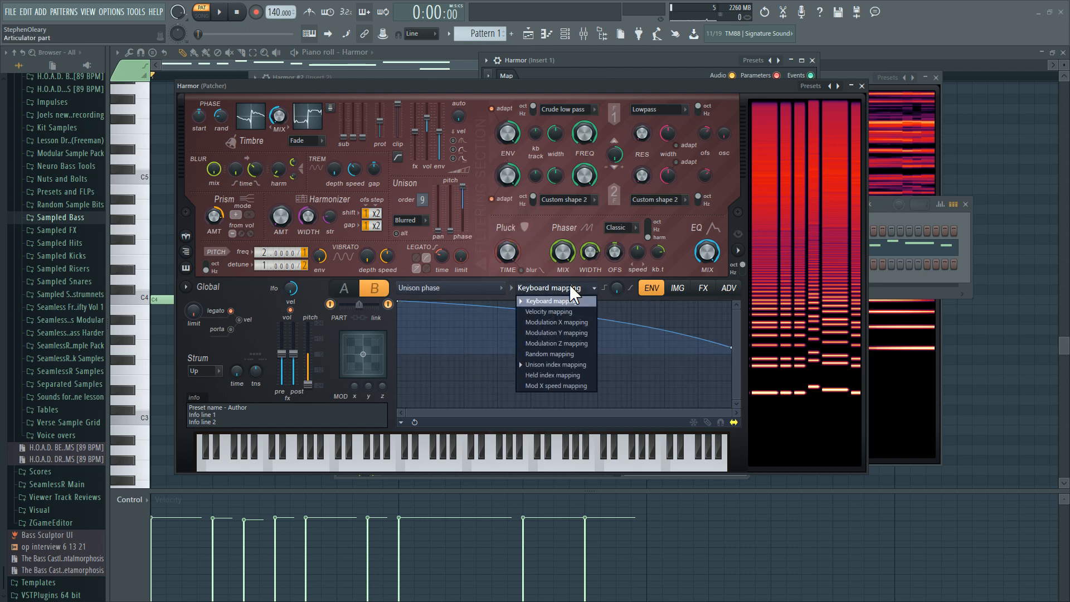
{"action": "left_click", "coordinate": [557, 366]}
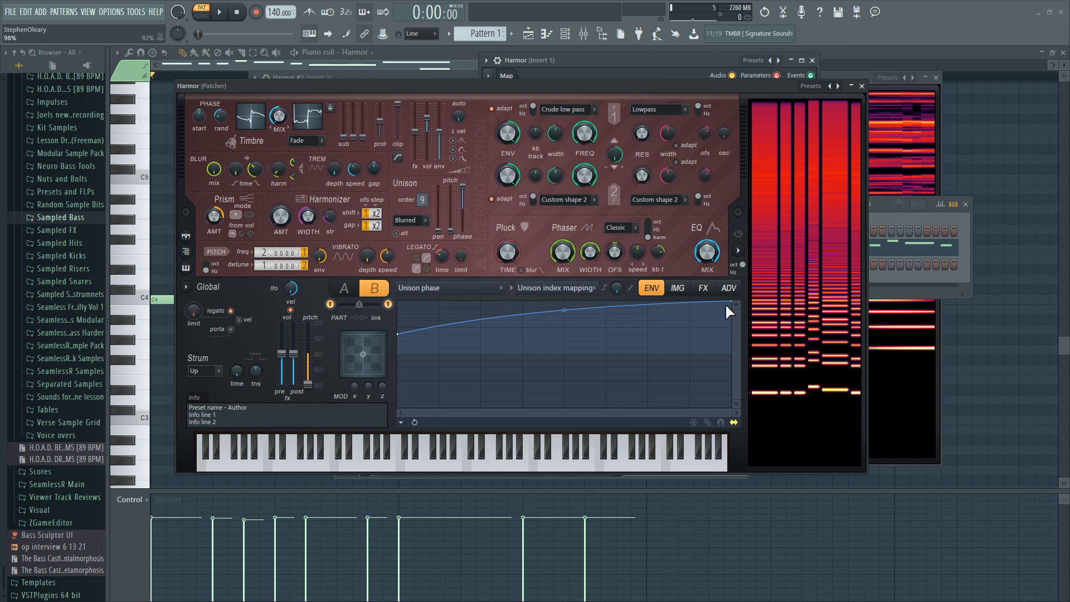
{"action": "right_click", "coordinate": [463, 192]}
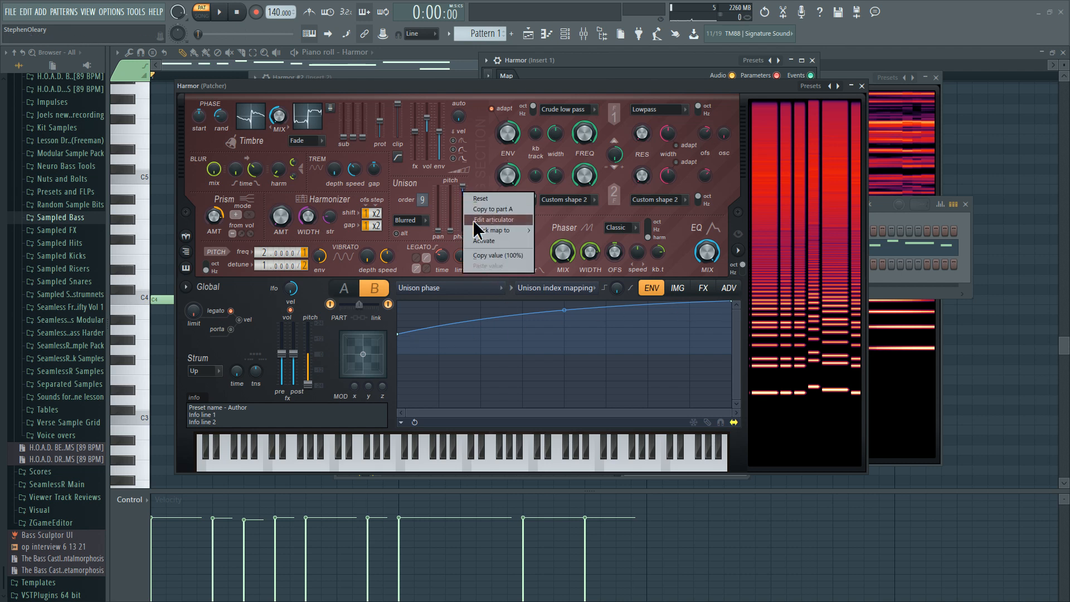
{"action": "left_click", "coordinate": [475, 222]}
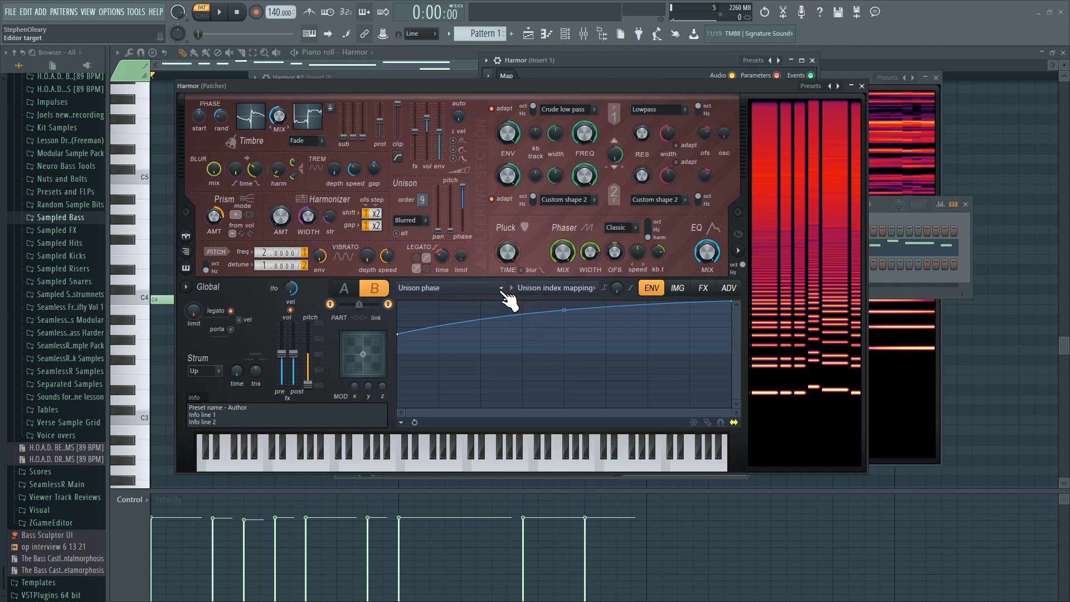
Step: Display the Harmonic phase curve in part B's editor for comparison
{"action": "left_click", "coordinate": [501, 289]}
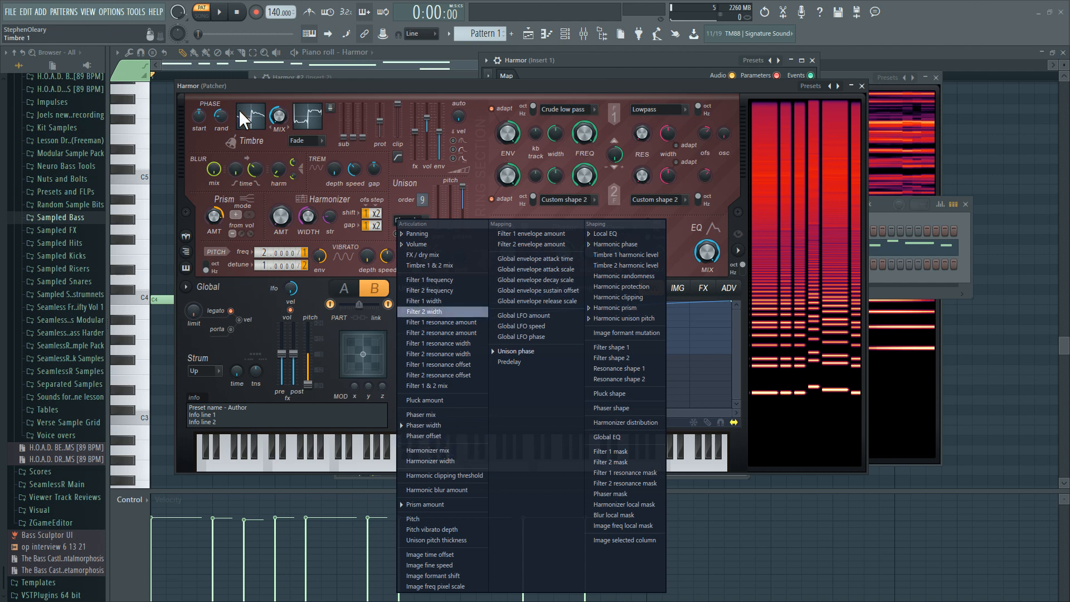
{"action": "right_click", "coordinate": [224, 118]}
{"action": "left_click", "coordinate": [504, 290]}
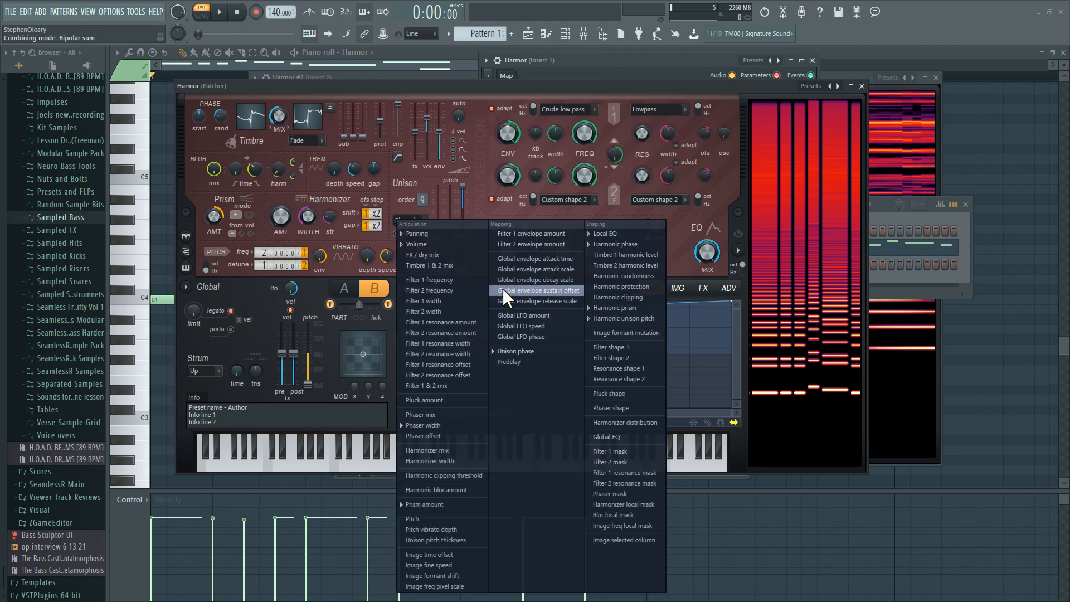
{"action": "left_click", "coordinate": [641, 245]}
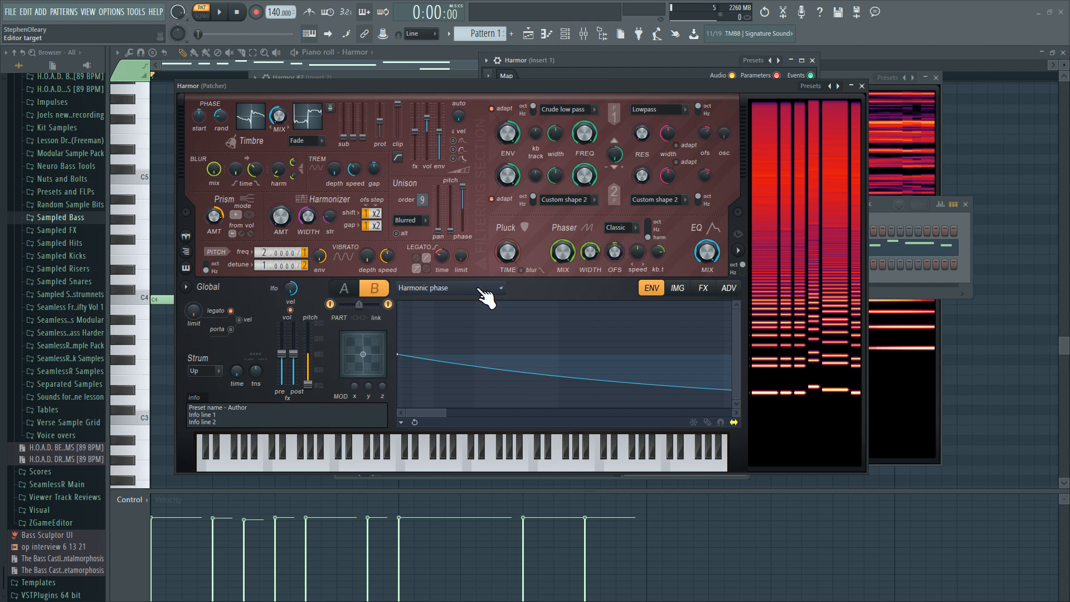
{"action": "left_click", "coordinate": [485, 293]}
{"action": "left_click", "coordinate": [476, 186]}
Step: Return to the Unison phase's Unison index mapping and compare its curve in parts B and A
{"action": "right_click", "coordinate": [468, 194]}
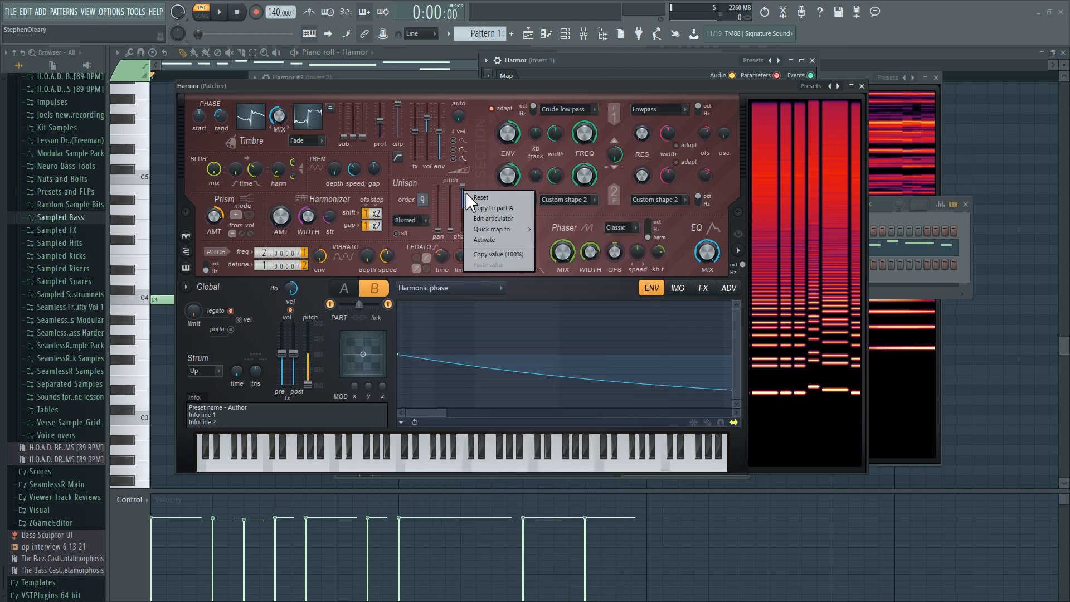
{"action": "left_click", "coordinate": [493, 219]}
{"action": "left_click", "coordinate": [549, 288]}
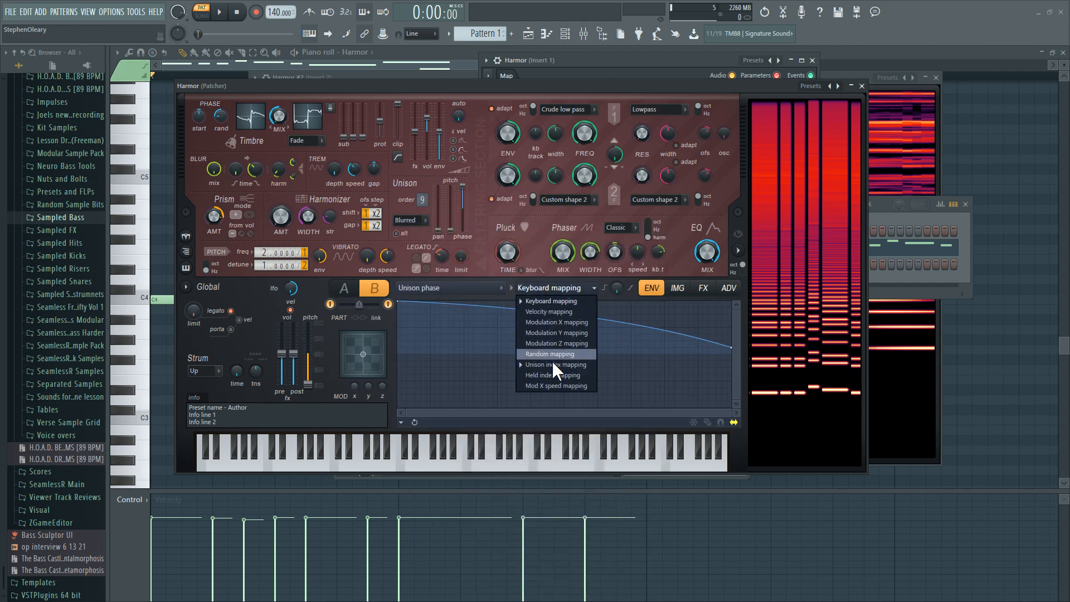
{"action": "left_click", "coordinate": [553, 365]}
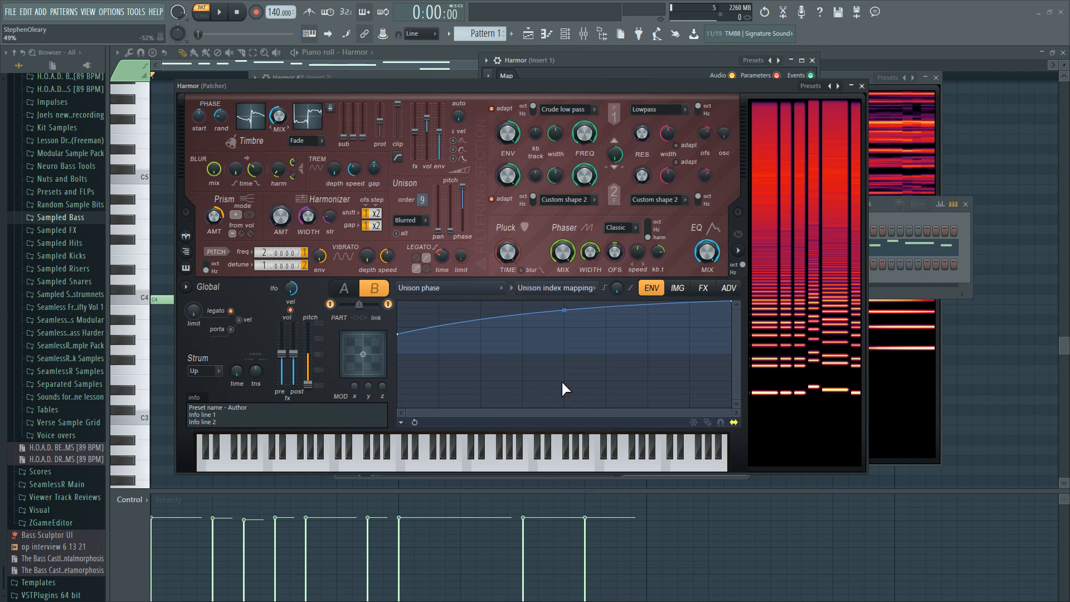
{"action": "left_click", "coordinate": [537, 293]}
{"action": "left_click", "coordinate": [520, 254]}
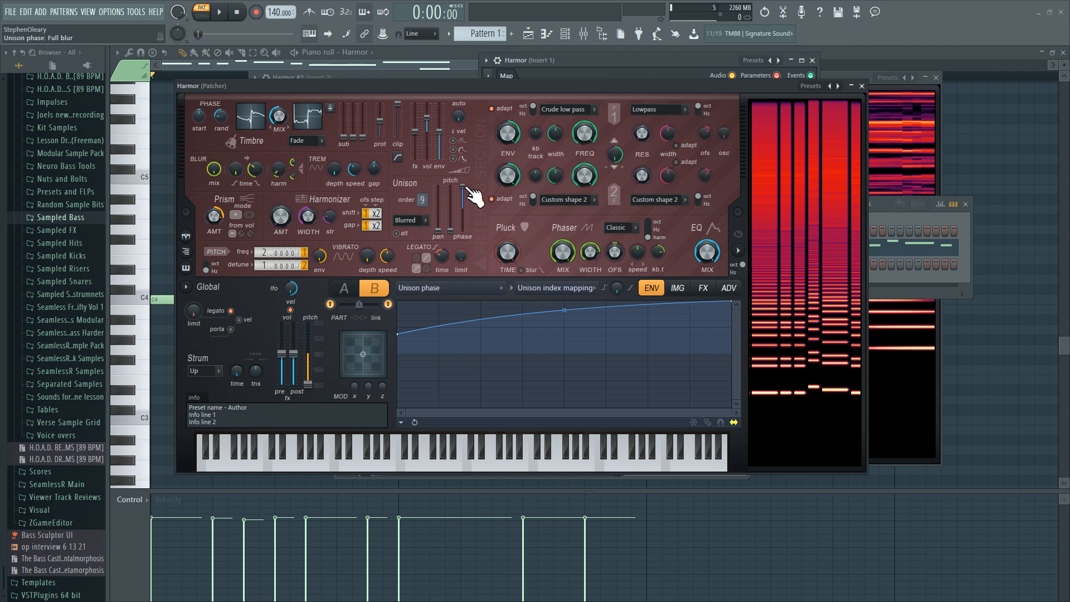
{"action": "left_click", "coordinate": [343, 287]}
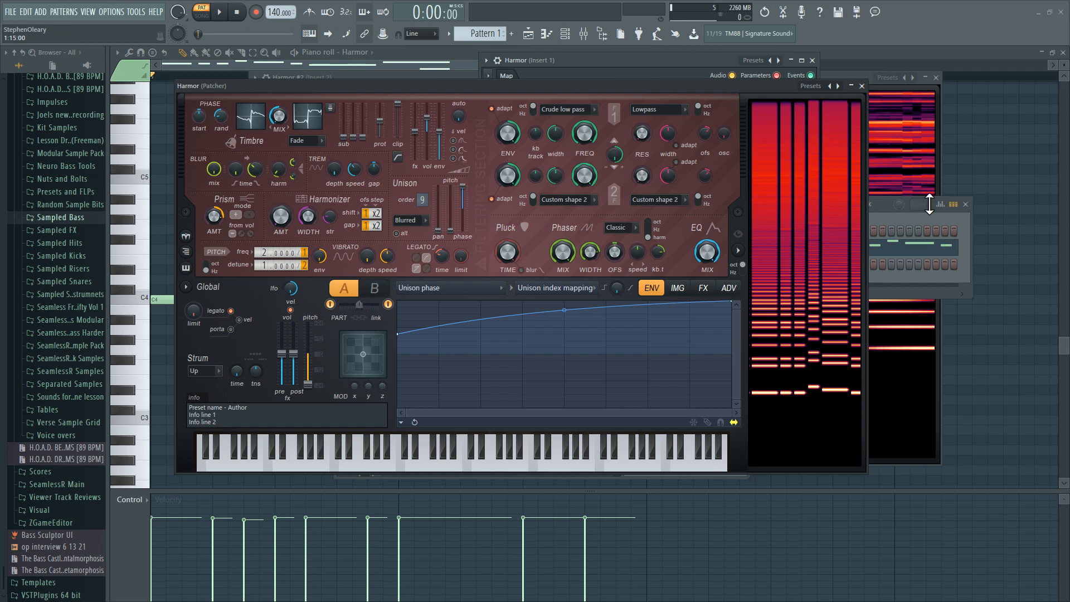
Step: Close the Patcher's Harmor editor and bring up Harmor #2, moving its window clear of the channel rack
{"action": "left_click", "coordinate": [942, 186]}
{"action": "left_click", "coordinate": [862, 86]}
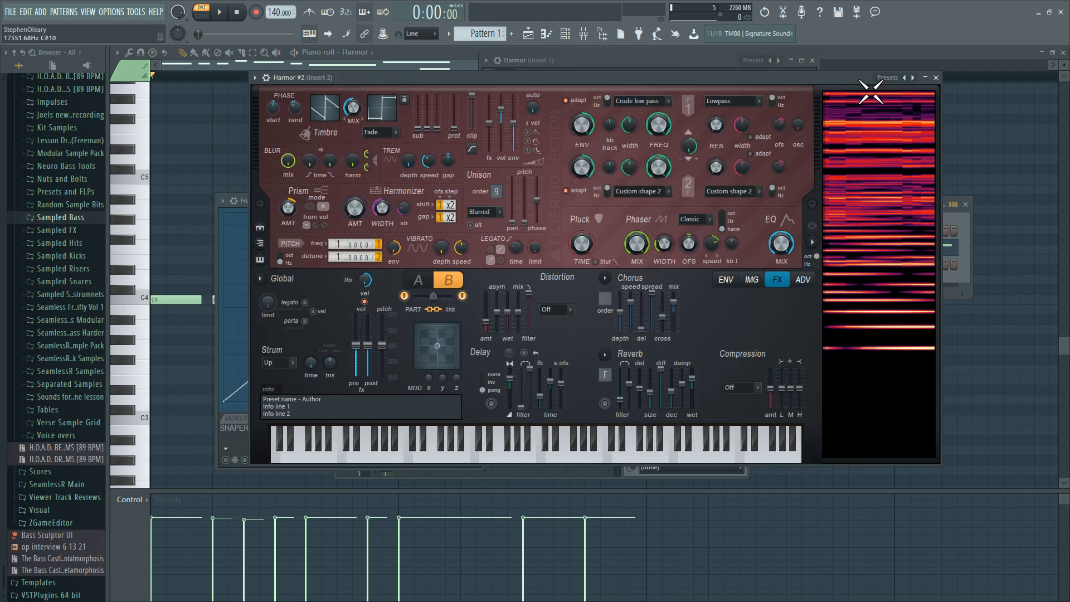
{"action": "left_click_drag", "start_coordinate": [674, 80], "coordinate": [654, 121]}
{"action": "left_click", "coordinate": [571, 37]}
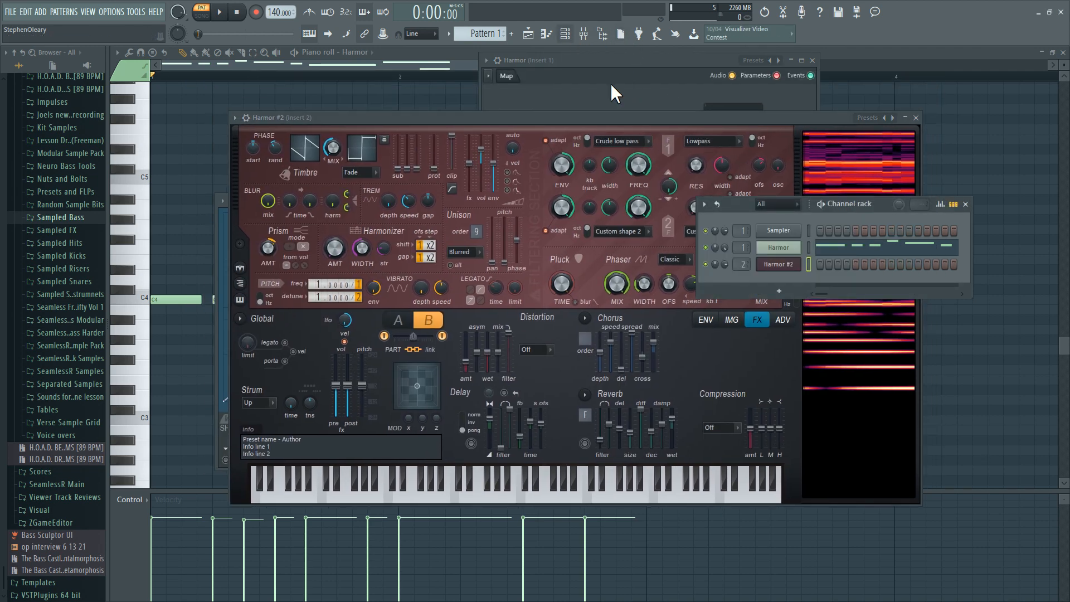
{"action": "left_click", "coordinate": [792, 265]}
{"action": "left_click_drag", "start_coordinate": [529, 116], "coordinate": [444, 91]}
Step: Raise Harmor #2's unison phase to maximum and open its Unison index mapping for part B
{"action": "left_click_drag", "start_coordinate": [445, 216], "coordinate": [443, 191]}
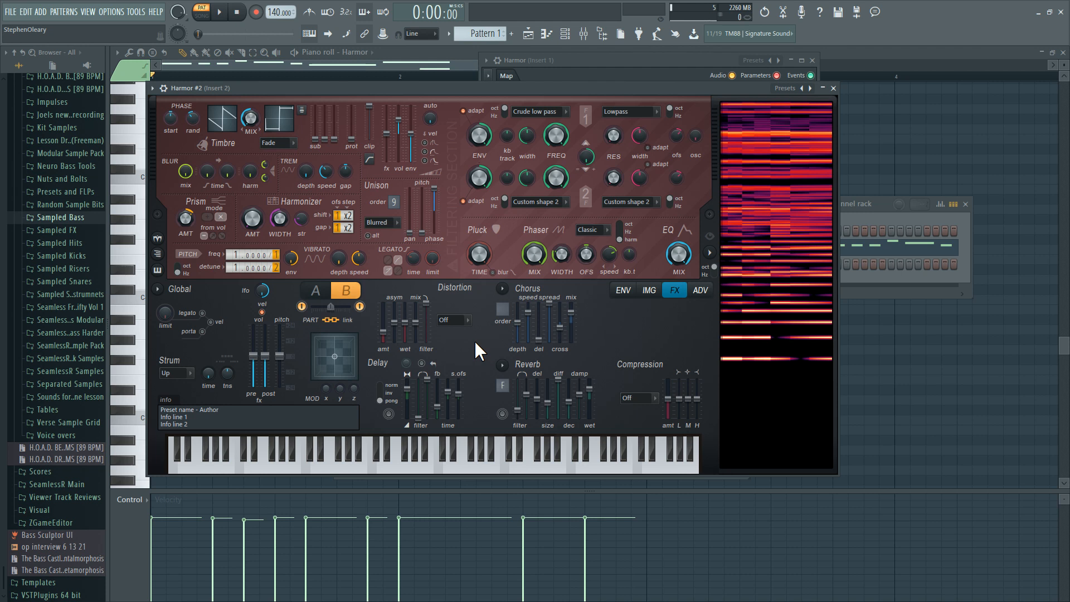
{"action": "left_click_drag", "start_coordinate": [441, 193], "coordinate": [439, 193]}
{"action": "right_click", "coordinate": [440, 193]}
{"action": "left_click", "coordinate": [482, 233]}
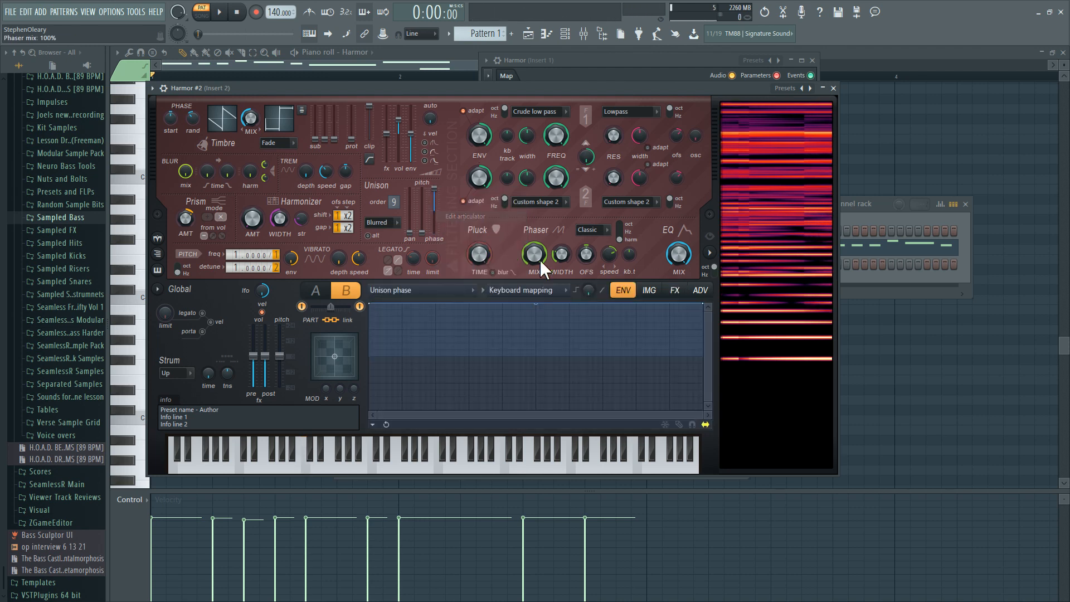
{"action": "left_click", "coordinate": [523, 290]}
{"action": "left_click", "coordinate": [534, 366]}
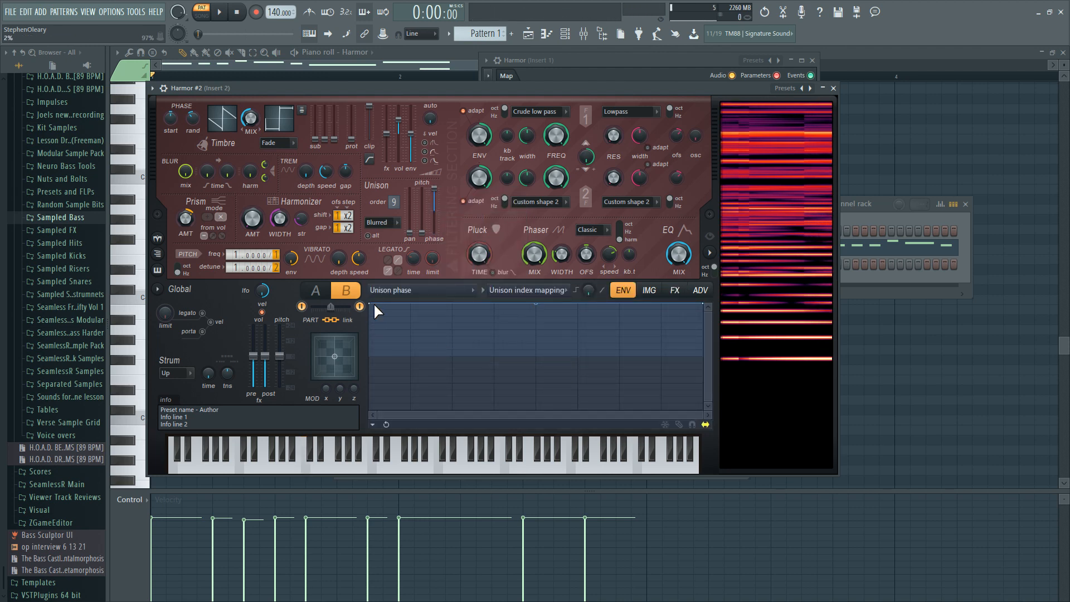
Step: Shape part B's Unison phase curve to start near the midline, peak, dip and rise to full, and copy it to part A
{"action": "left_click_drag", "start_coordinate": [379, 306], "coordinate": [389, 356]}
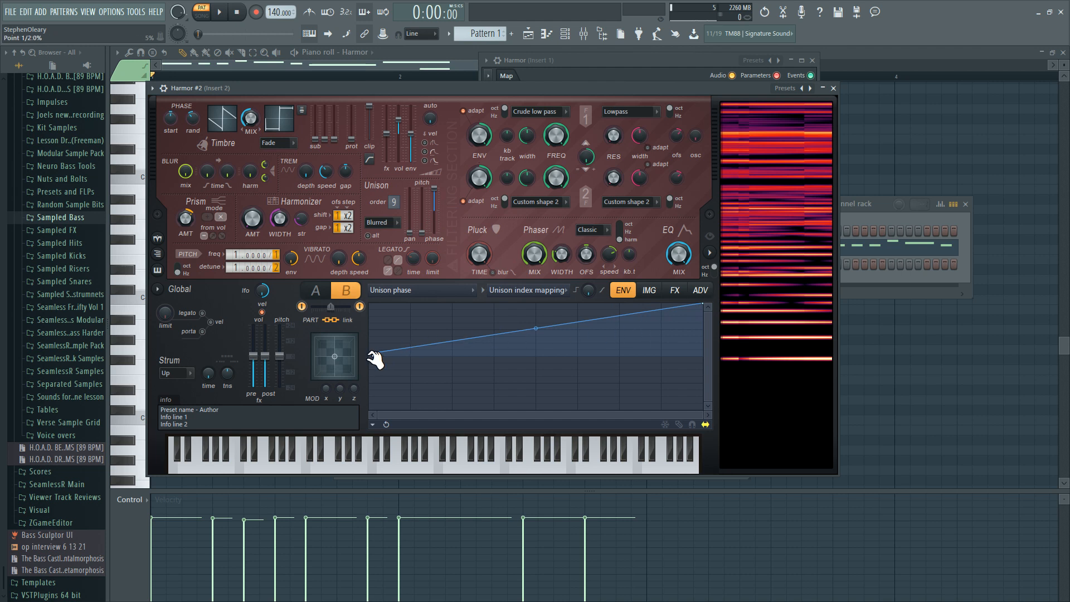
{"action": "left_click_drag", "start_coordinate": [535, 329], "coordinate": [535, 319]}
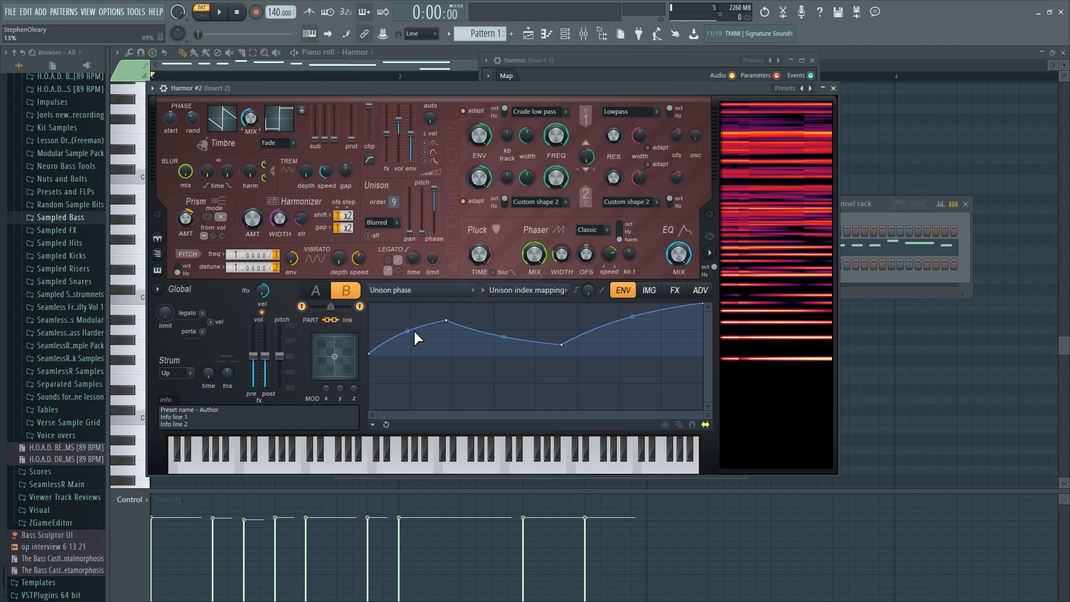
{"action": "left_click", "coordinate": [373, 424]}
{"action": "left_click", "coordinate": [436, 496]}
{"action": "left_click", "coordinate": [313, 292]}
Step: Audition Harmor #2 with several low notes on its keyboard and close its window
{"action": "key", "text": "space"}
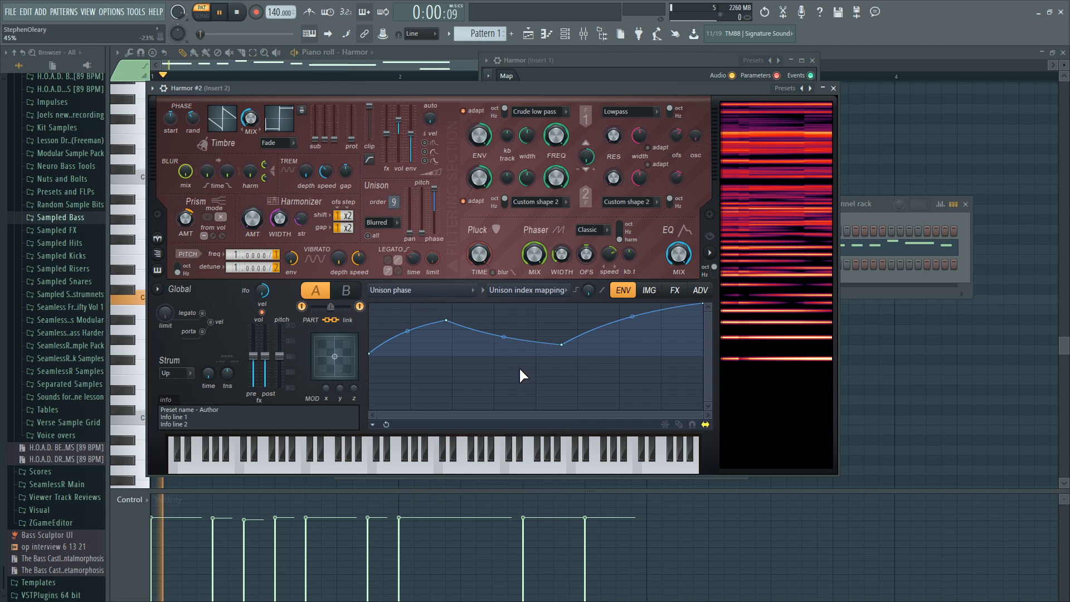
{"action": "key", "text": "space"}
{"action": "left_click", "coordinate": [304, 466]}
{"action": "left_click", "coordinate": [248, 468]}
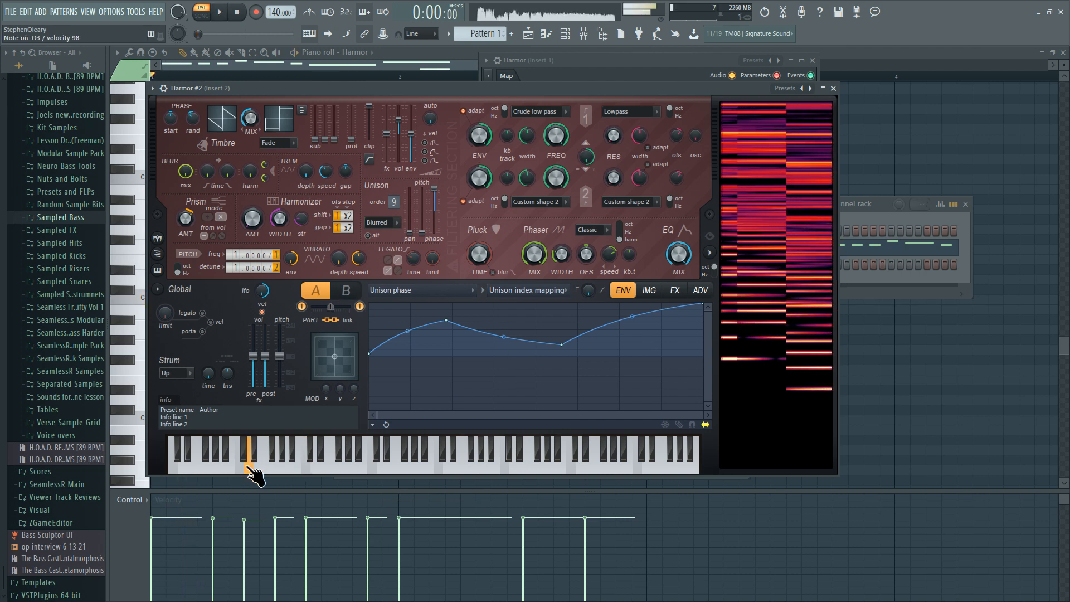
{"action": "left_click", "coordinate": [230, 469]}
{"action": "left_click", "coordinate": [195, 469]}
{"action": "left_click", "coordinate": [224, 469]}
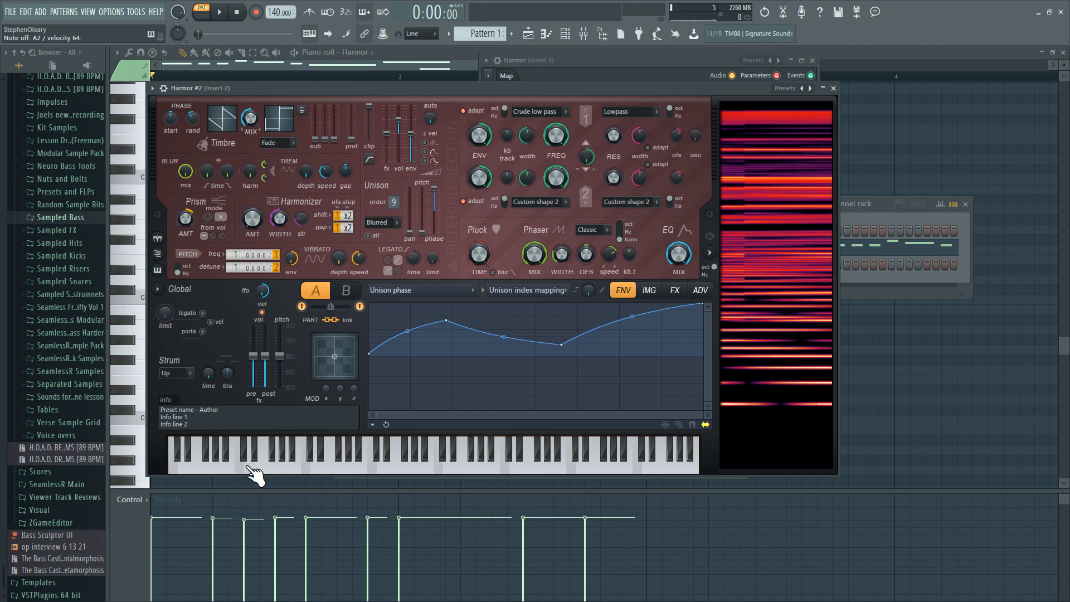
{"action": "left_click", "coordinate": [833, 88]}
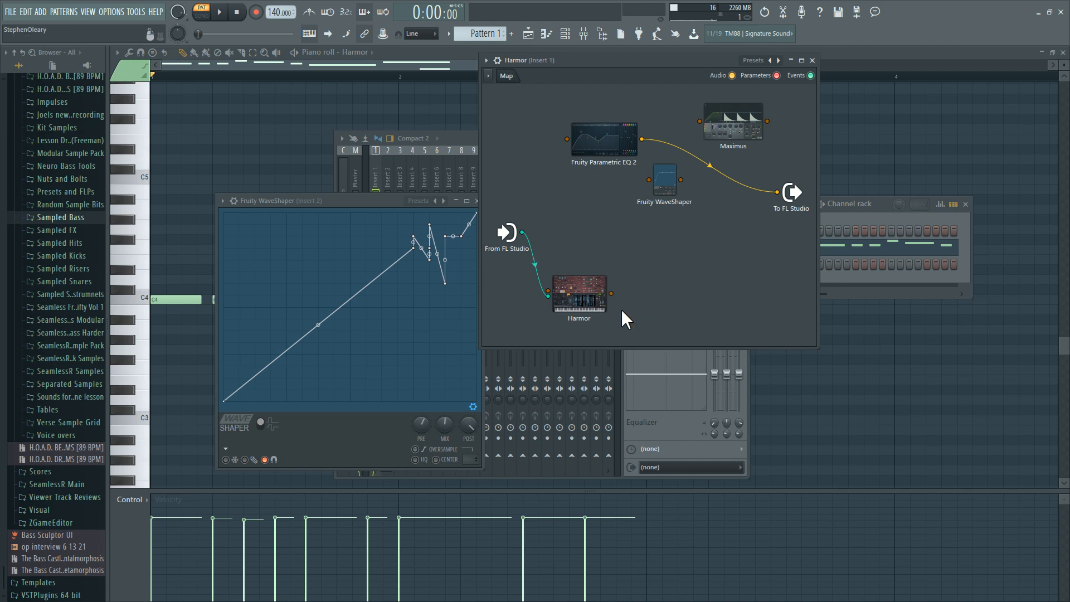
Step: Rewire the Patcher map so Harmor feeds Fruity WaveShaper into Maximus and out to FL Studio, leaving Fruity Parametric EQ 2 disconnected
{"action": "left_click_drag", "start_coordinate": [664, 202], "coordinate": [658, 250]}
{"action": "left_click_drag", "start_coordinate": [592, 296], "coordinate": [684, 244]}
{"action": "left_click_drag", "start_coordinate": [601, 288], "coordinate": [779, 193]}
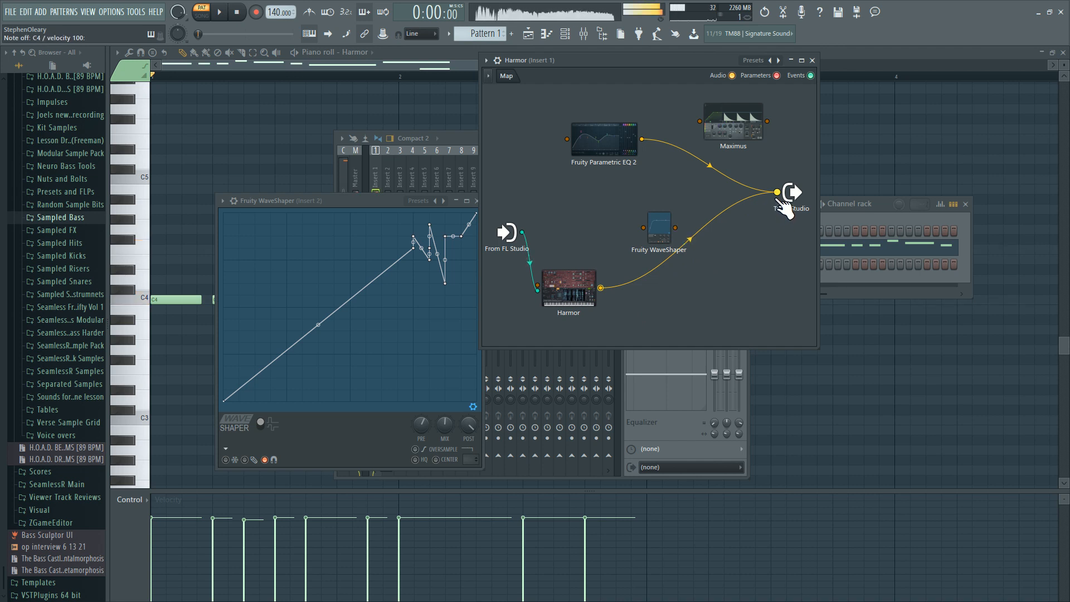
{"action": "left_click", "coordinate": [777, 195]}
{"action": "left_click_drag", "start_coordinate": [776, 193], "coordinate": [759, 206]}
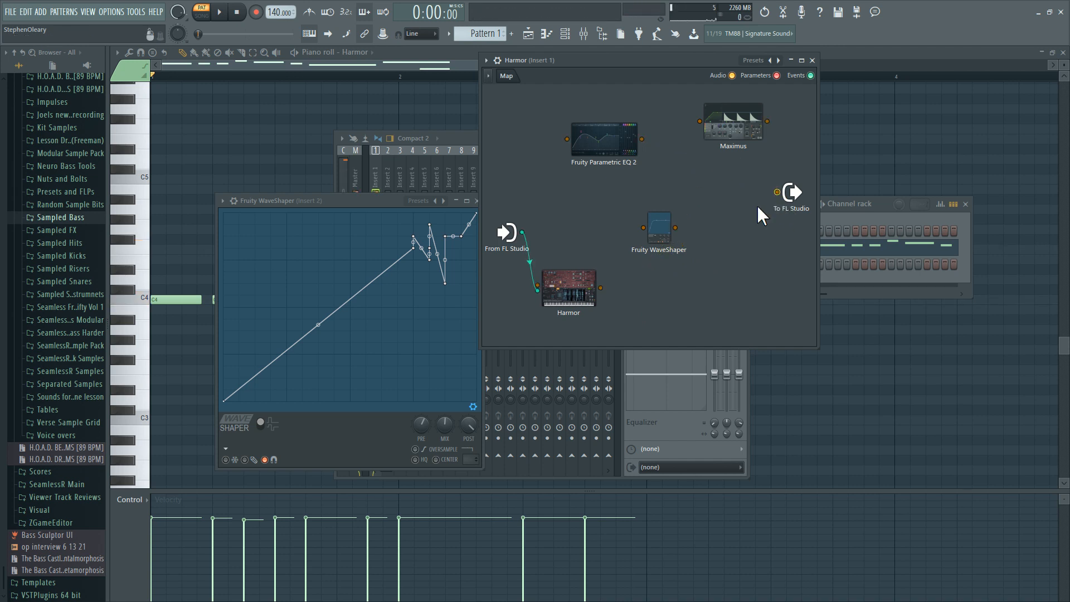
{"action": "left_click_drag", "start_coordinate": [601, 288], "coordinate": [778, 192]}
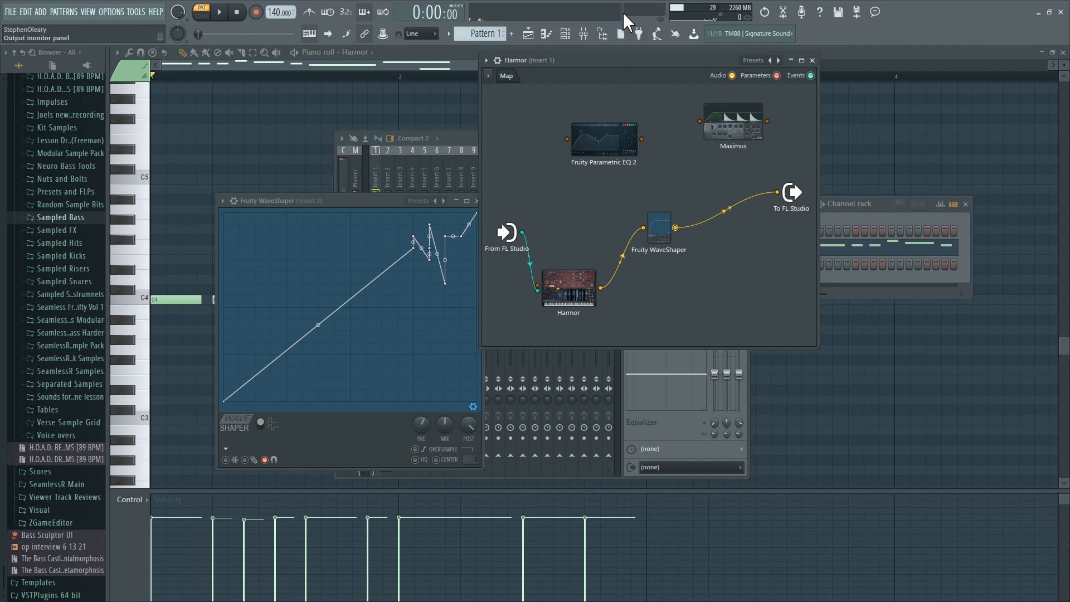
{"action": "left_click_drag", "start_coordinate": [777, 193], "coordinate": [699, 121]}
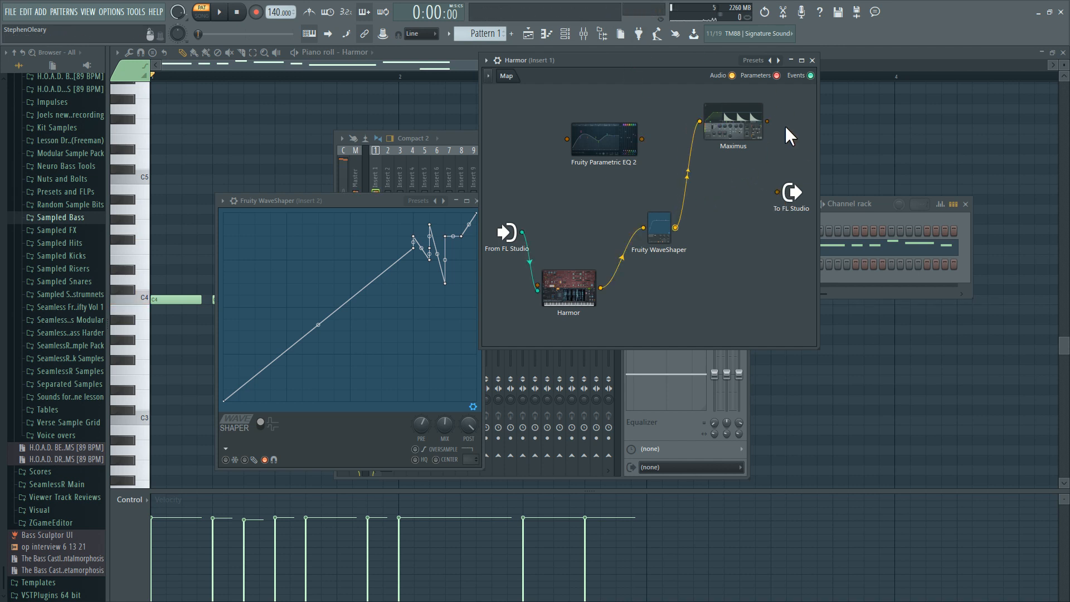
{"action": "left_click_drag", "start_coordinate": [767, 121], "coordinate": [778, 192]}
Step: Open Maximus from the Patcher map, move its window over the map and compare its low and mid bands
{"action": "left_click", "coordinate": [734, 129]}
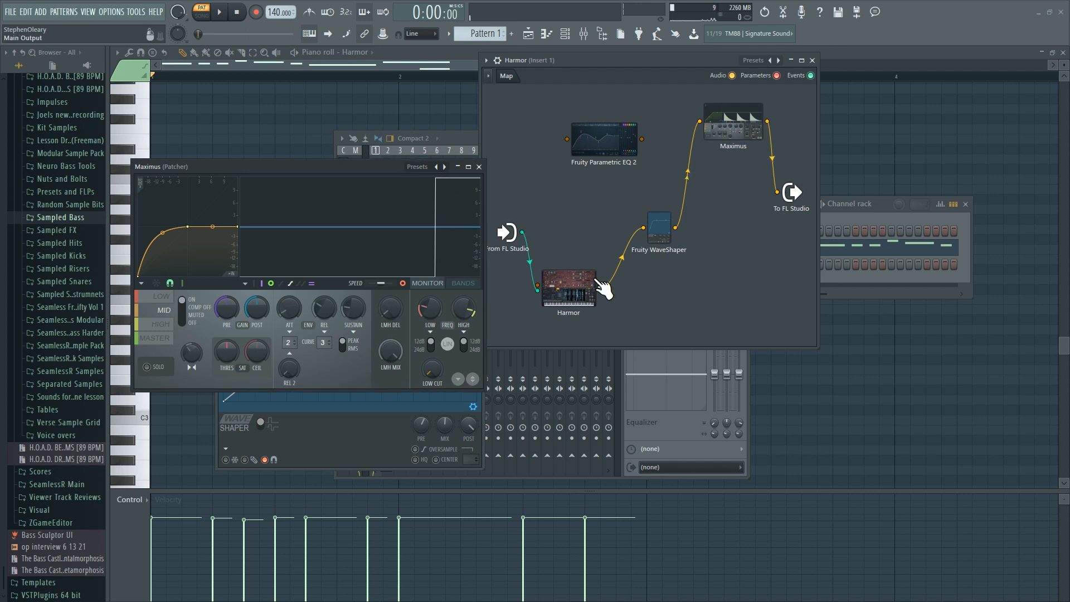
{"action": "left_click_drag", "start_coordinate": [340, 165], "coordinate": [585, 133]}
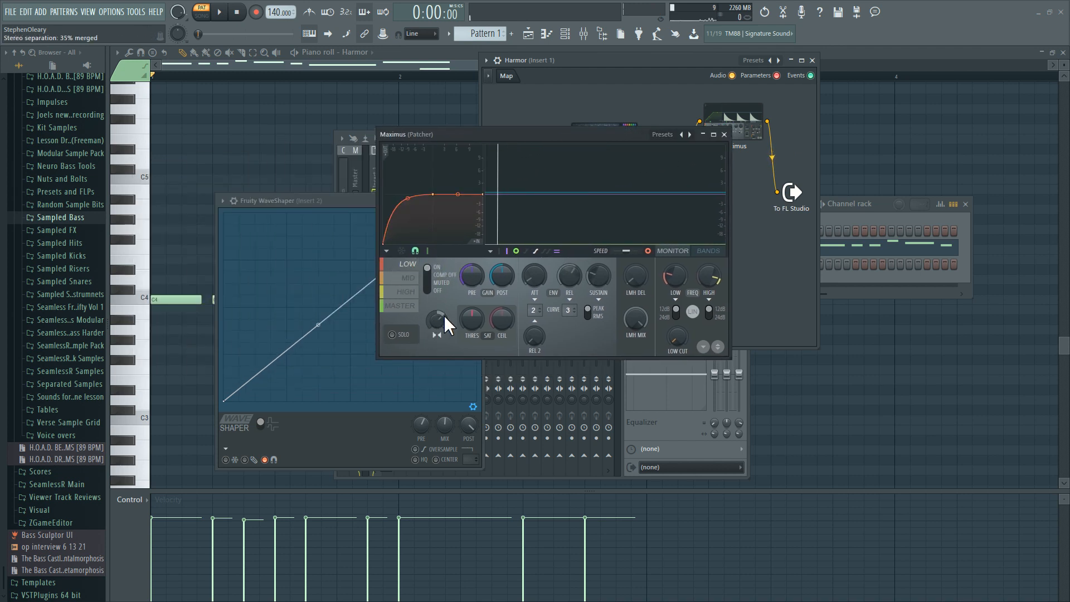
{"action": "left_click", "coordinate": [402, 278]}
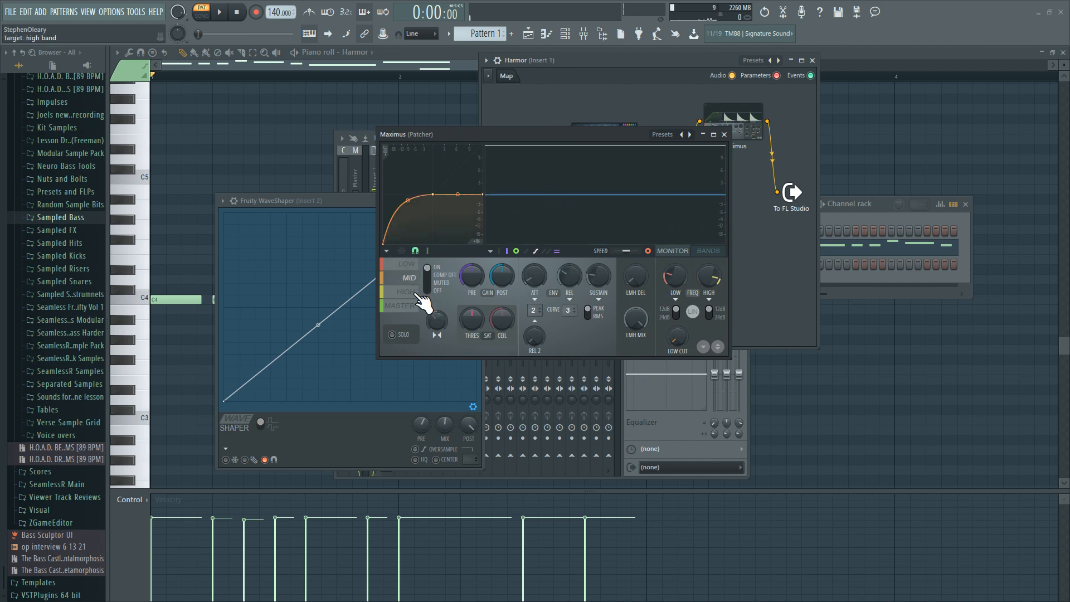
{"action": "left_click", "coordinate": [409, 265]}
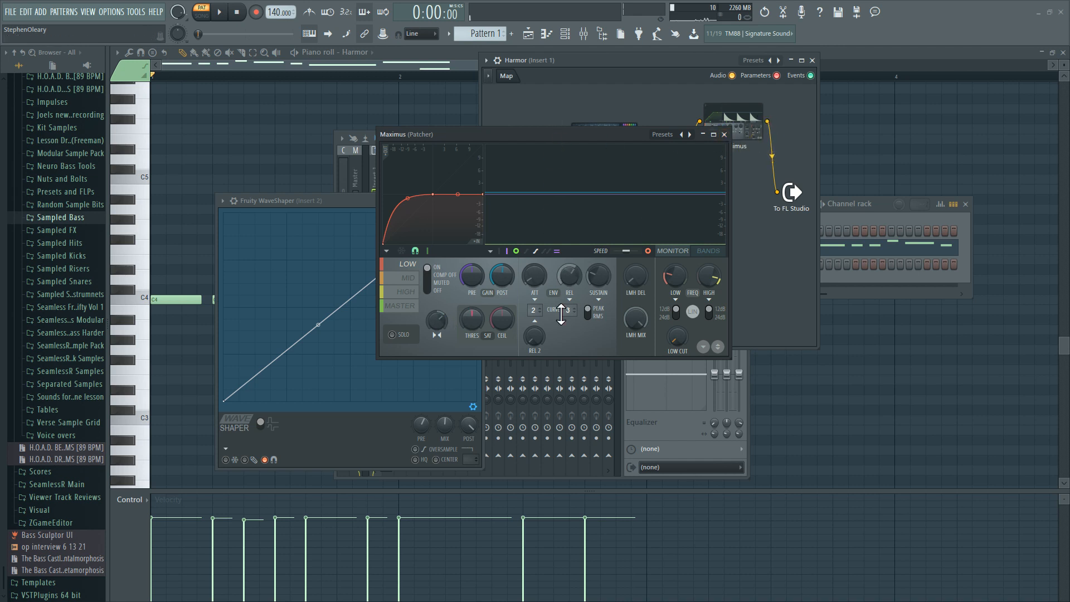
Step: Audition the processed bass with several notes through Maximus and move the Fruity WaveShaper window aside
{"action": "key", "text": "z"}
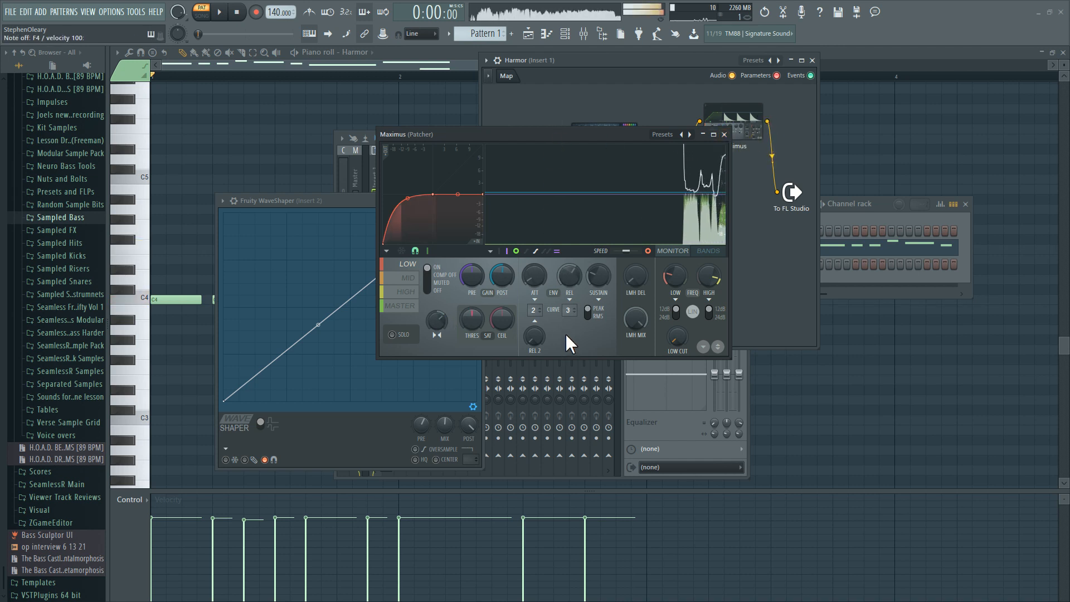
{"action": "key", "text": "e"}
{"action": "key", "text": "b"}
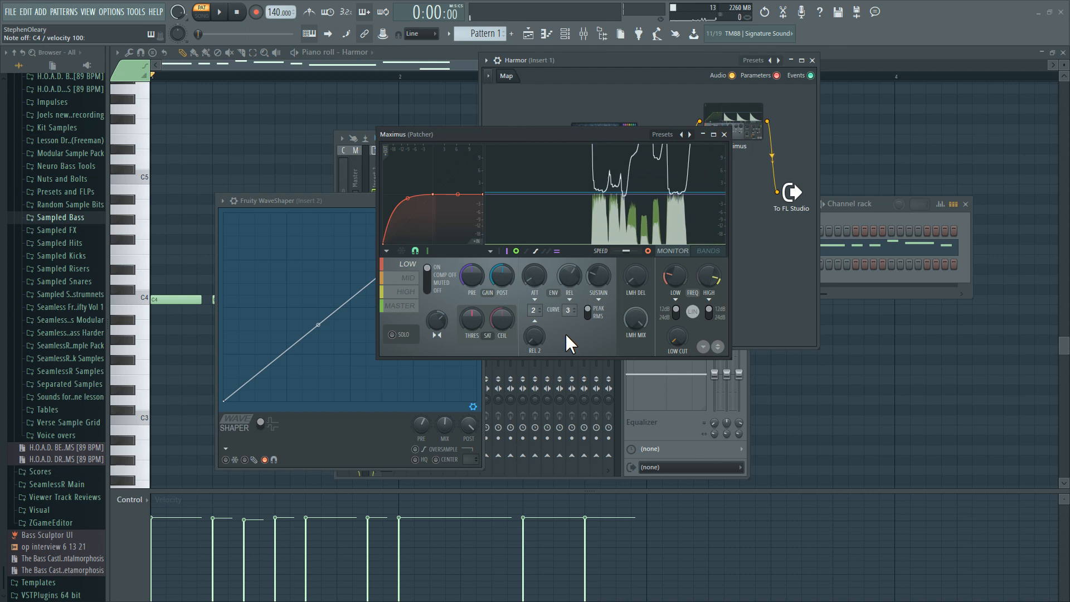
{"action": "key", "text": "space"}
{"action": "left_click_drag", "start_coordinate": [327, 200], "coordinate": [754, 199]}
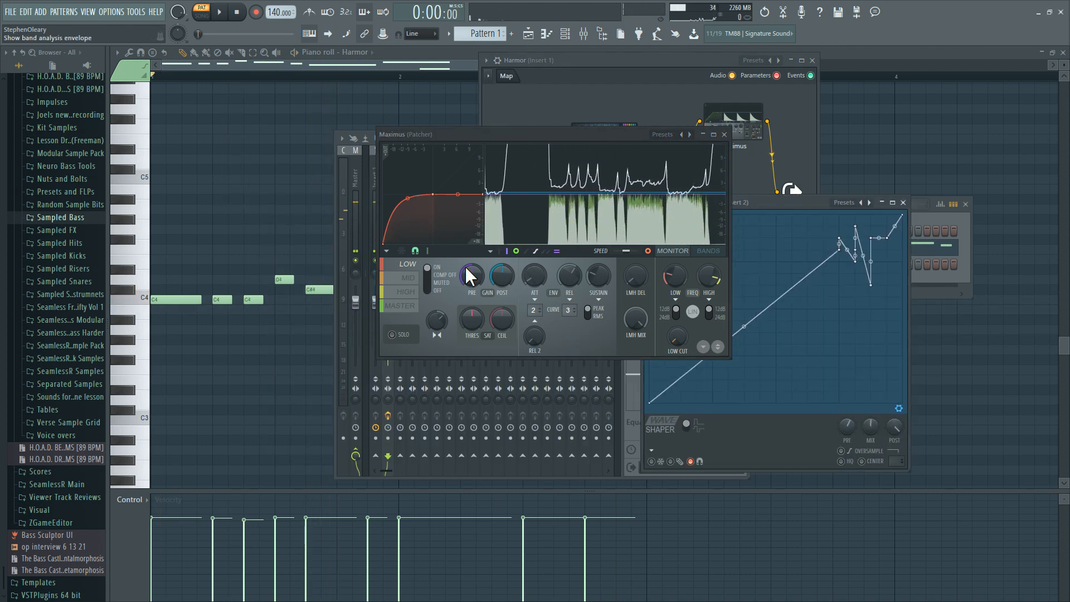
{"action": "key", "text": "space"}
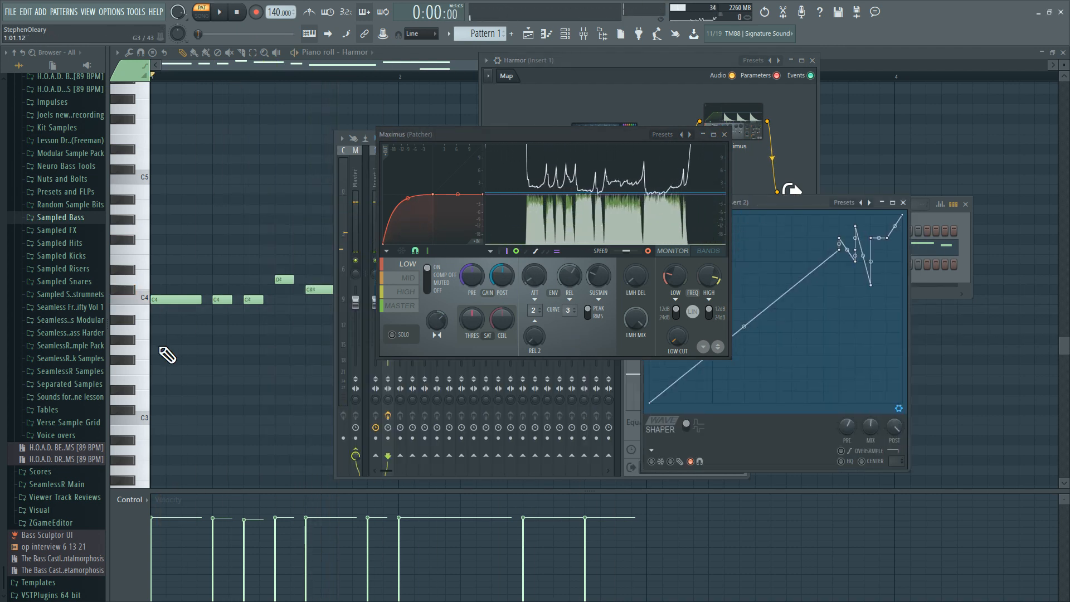
Step: Audition C4 and several lower notes on the piano roll's keyboard while watching the Maximus analysis
{"action": "left_click", "coordinate": [148, 300]}
{"action": "left_click", "coordinate": [145, 353]}
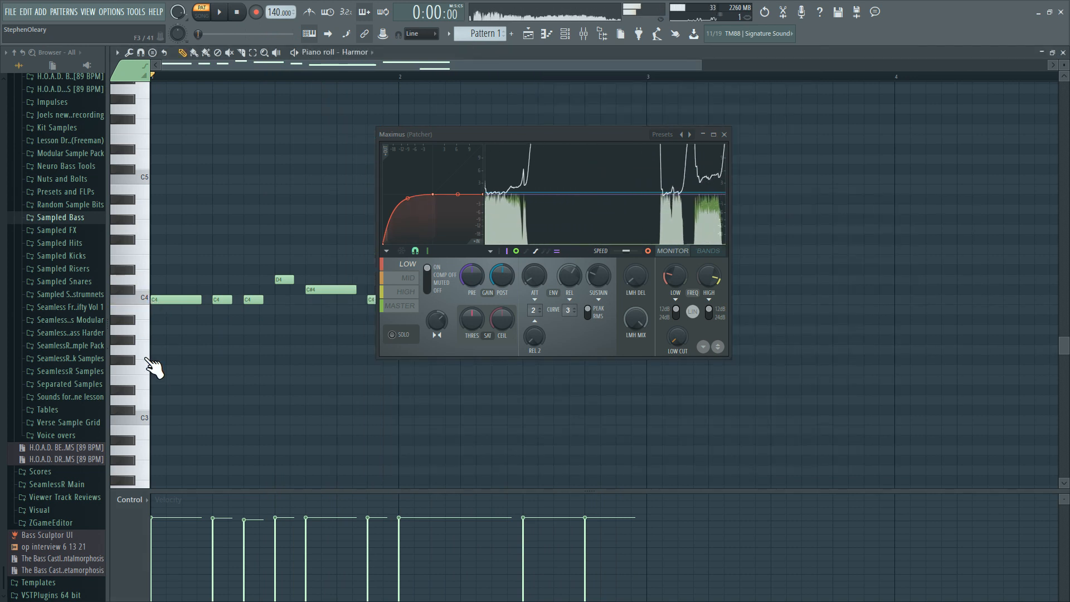
{"action": "left_click", "coordinate": [146, 345]}
{"action": "left_click", "coordinate": [137, 341]}
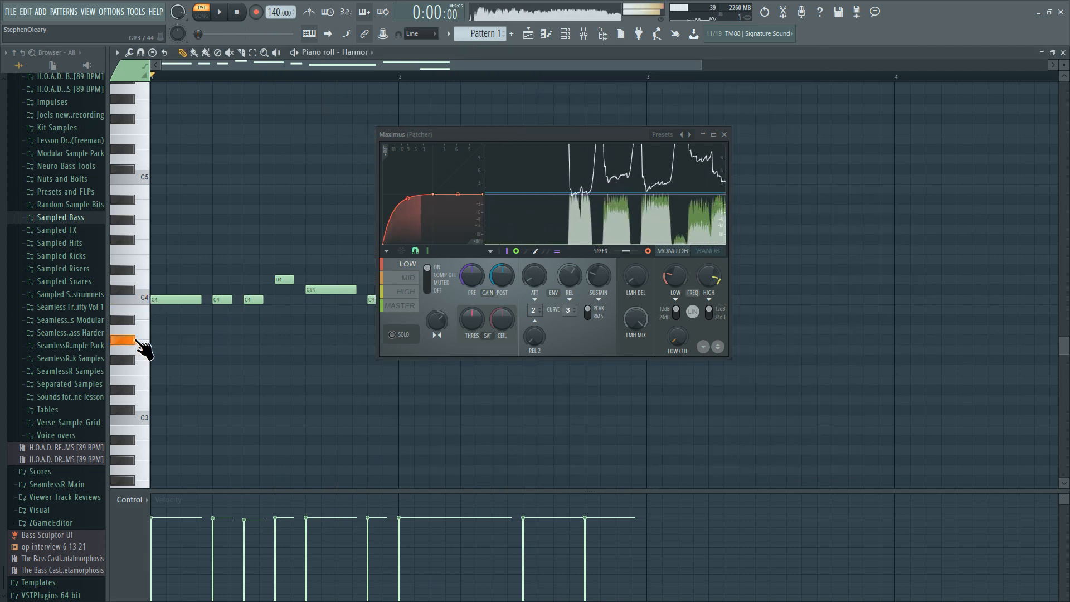
Step: Bring back the mixer, channel rack and Harmor's Patcher window, and arrange the map and Maximus side by side
{"action": "left_click", "coordinate": [584, 34]}
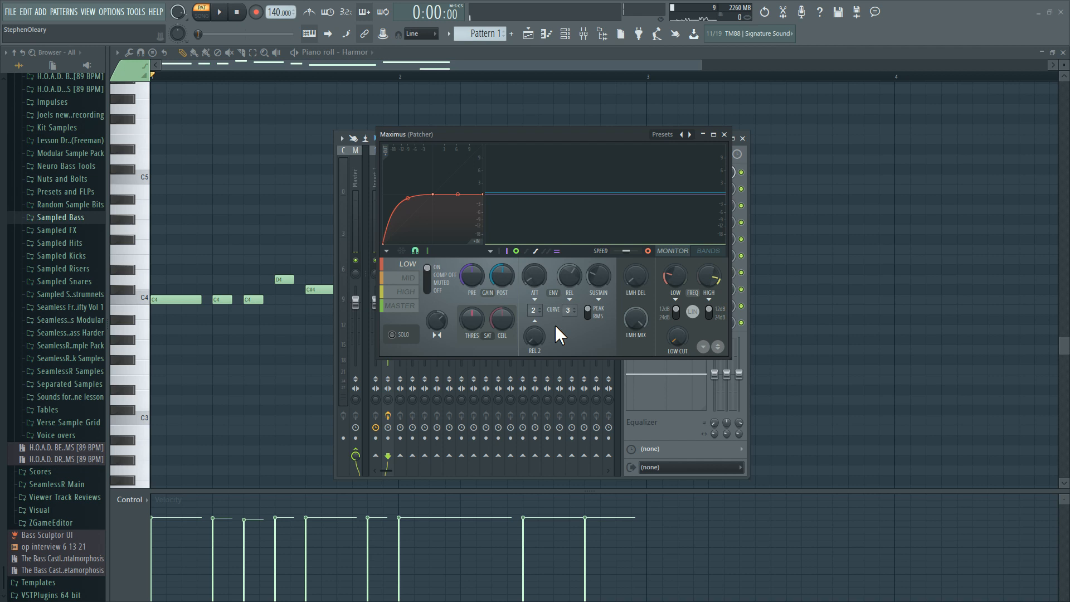
{"action": "left_click", "coordinate": [566, 35]}
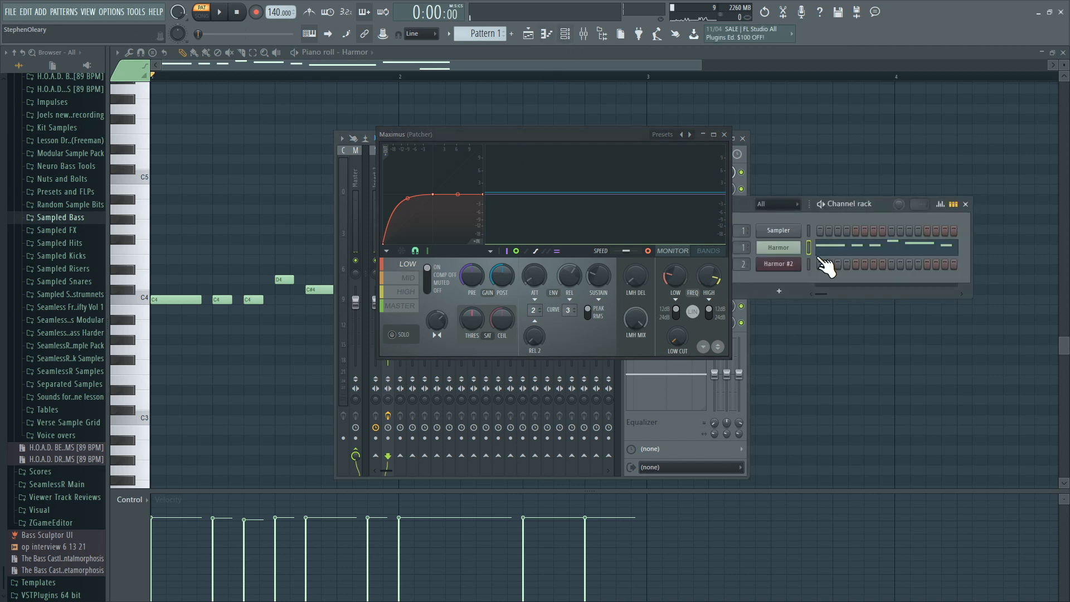
{"action": "left_click", "coordinate": [797, 254]}
{"action": "left_click_drag", "start_coordinate": [609, 141], "coordinate": [902, 179]}
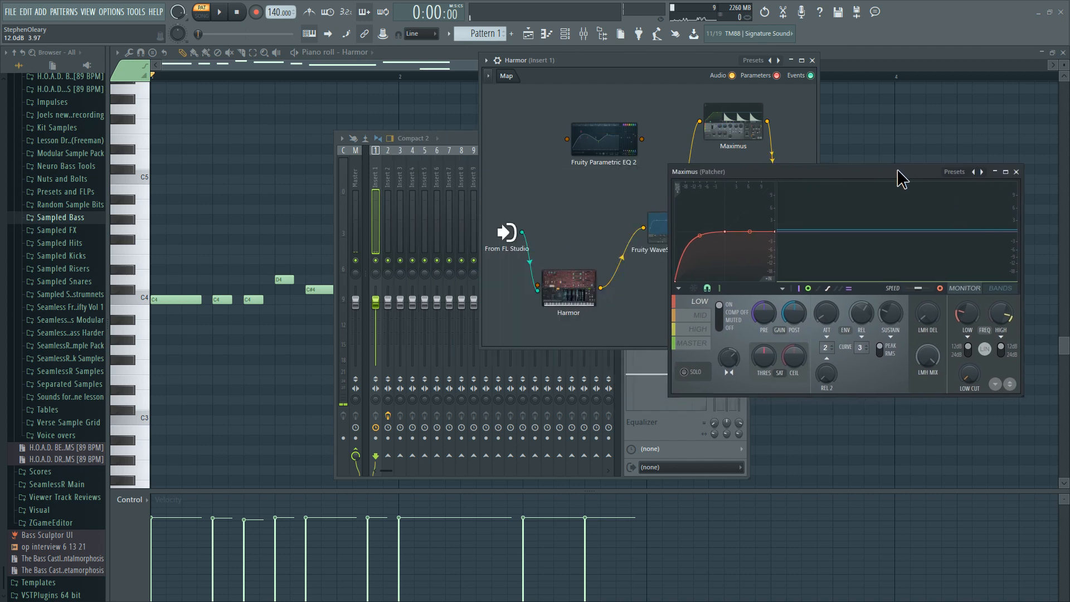
{"action": "left_click_drag", "start_coordinate": [656, 60], "coordinate": [434, 121]}
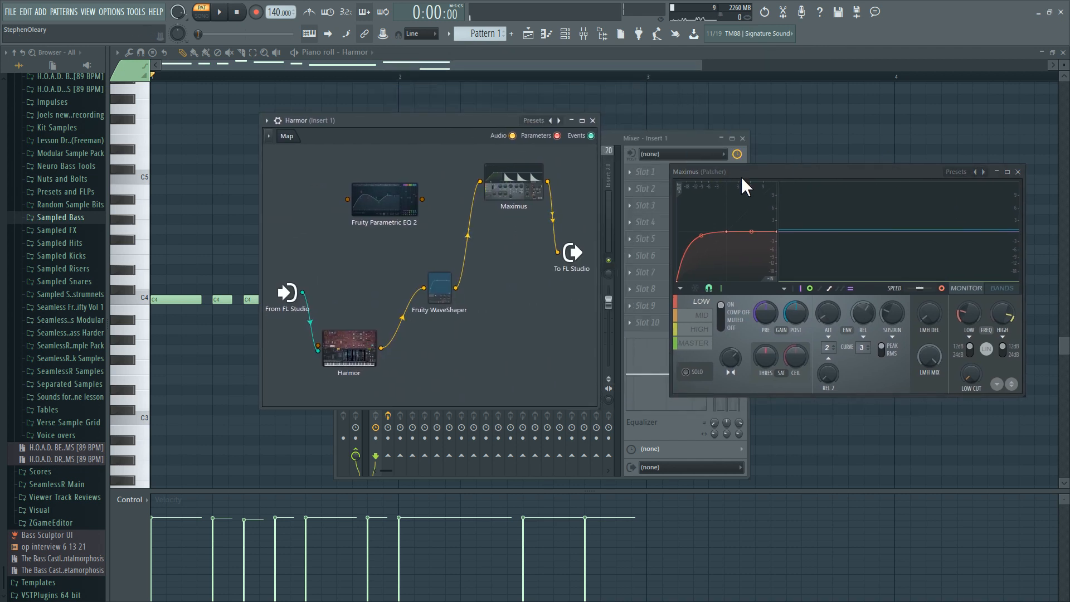
{"action": "left_click_drag", "start_coordinate": [741, 176], "coordinate": [687, 156]}
Step: Open the Harmor editor inside Patcher, examine its advanced unit processing order and return to the envelope view
{"action": "left_click", "coordinate": [350, 345]}
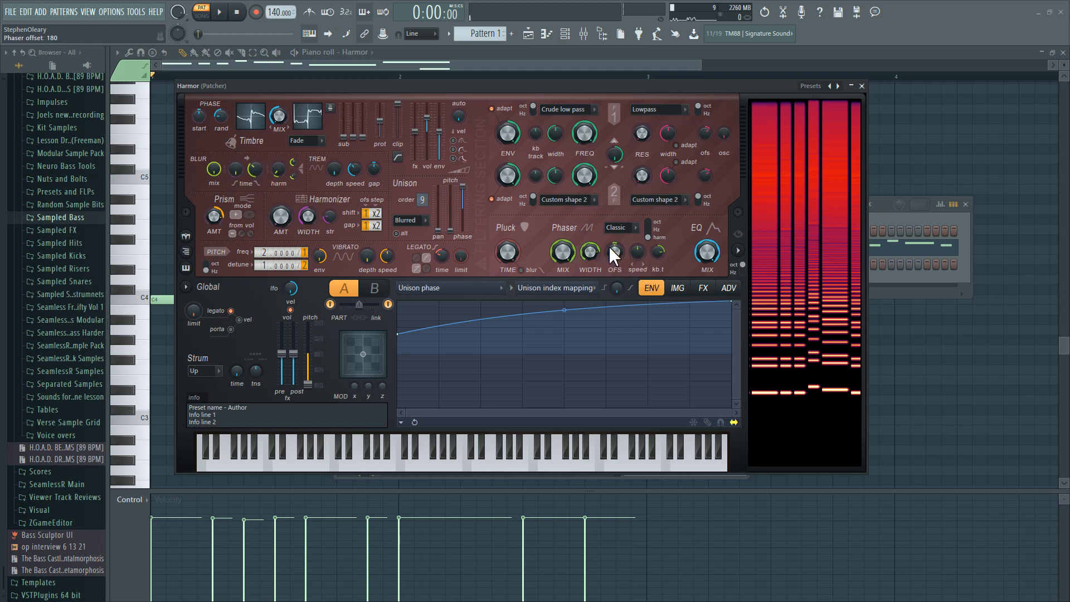
{"action": "left_click", "coordinate": [729, 289]}
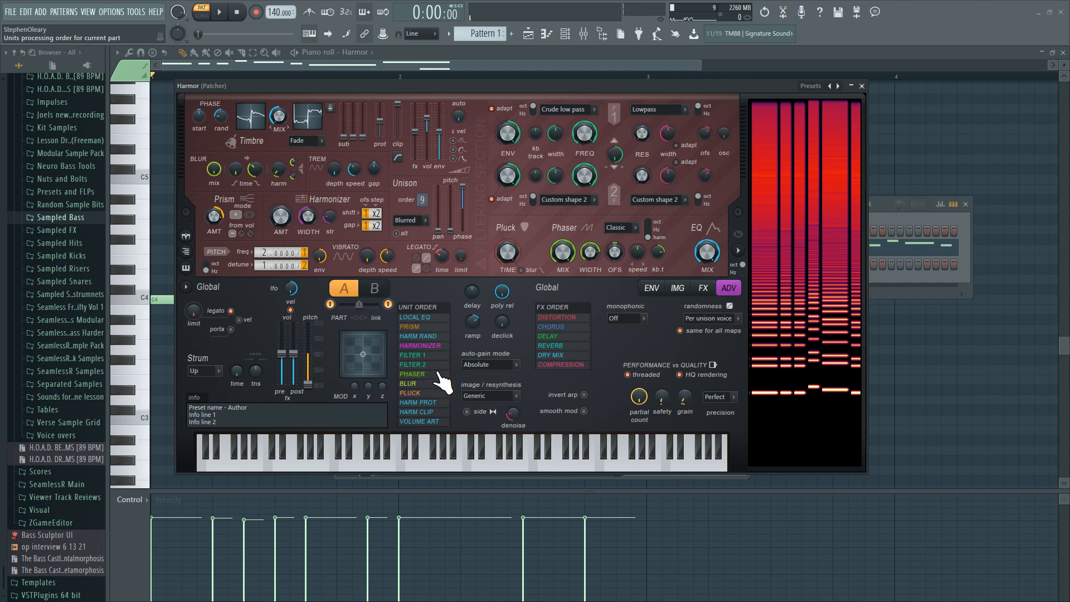
{"action": "left_click", "coordinate": [654, 289]}
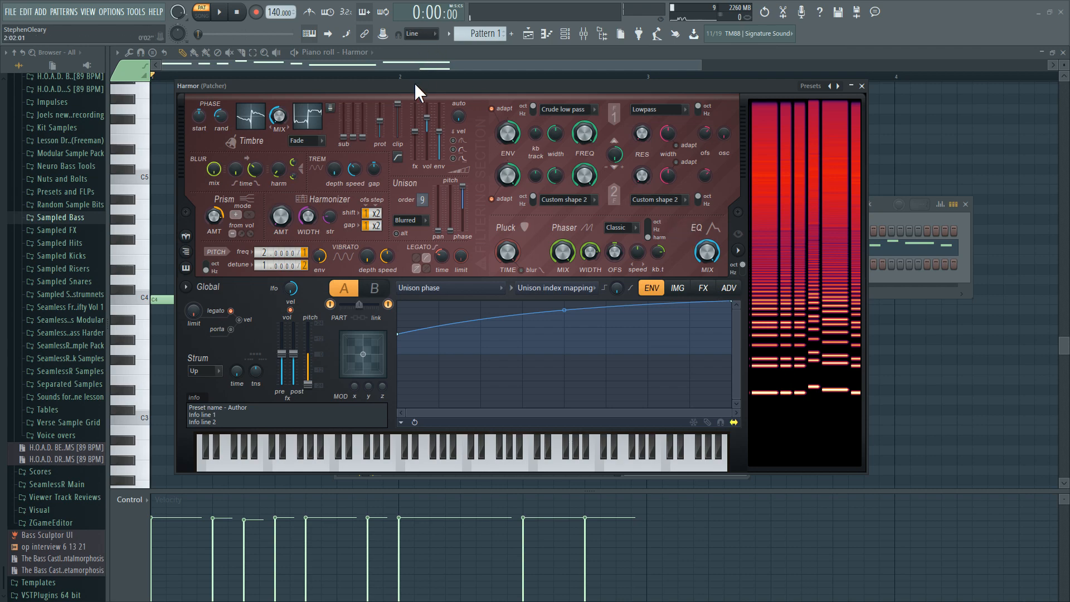
{"action": "mouse_move", "coordinate": [418, 86]}
{"action": "left_mouse_down"}
{"action": "mouse_move", "coordinate": [639, 191]}
{"action": "mouse_move", "coordinate": [660, 435]}
{"action": "mouse_move", "coordinate": [401, 89]}
{"action": "mouse_move", "coordinate": [558, 145]}
{"action": "mouse_move", "coordinate": [683, 315]}
{"action": "mouse_move", "coordinate": [632, 355]}
{"action": "mouse_move", "coordinate": [406, 177]}
{"action": "mouse_move", "coordinate": [402, 52]}
{"action": "mouse_move", "coordinate": [419, 73]}
{"action": "left_mouse_up"}
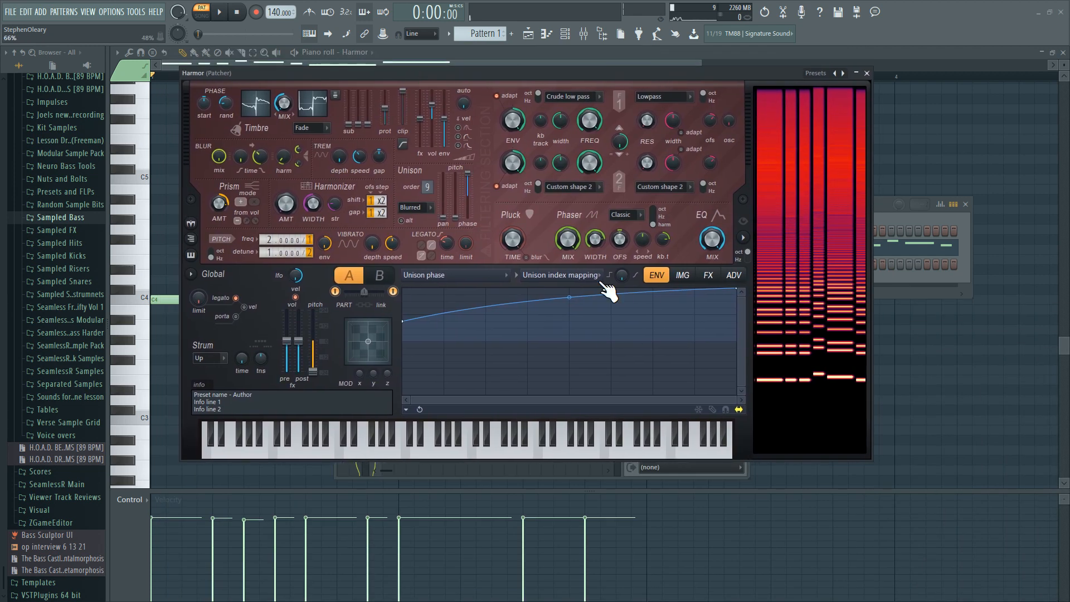
Step: Move the Harmor editor off the map, bring up Maximus and examine its low, mid and high band settings
{"action": "left_click_drag", "start_coordinate": [456, 68], "coordinate": [580, 330]}
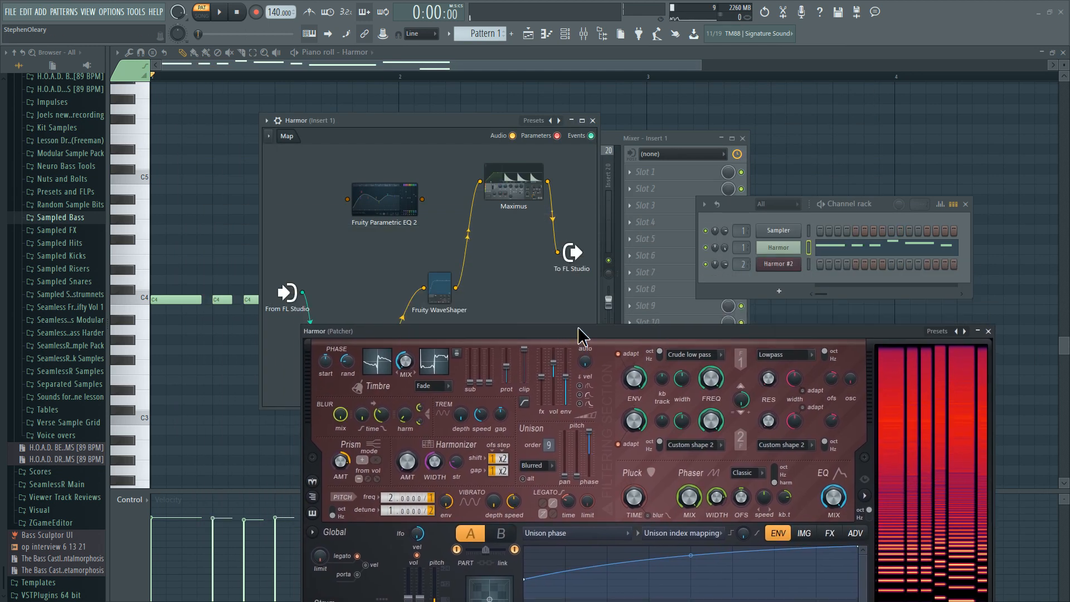
{"action": "double_click", "coordinate": [508, 187]}
{"action": "left_click_drag", "start_coordinate": [707, 147], "coordinate": [684, 137]}
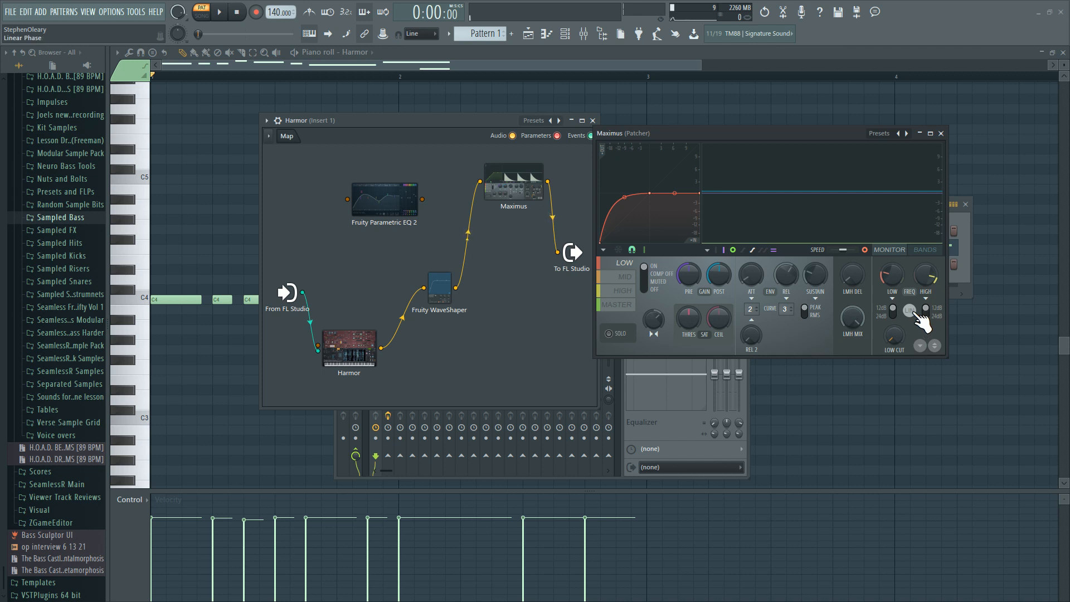
{"action": "left_click", "coordinate": [705, 250]}
{"action": "left_click", "coordinate": [704, 249]}
{"action": "left_click", "coordinate": [635, 277]}
{"action": "left_click", "coordinate": [636, 291]}
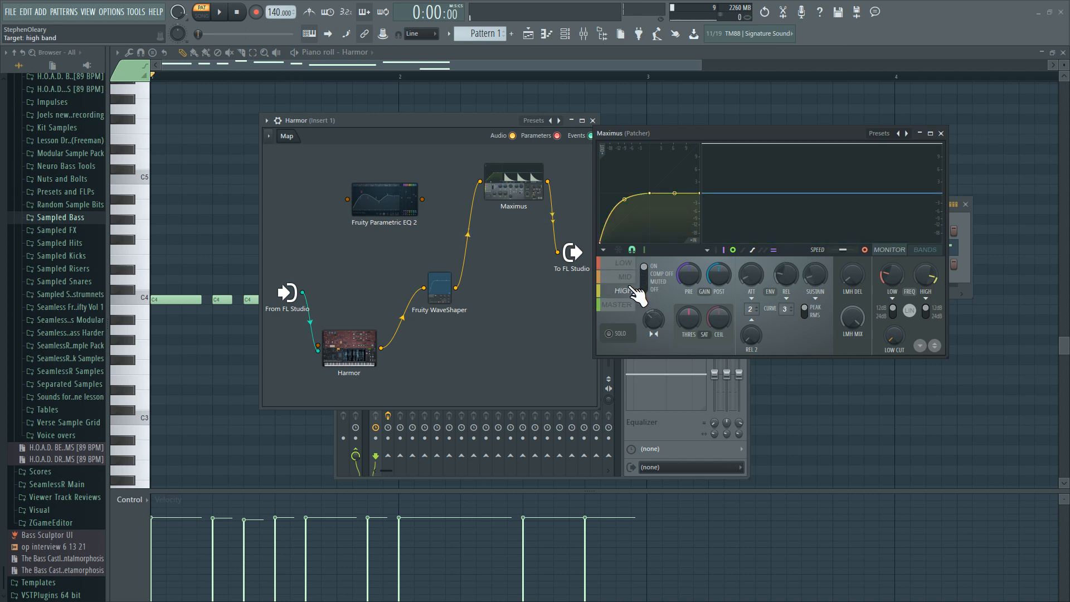
{"action": "left_click", "coordinate": [627, 277]}
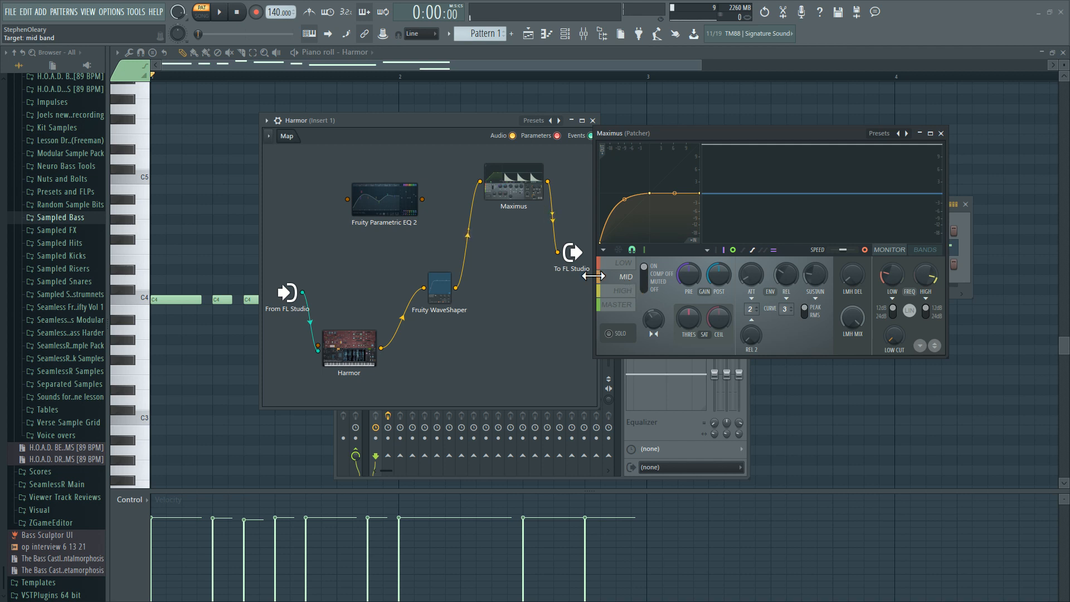
{"action": "left_click", "coordinate": [620, 265]}
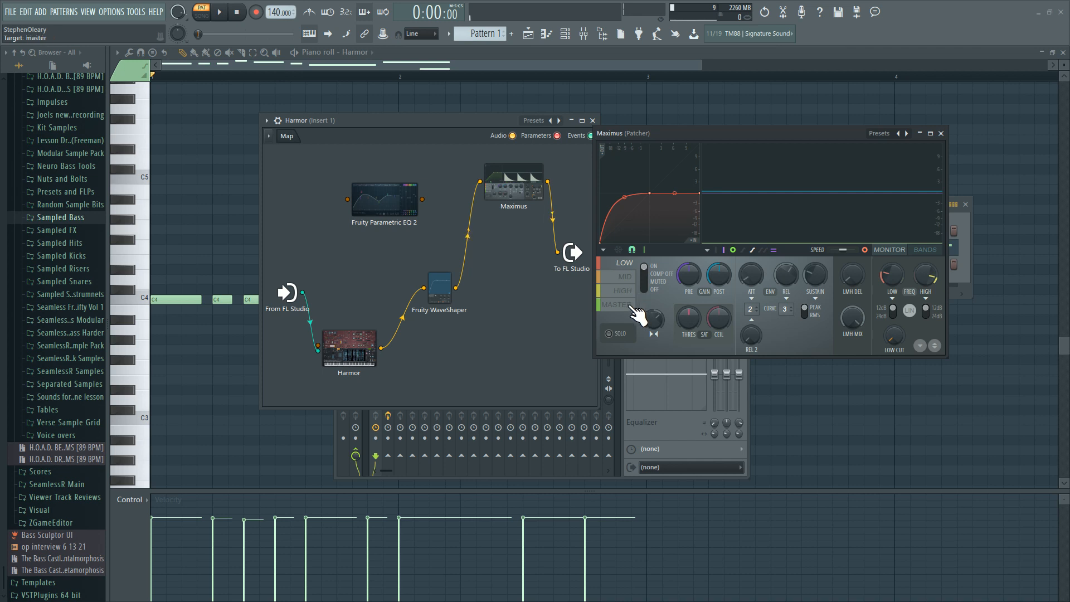
{"action": "left_click", "coordinate": [621, 279]}
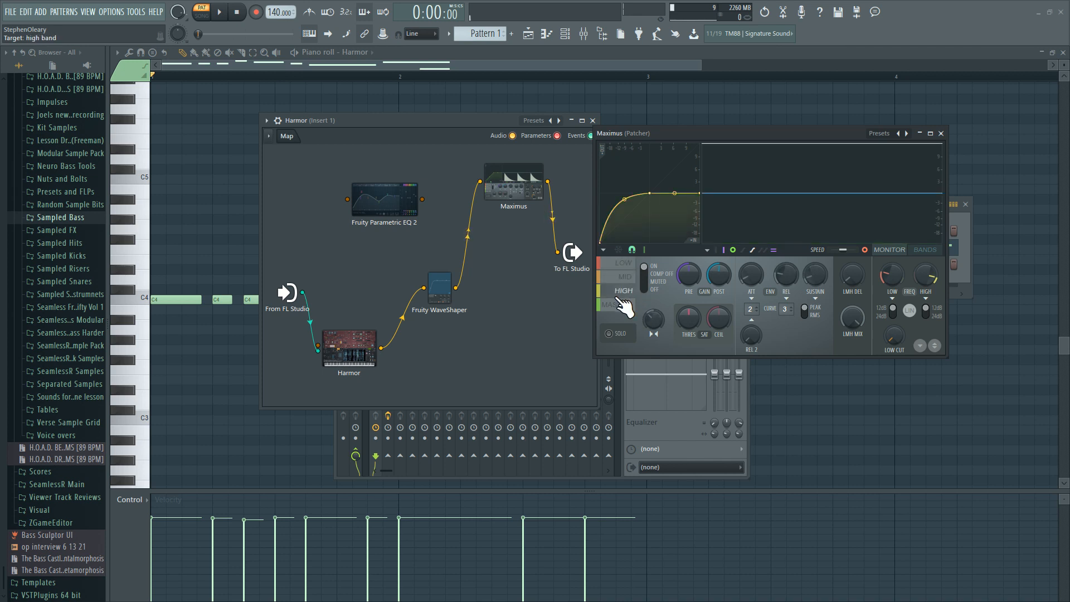
Step: Clear the plugin windows off the Patcher map and delete the disconnected Fruity Parametric EQ 2
{"action": "left_click", "coordinate": [501, 265]}
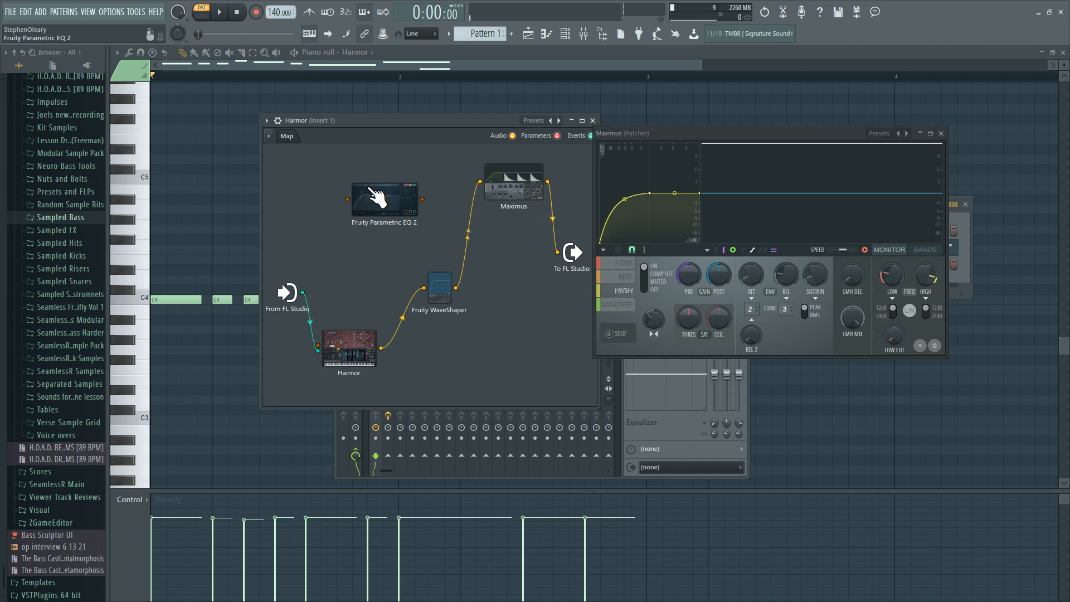
{"action": "left_click", "coordinate": [395, 199]}
{"action": "left_click", "coordinate": [769, 244]}
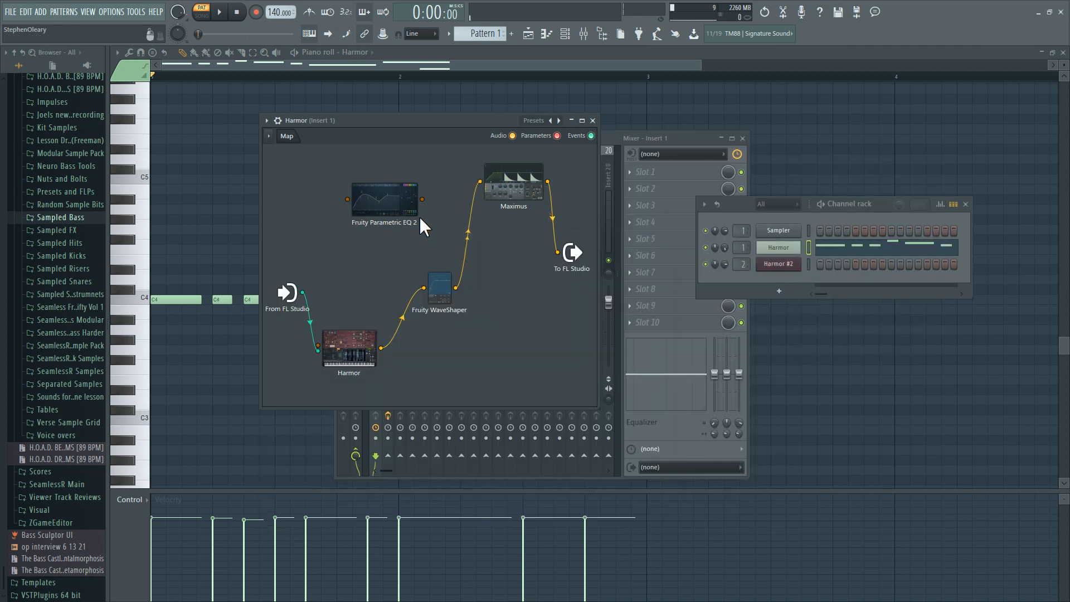
{"action": "right_click", "coordinate": [411, 214]}
{"action": "left_click", "coordinate": [422, 237]}
Step: Rearrange the Patcher map so Harmor and Fruity WaveShaper sit level in a row leading to Maximus
{"action": "left_click_drag", "start_coordinate": [440, 287], "coordinate": [458, 234]}
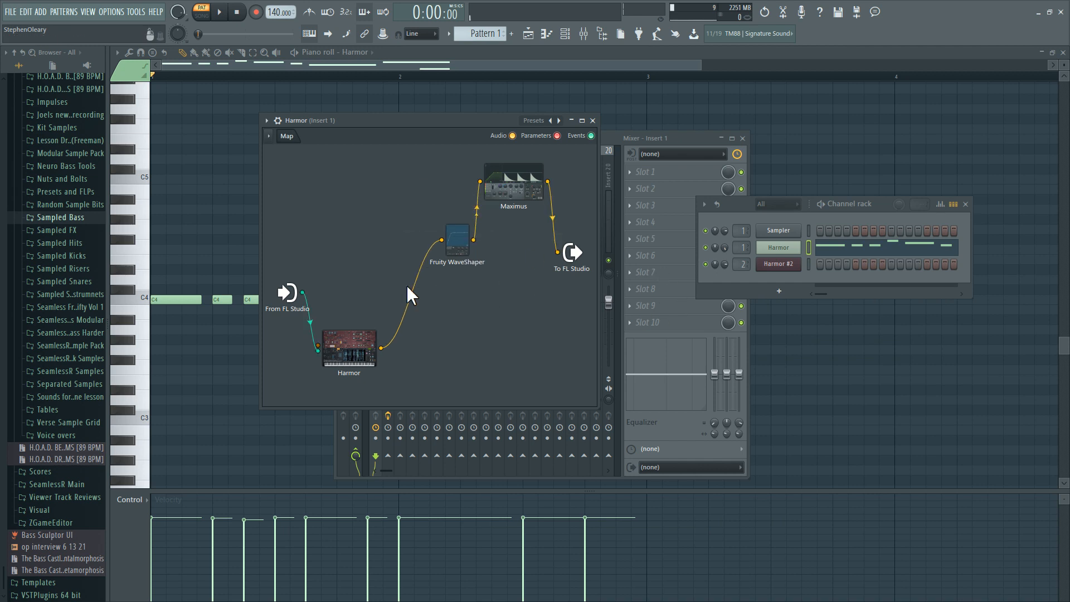
{"action": "left_click_drag", "start_coordinate": [350, 347], "coordinate": [351, 215]}
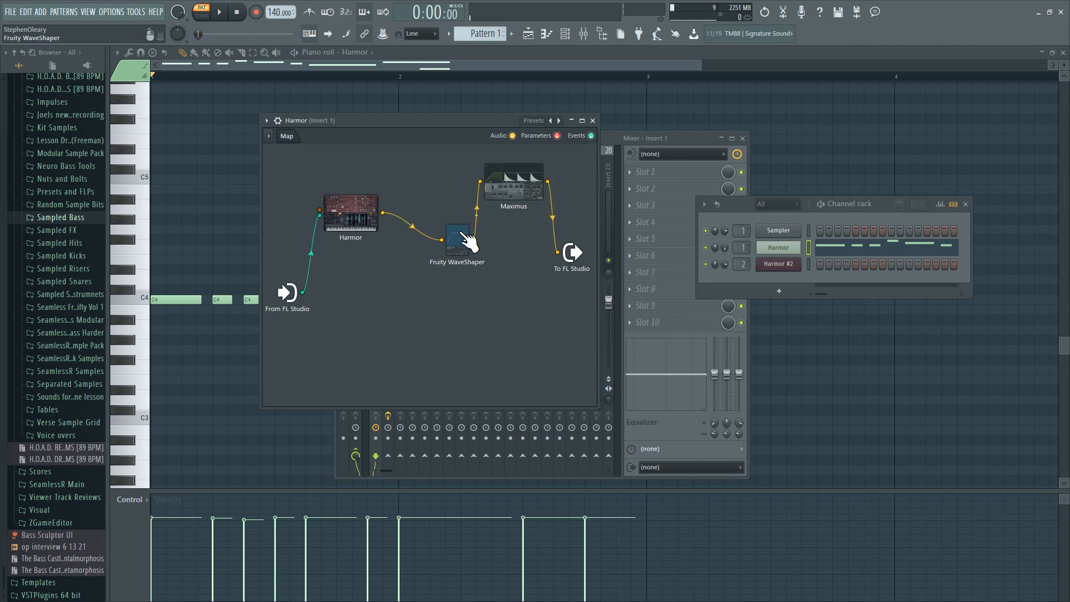
{"action": "left_click_drag", "start_coordinate": [461, 234], "coordinate": [439, 207]}
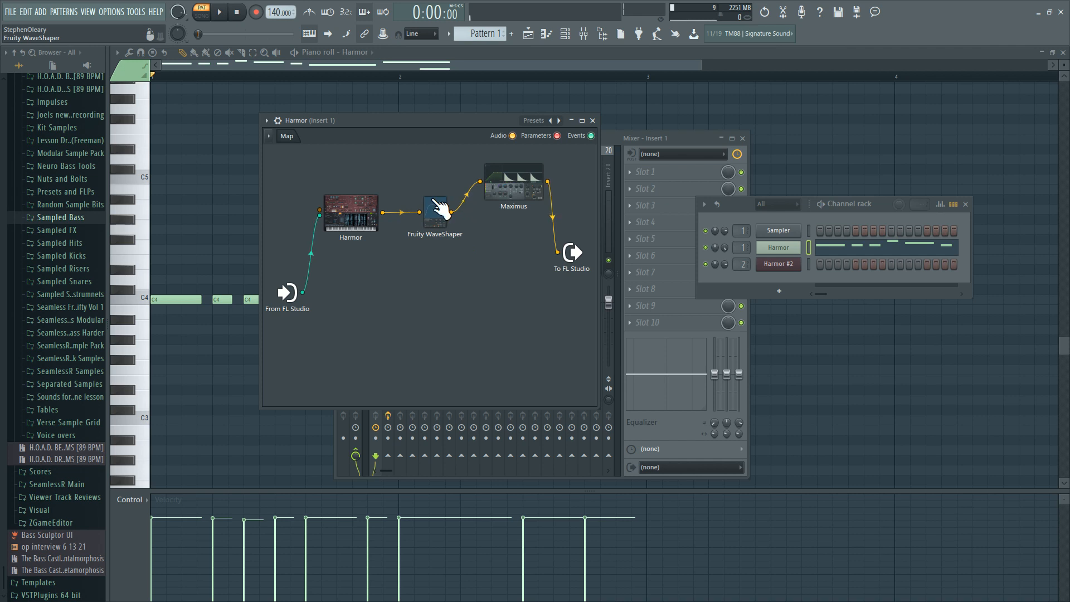